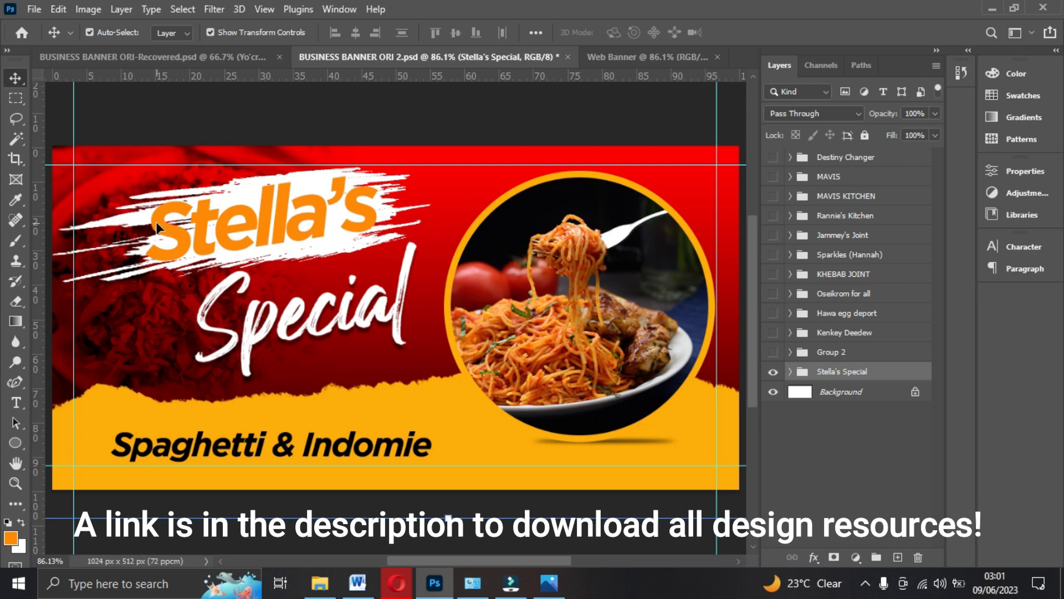
- Switch to the Opera browser and look through the resource folders in the shared Google Drive folder, including Food and Vectors
left_click(397, 583)
scroll(432, 432, "up", 3)
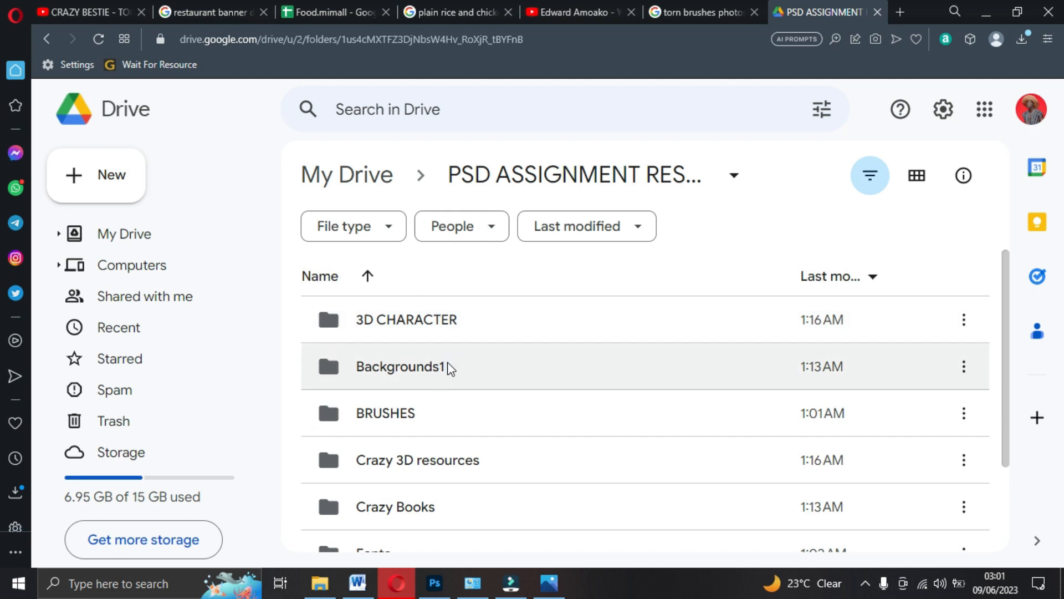
scroll(439, 383, "down", 2)
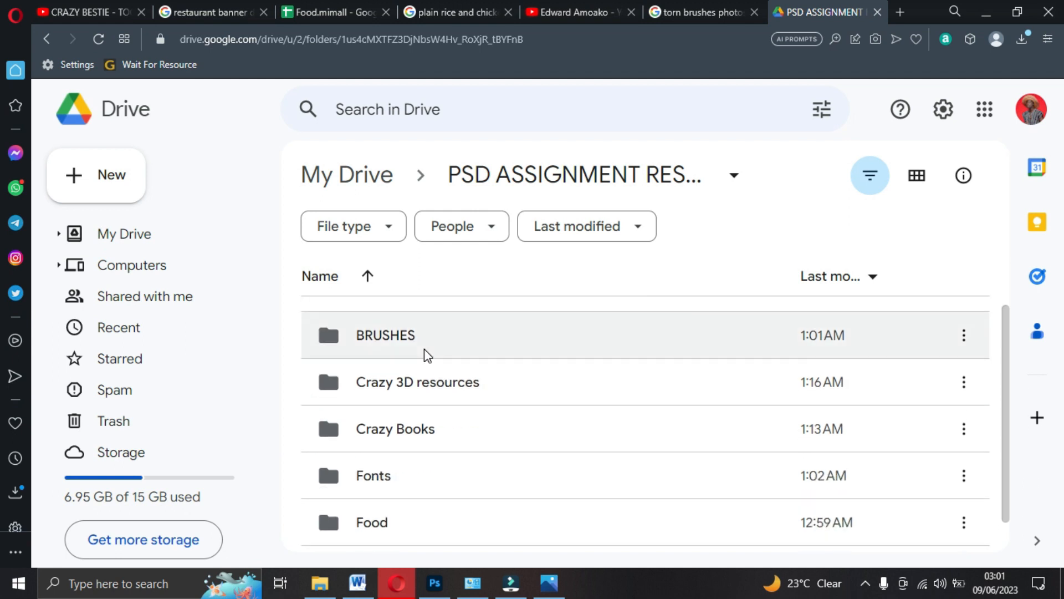
scroll(423, 357, "down", 1)
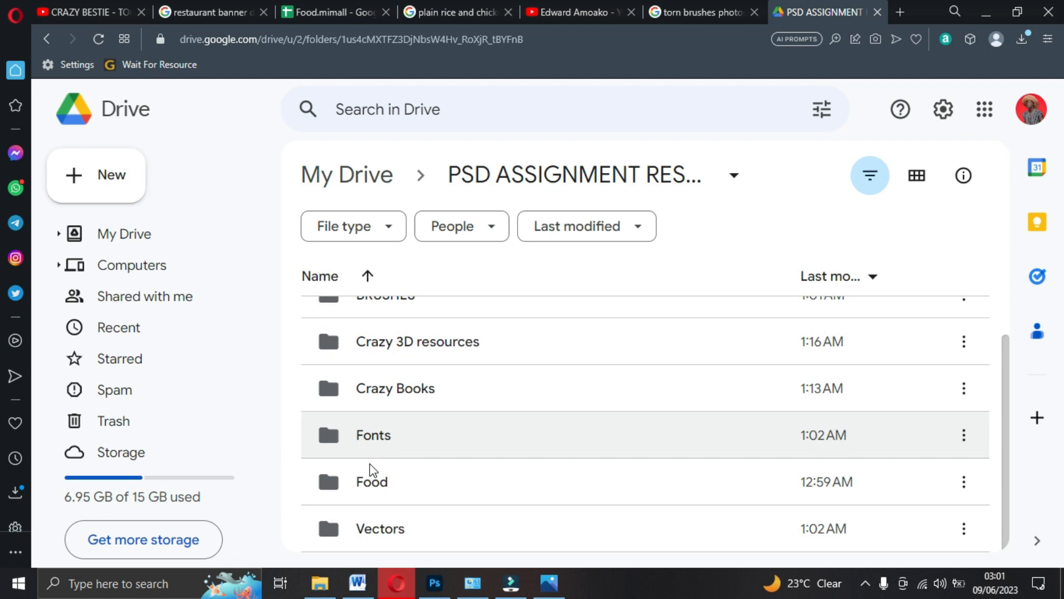
left_click(376, 498)
left_click(374, 530)
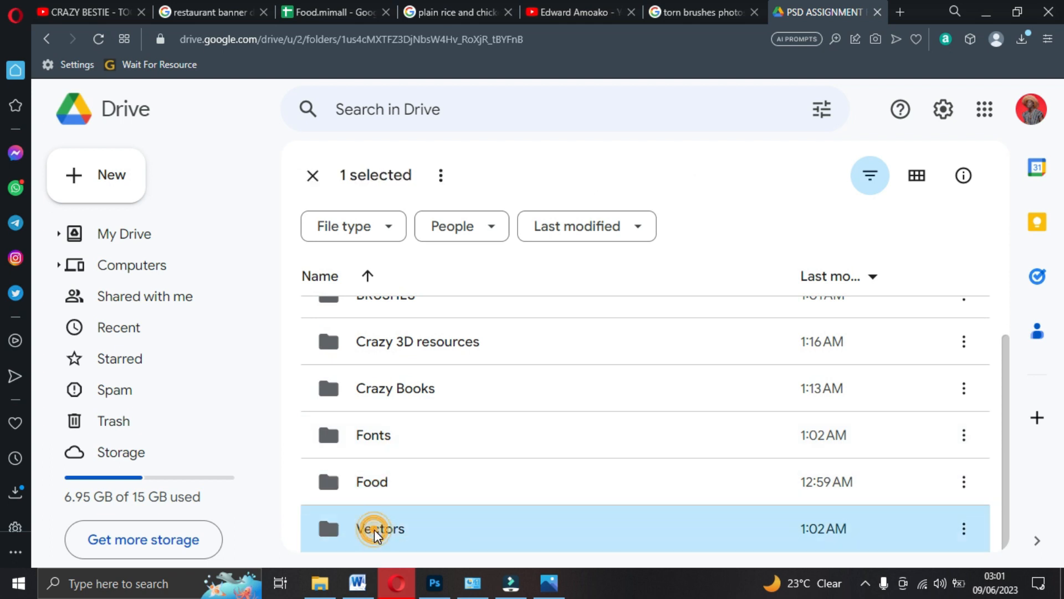
- Return to Photoshop, bring up the blank Web Banner document, and check the finished design in the Stella's Special.jpg image viewer
left_click(434, 583)
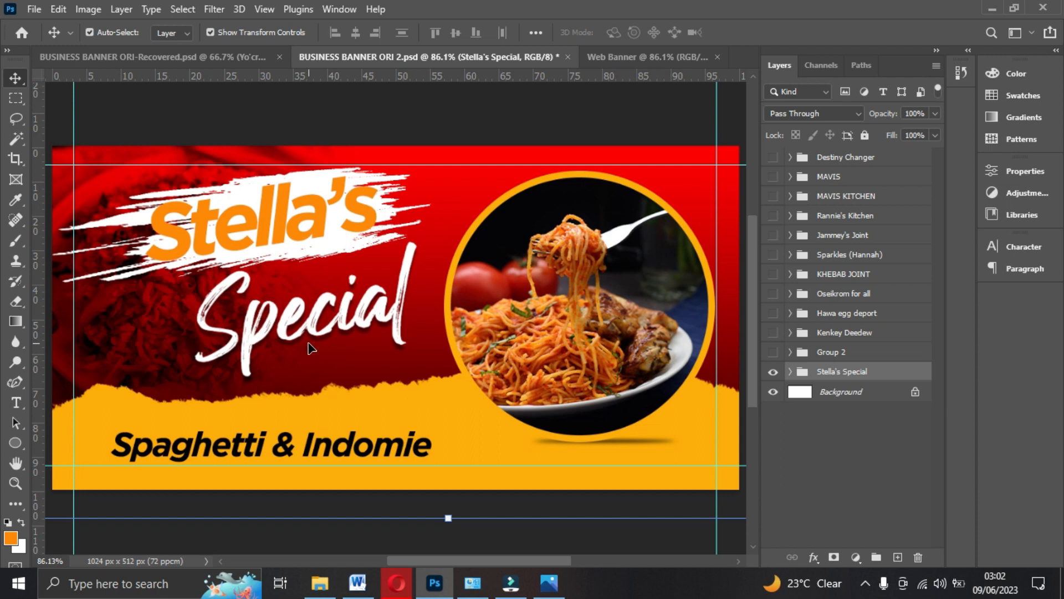
left_click(651, 56)
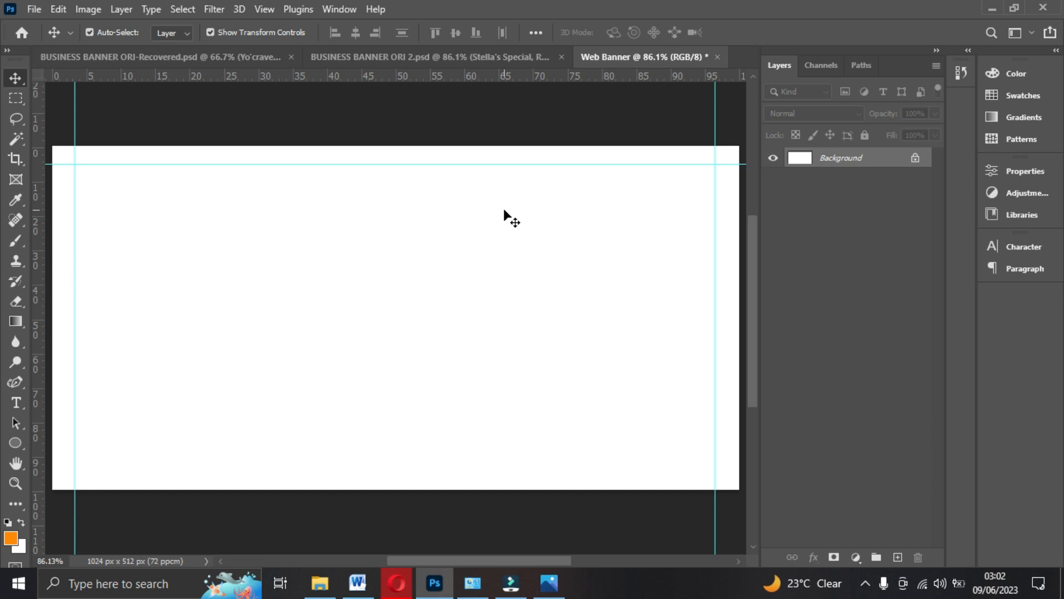
left_click(548, 587)
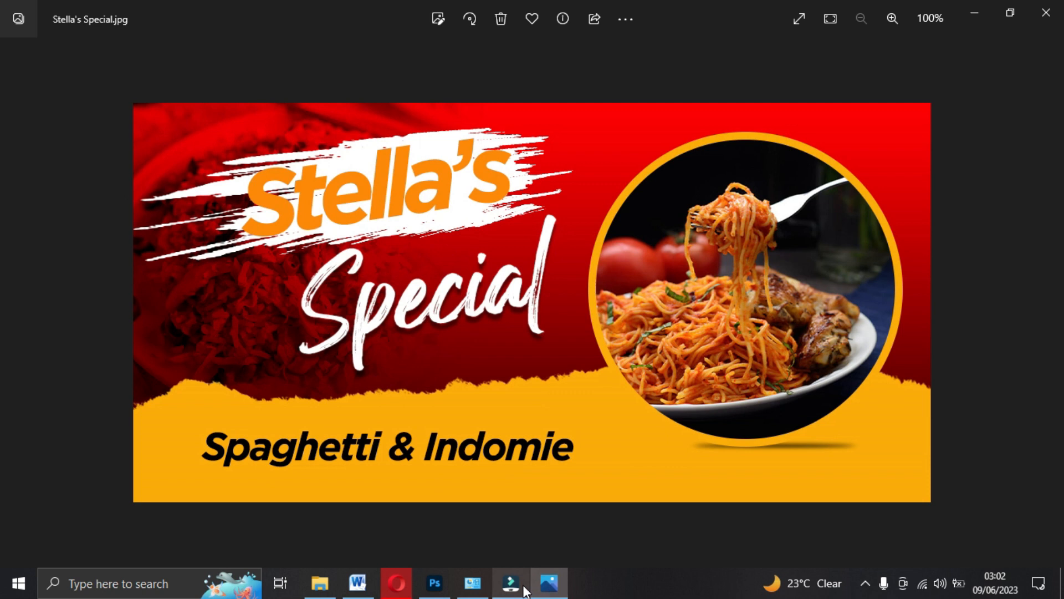
left_click(438, 586)
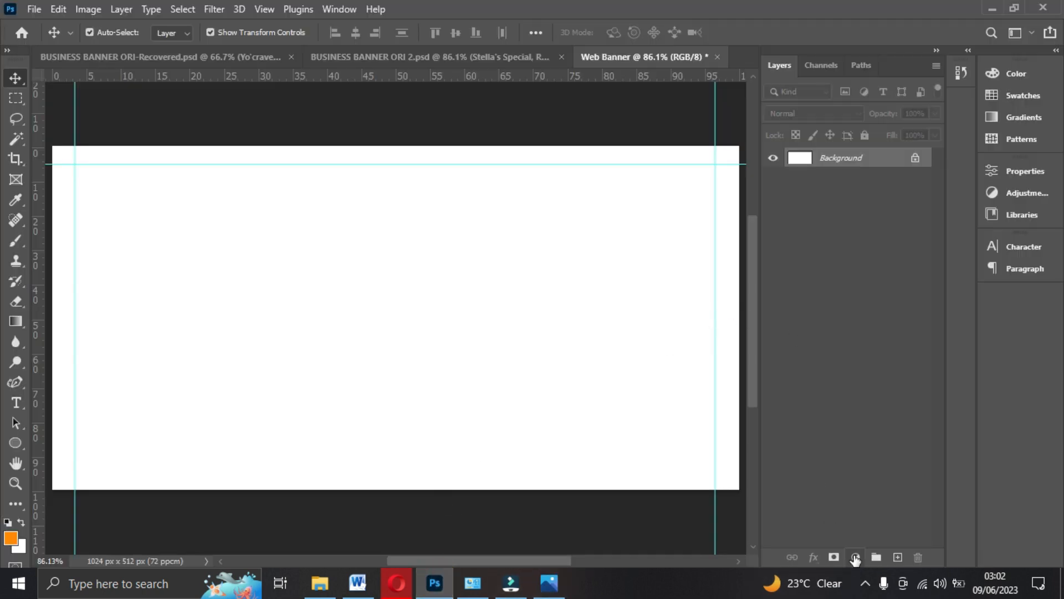
- Add a gradient fill layer above the background and choose the dark-red-to-red preset for it
left_click(855, 558)
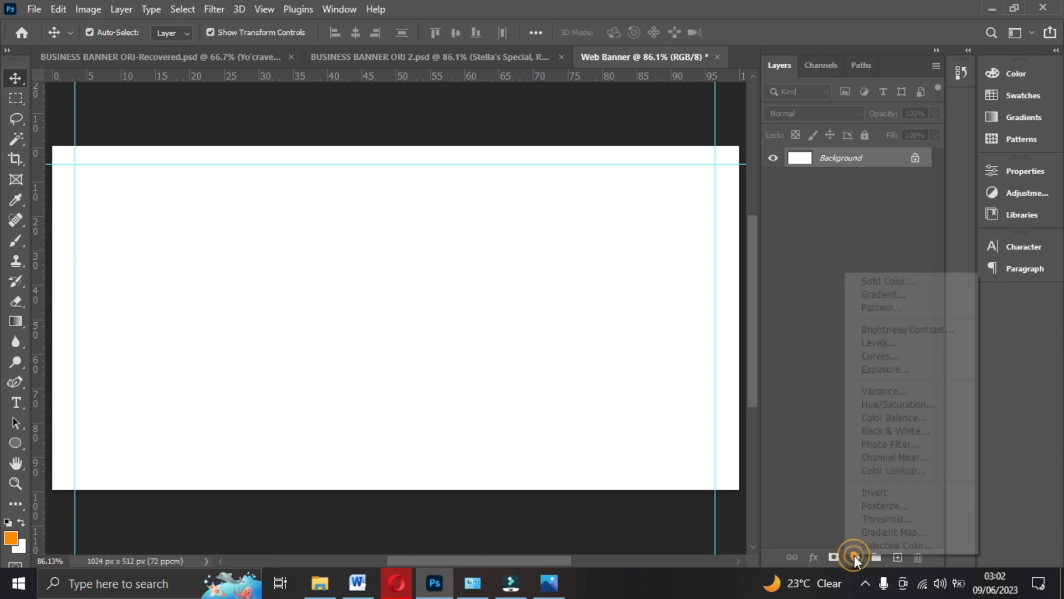
left_click(875, 298)
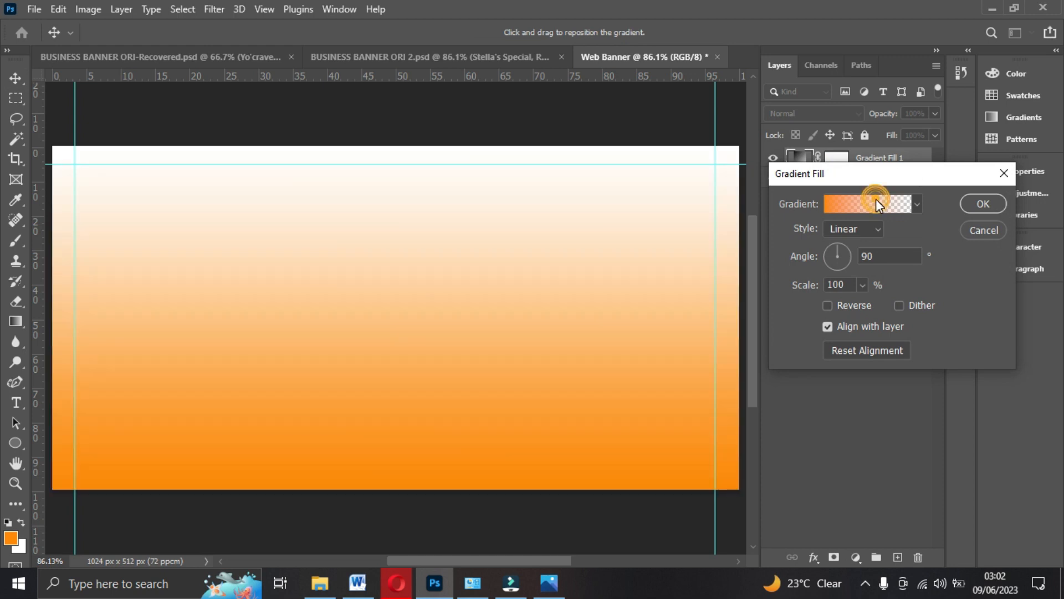
left_click(876, 200)
scroll(833, 198, "down", 4)
left_click(748, 241)
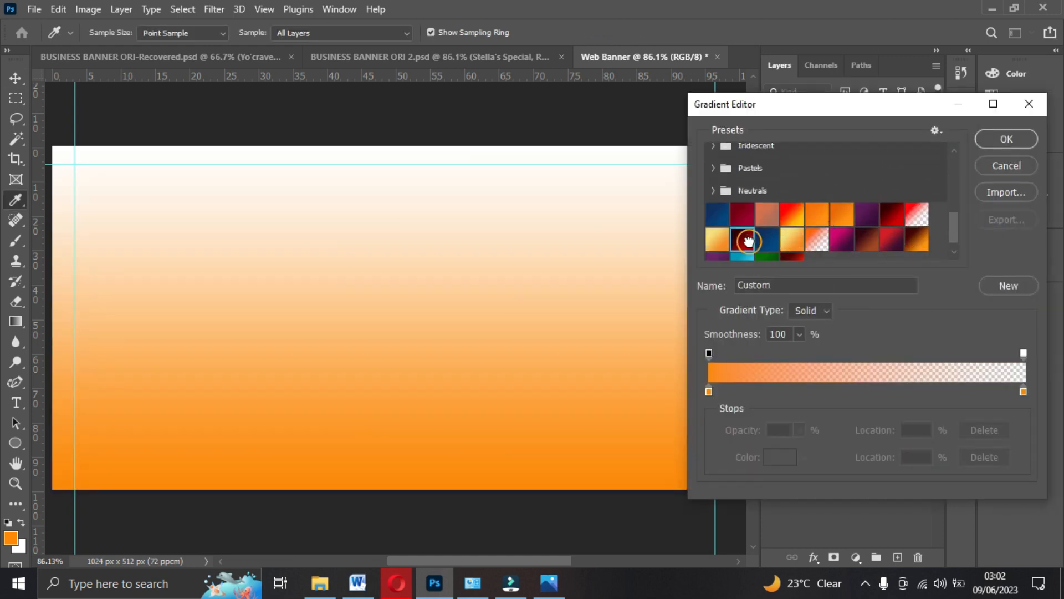
- Confirm 310101 as the gradient's start stop colour and ba0404 as its end stop colour, and accept the edited gradient
double_click(708, 392)
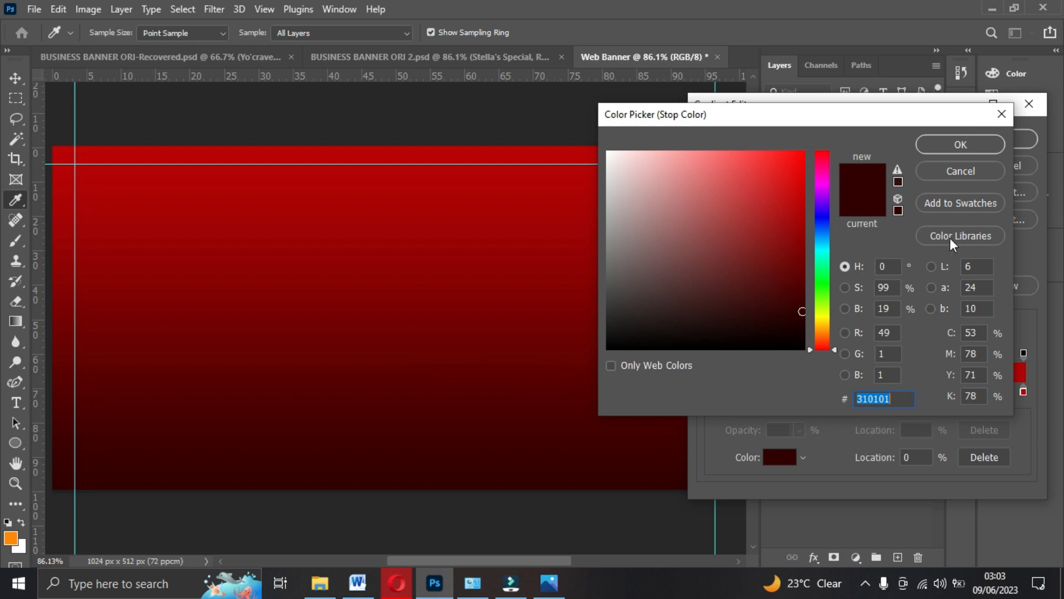
left_click(960, 145)
double_click(1023, 391)
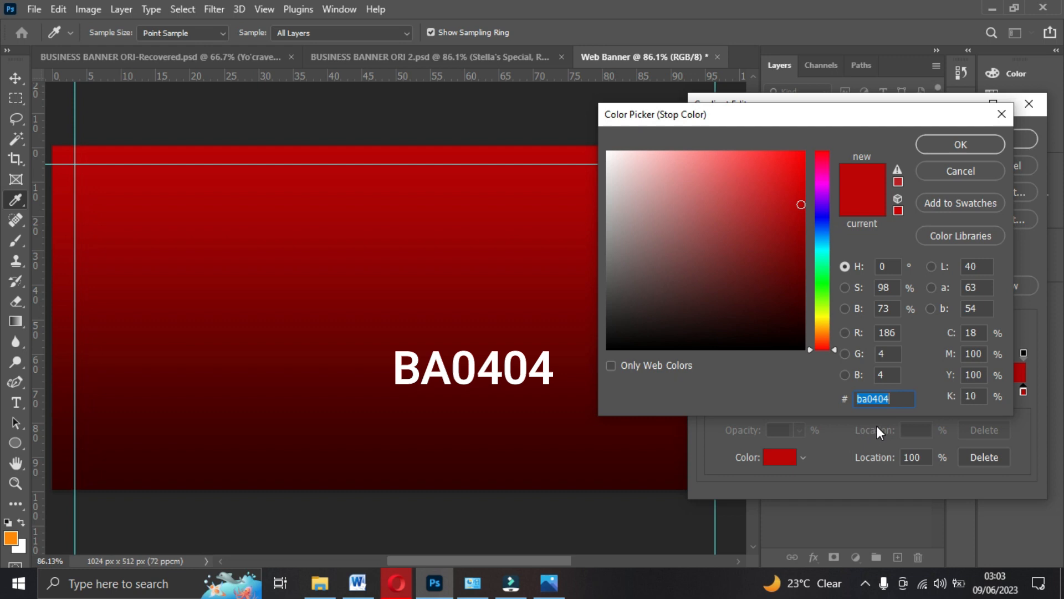
left_click(945, 146)
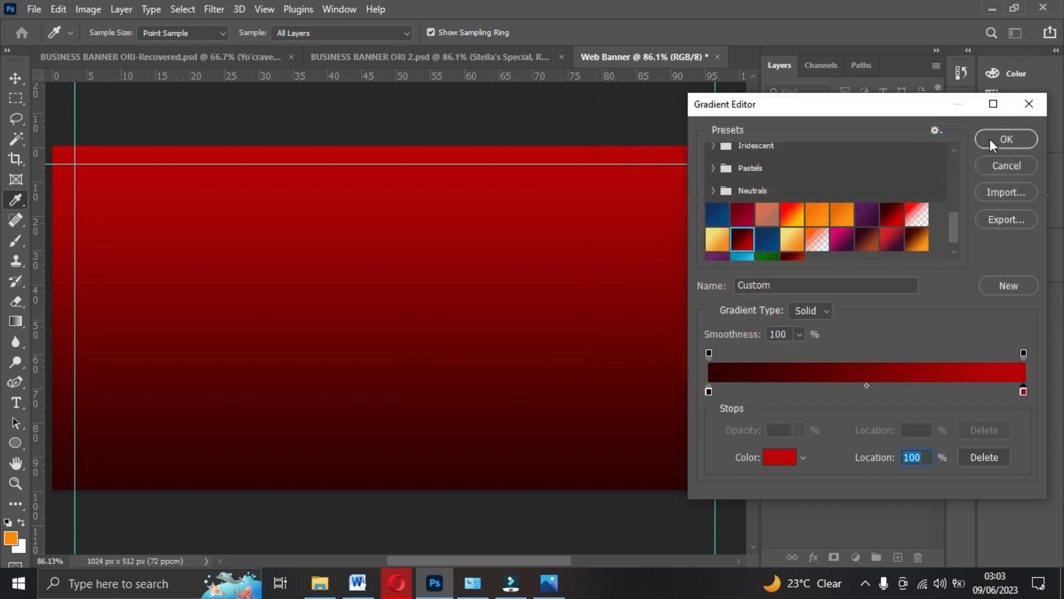
scroll(820, 233, "down", 1)
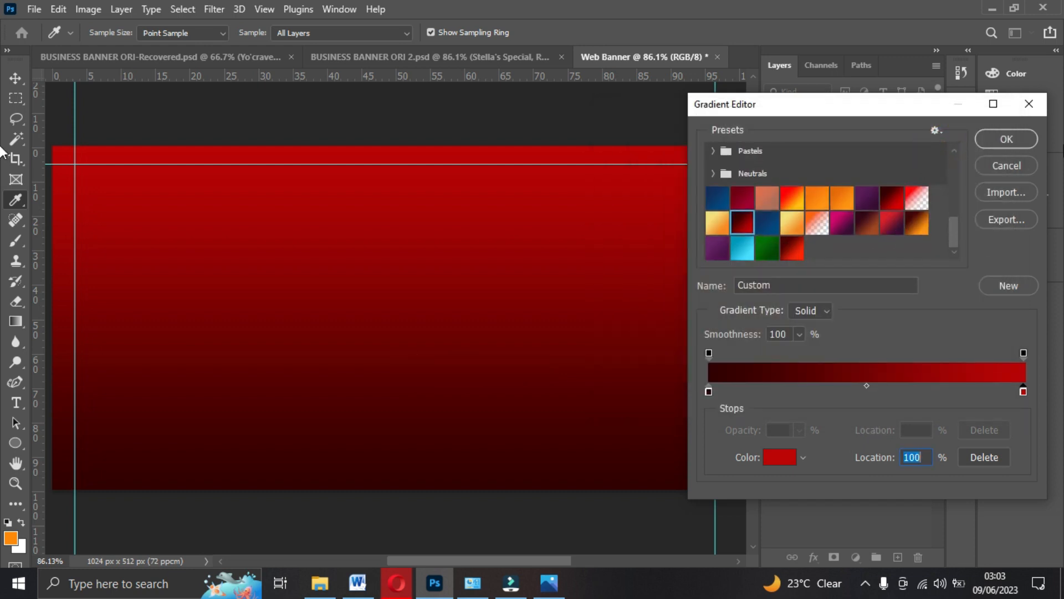
left_click(1015, 131)
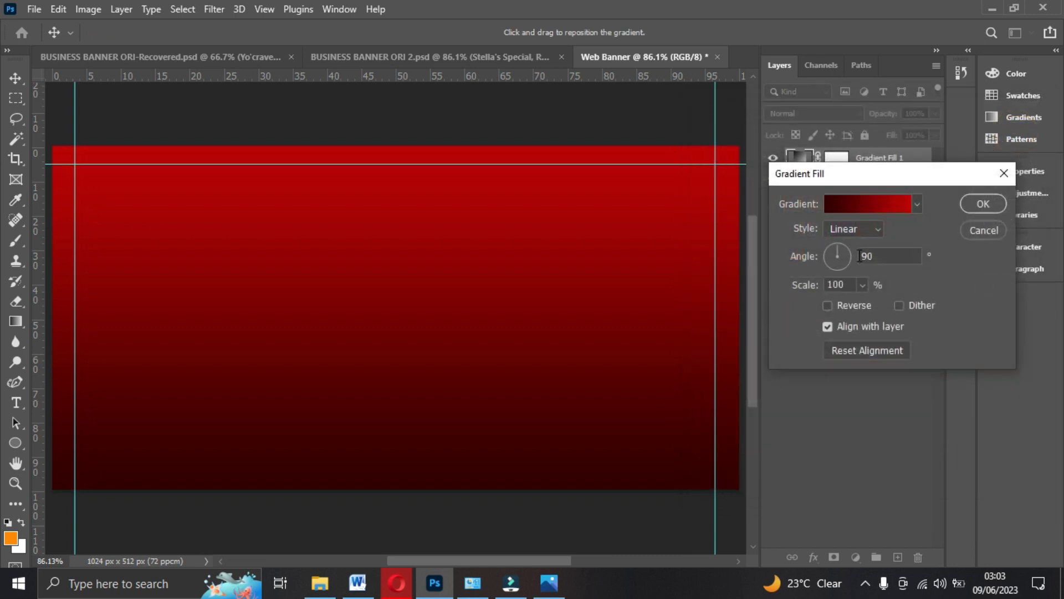
- Try a gradient angle of 0°, set it back to 90°, and apply the gradient fill
left_click(892, 255)
type("0")
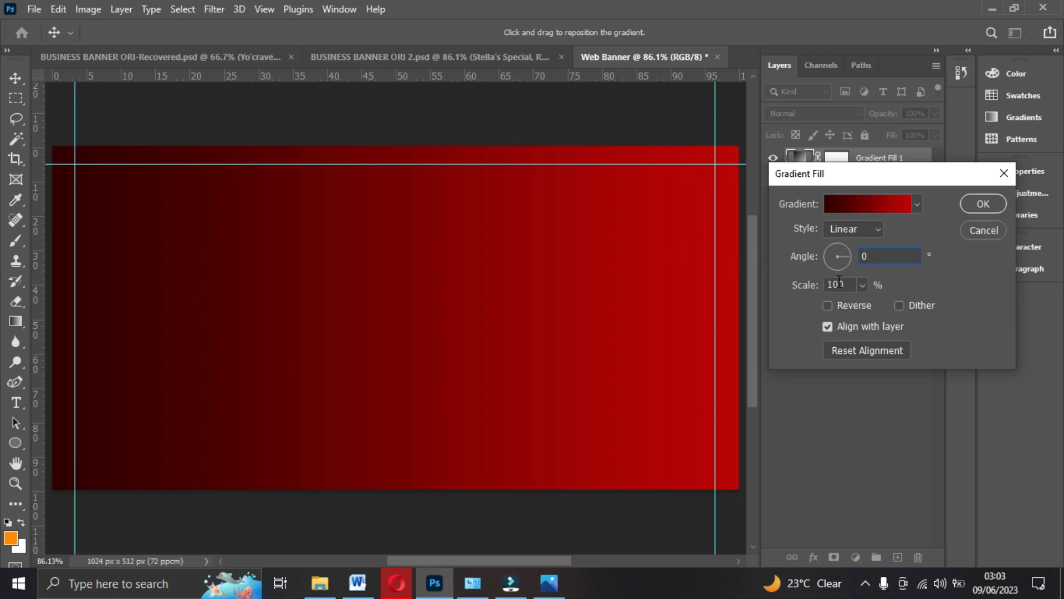
type("9")
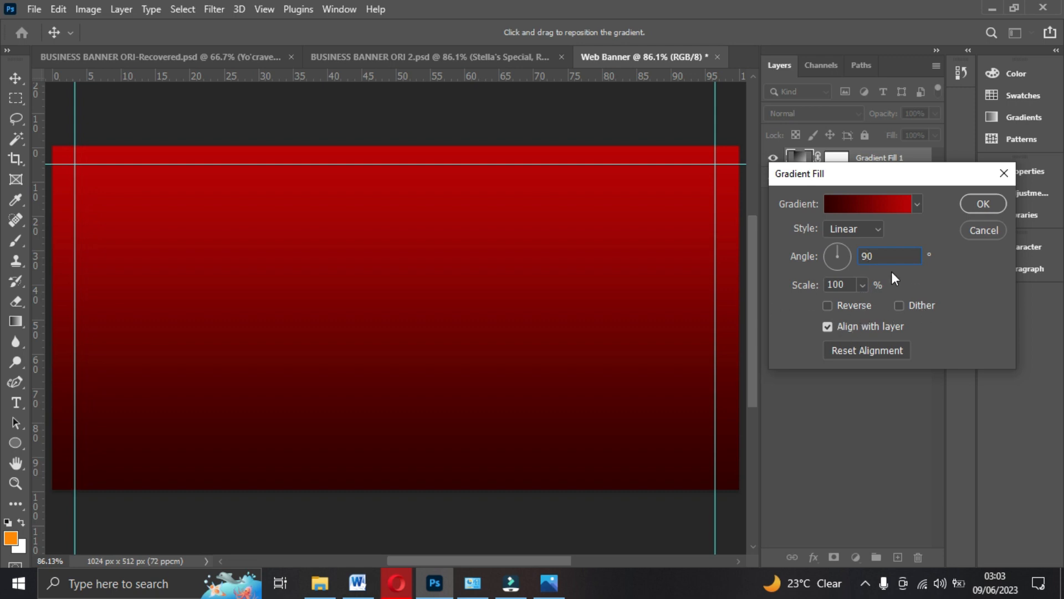
left_click(982, 204)
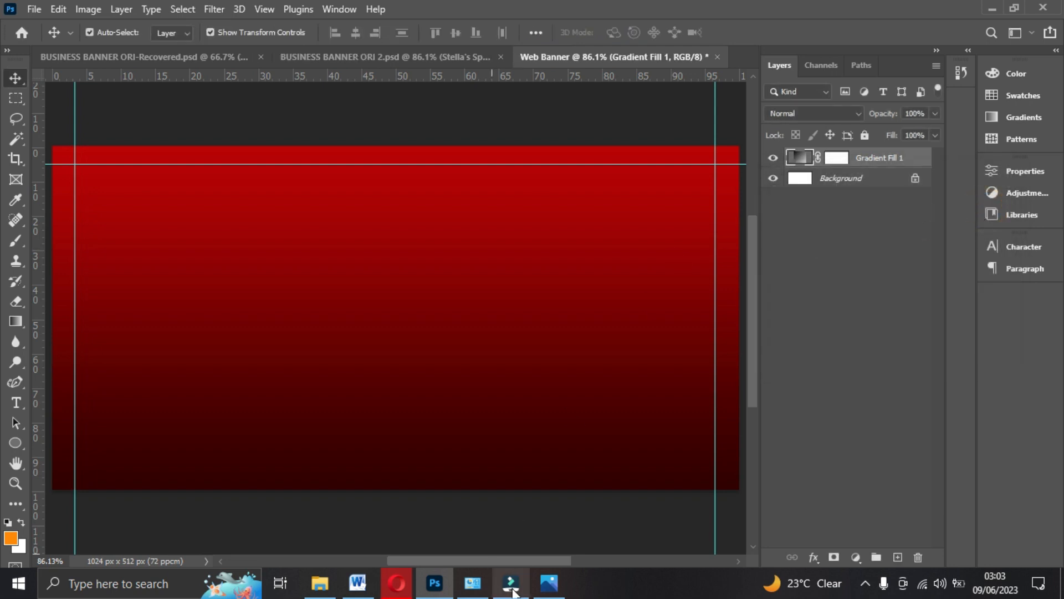
- Check the Stella's Special.jpg reference, and on a new layer in Photoshop stamp the 1300 px torn-edge brush in orange fc8e00 across the banner's lower part
left_click(549, 583)
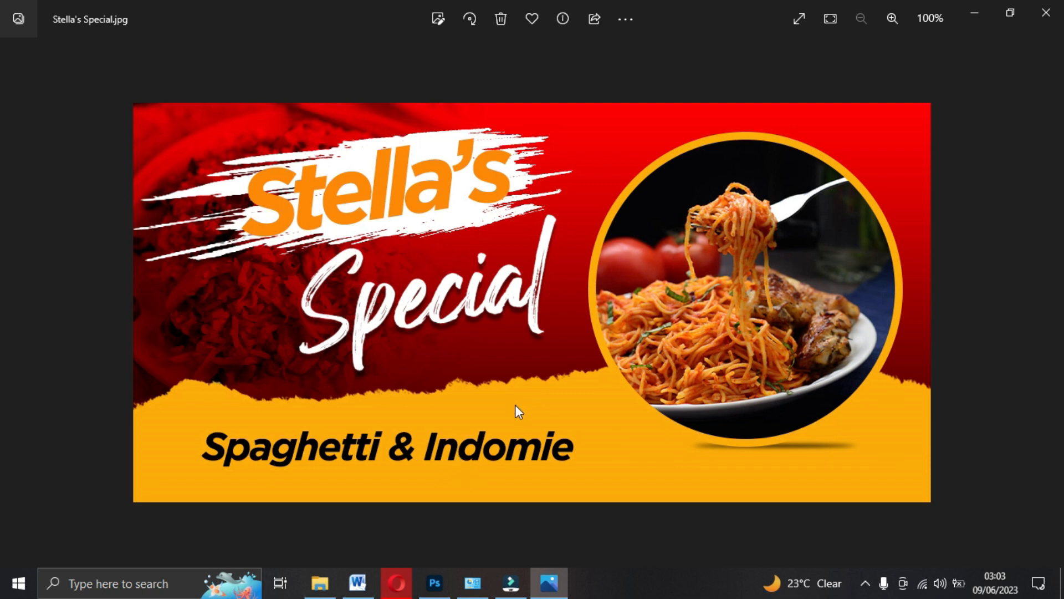
left_click(434, 583)
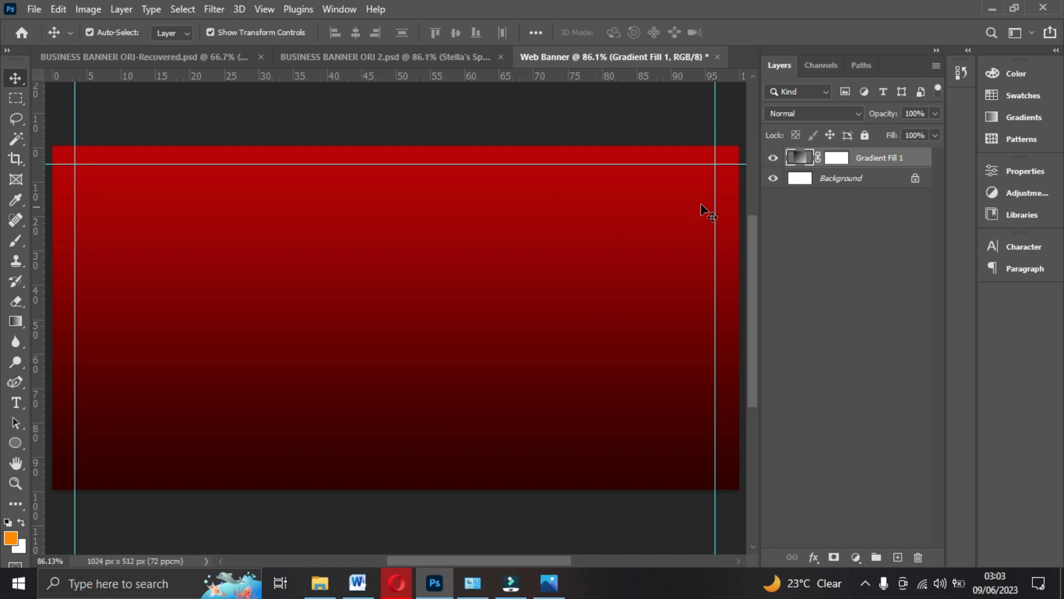
left_click(898, 558)
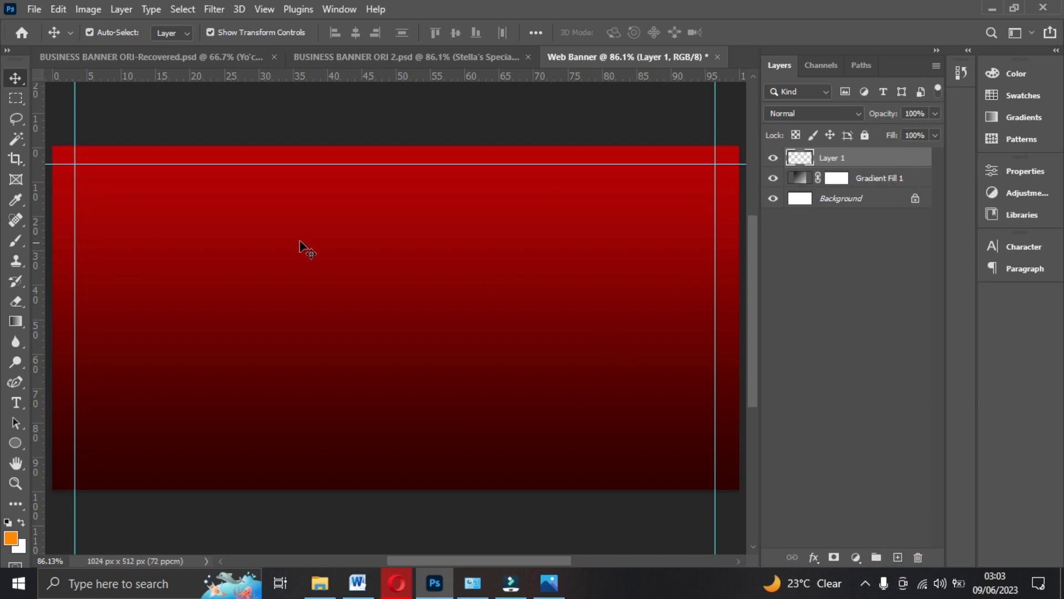
left_click(16, 240)
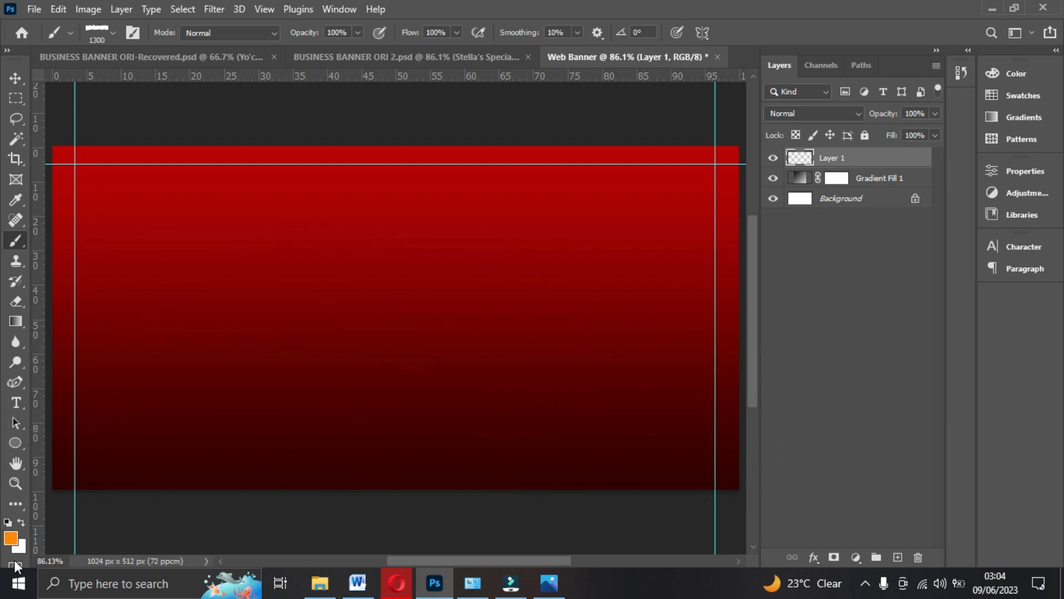
left_click(3, 538)
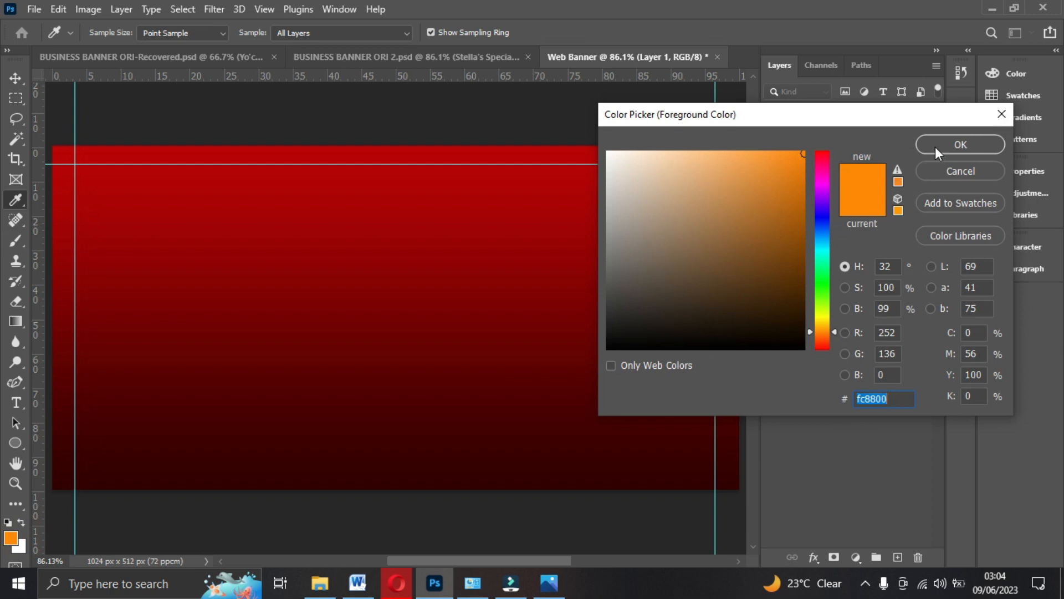
left_click(810, 330)
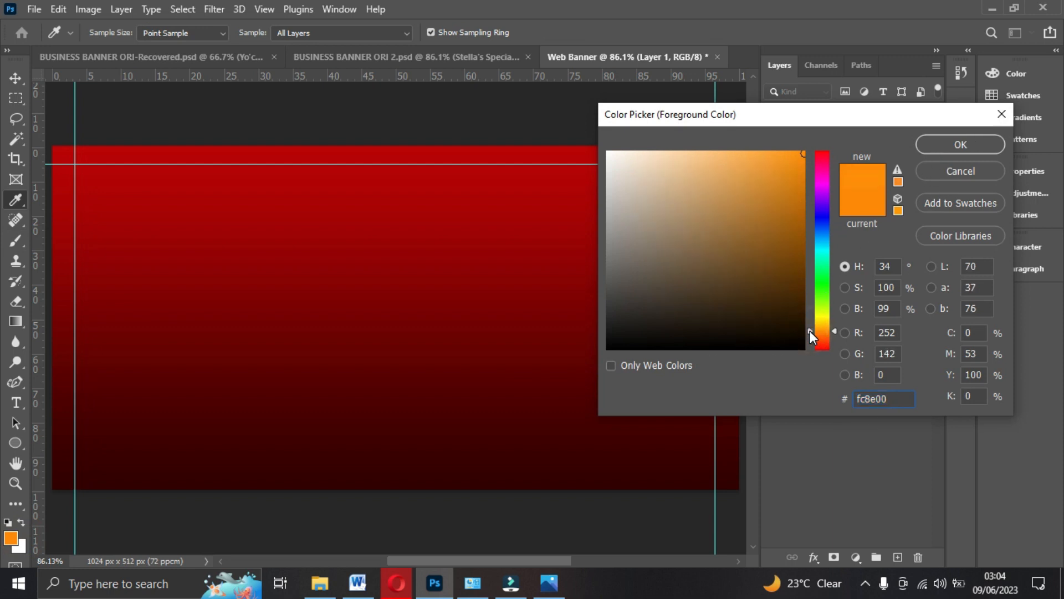
left_click(961, 145)
key("b")
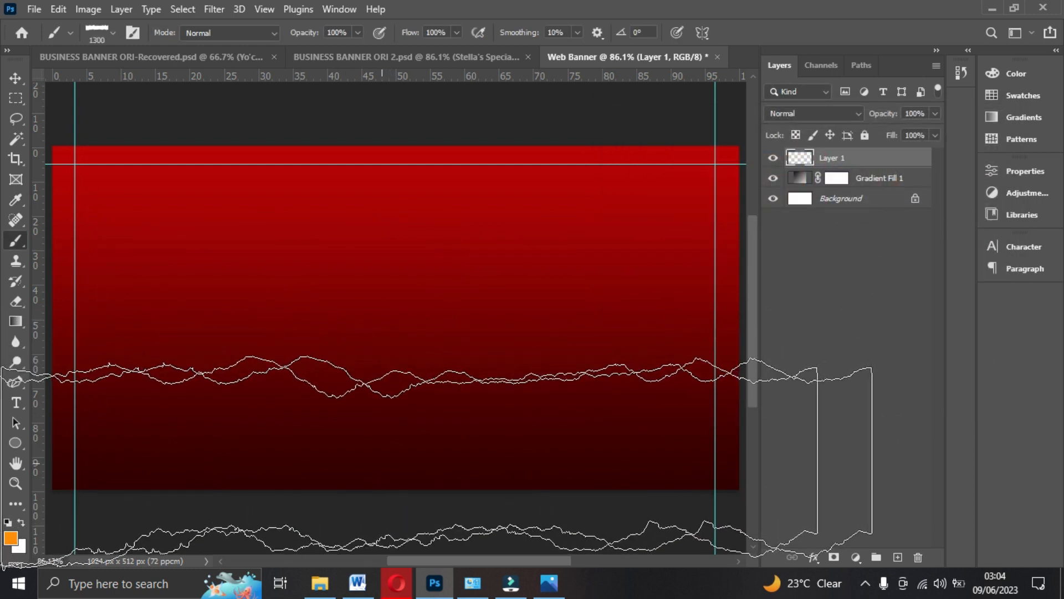
left_click(383, 462)
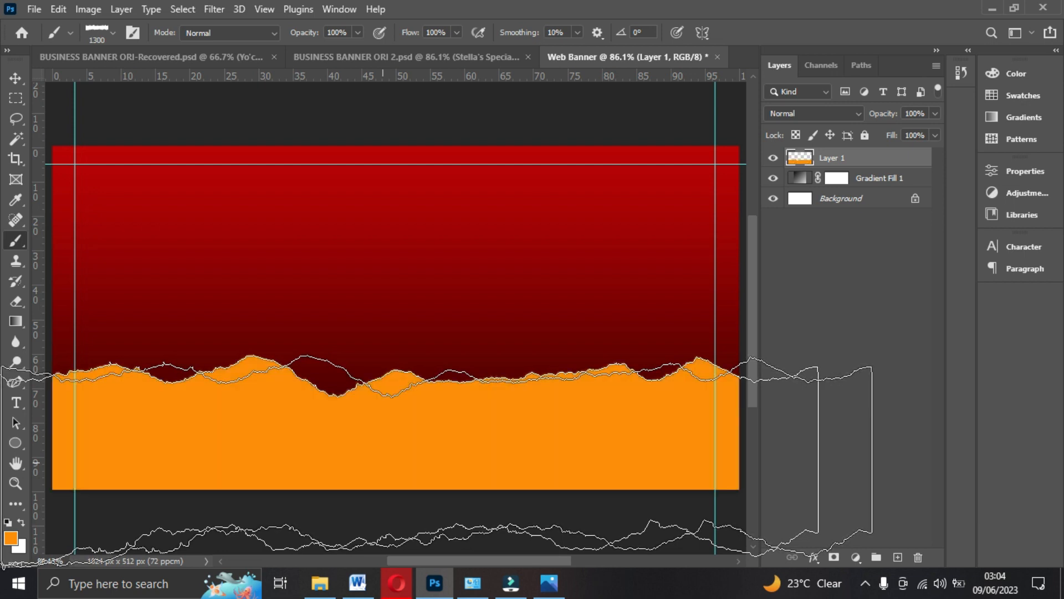
- Leave the brush, examine the round photo frame in the Stella's Special.jpg reference image, and return to the banner in Photoshop
left_click(20, 76)
left_click(546, 580)
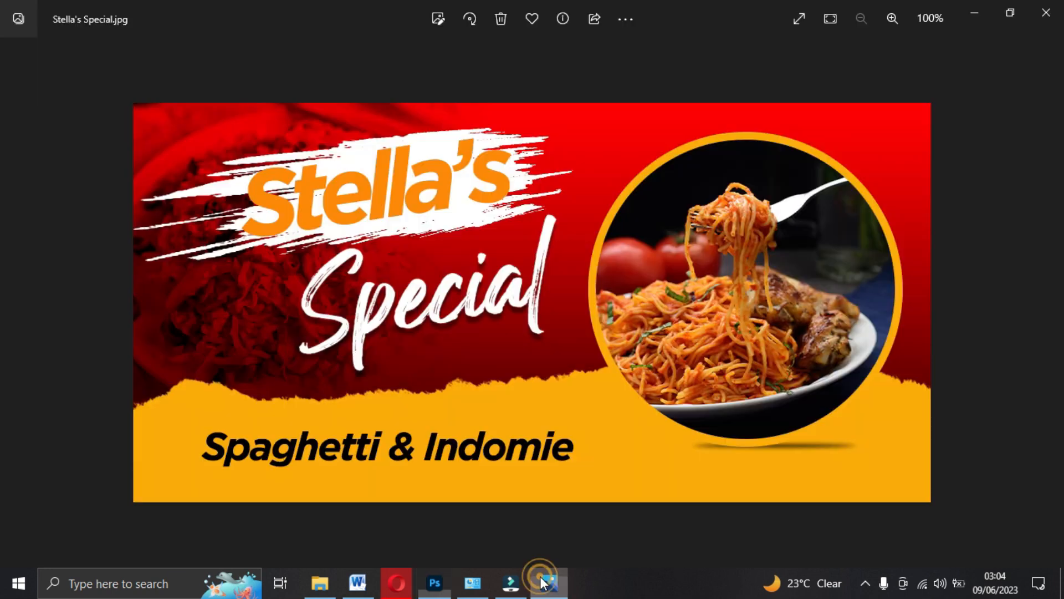
left_click(543, 581)
left_click(544, 580)
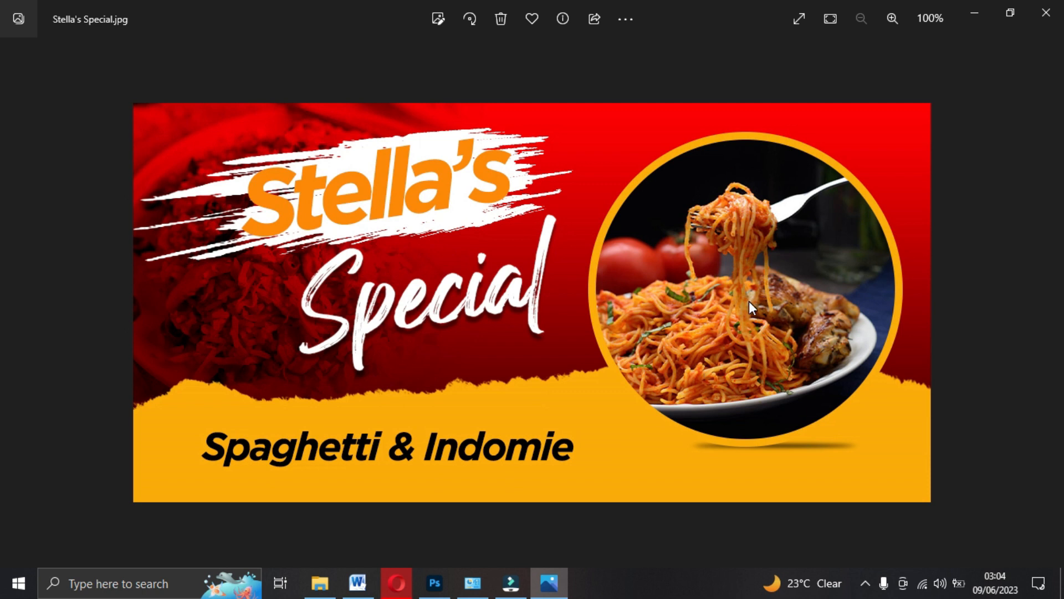
left_click(428, 577)
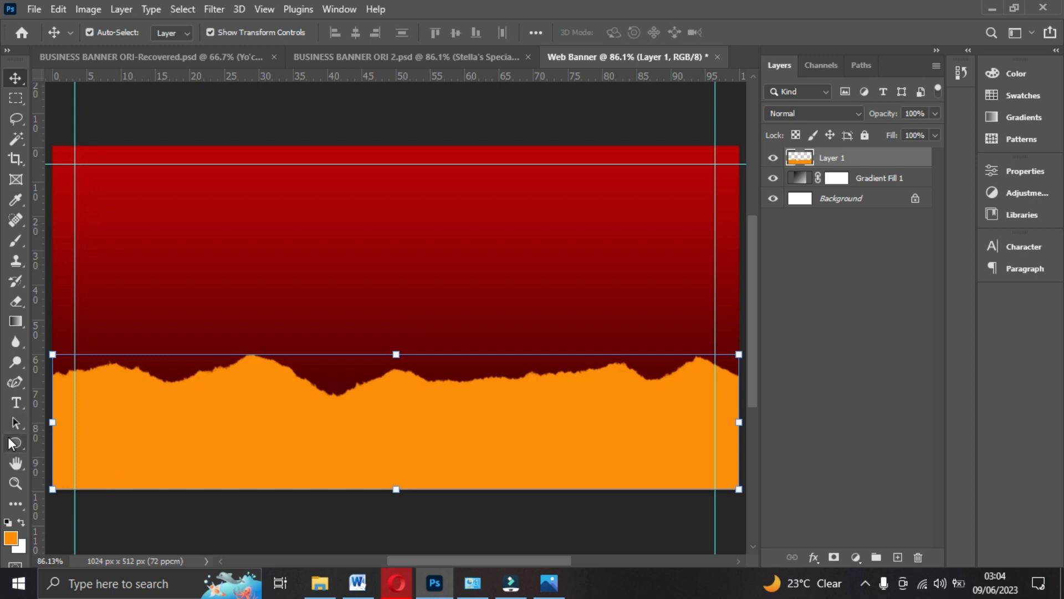
- Draw a circle about 323 px wide with an orange fill and a 10 px orange stroke on the banner's right side
left_click(15, 444)
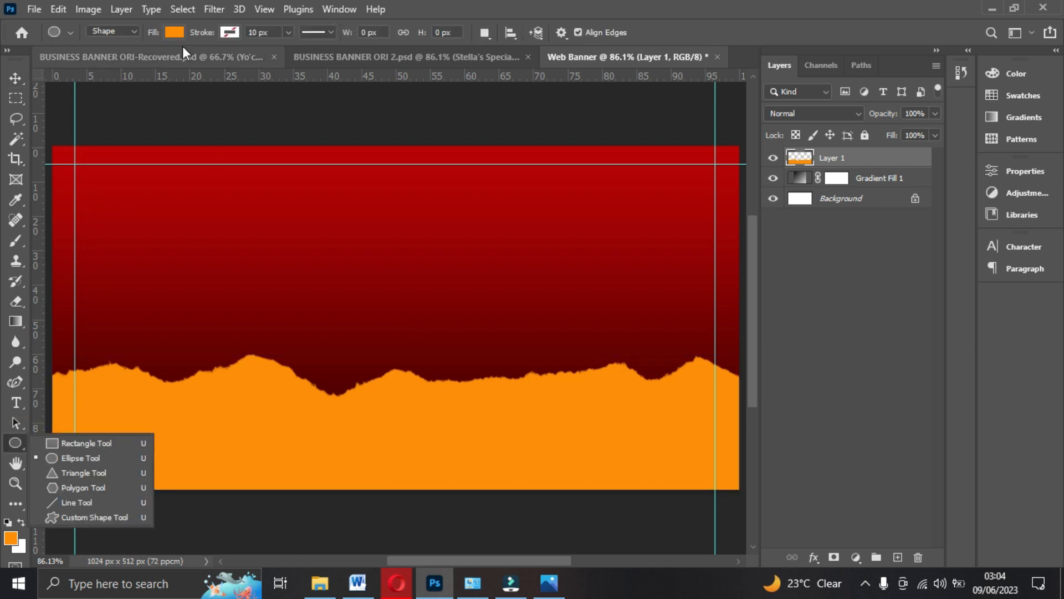
left_click(230, 32)
left_click(132, 114)
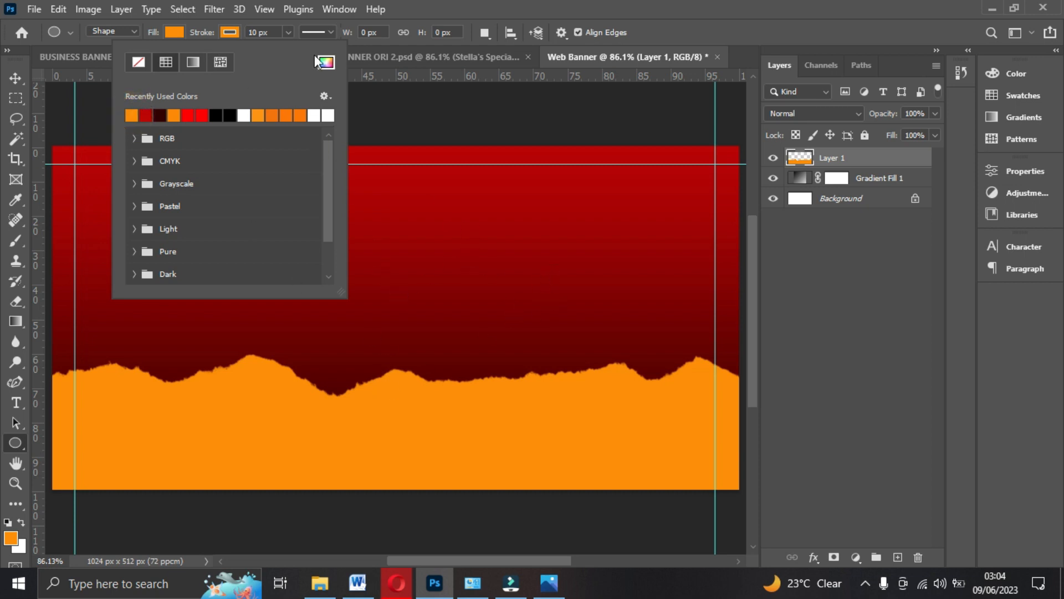
left_click(133, 114)
mouse_move(498, 197)
left_mouse_down()
mouse_move(549, 235)
mouse_move(714, 508)
left_mouse_up()
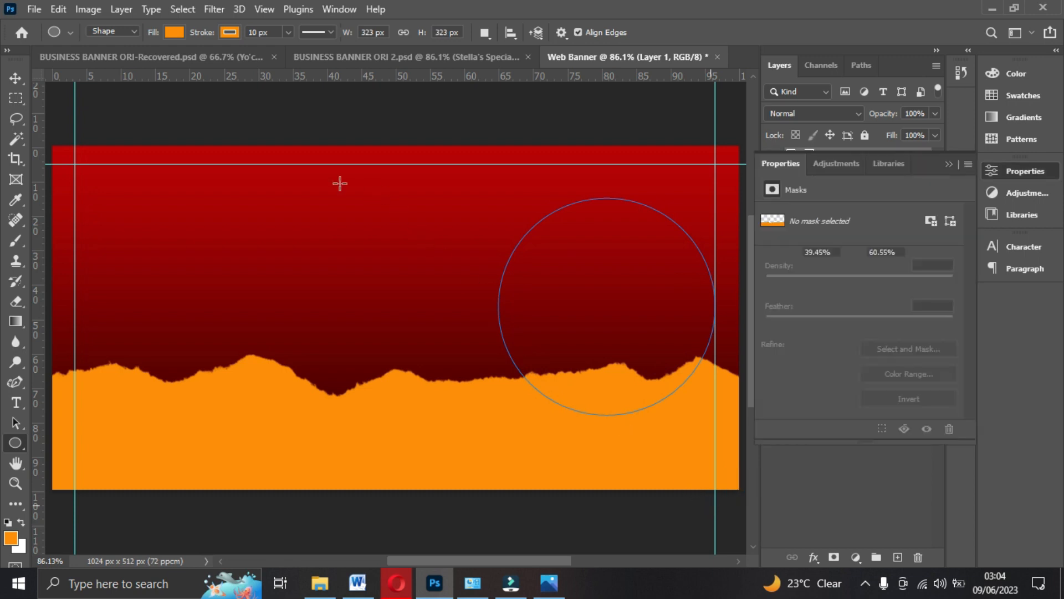
- Enlarge the orange circle proportionally to about 361 px wide and compare it with the Stella's Special.jpg reference image
key("v")
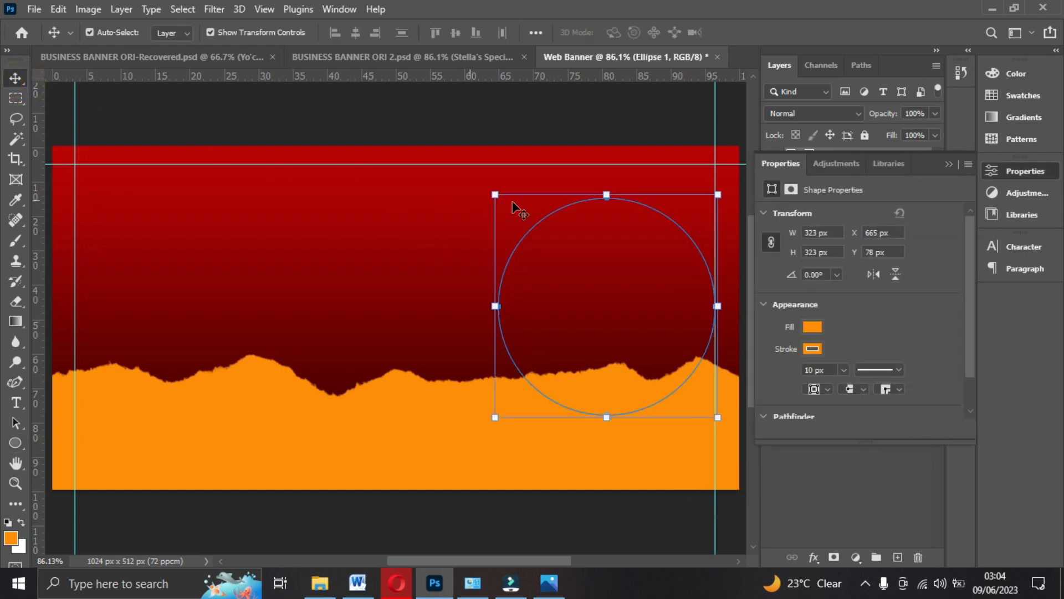
left_click_drag(491, 184, 475, 154)
key("Left")
key("Left")
left_click(555, 588)
left_click(555, 588)
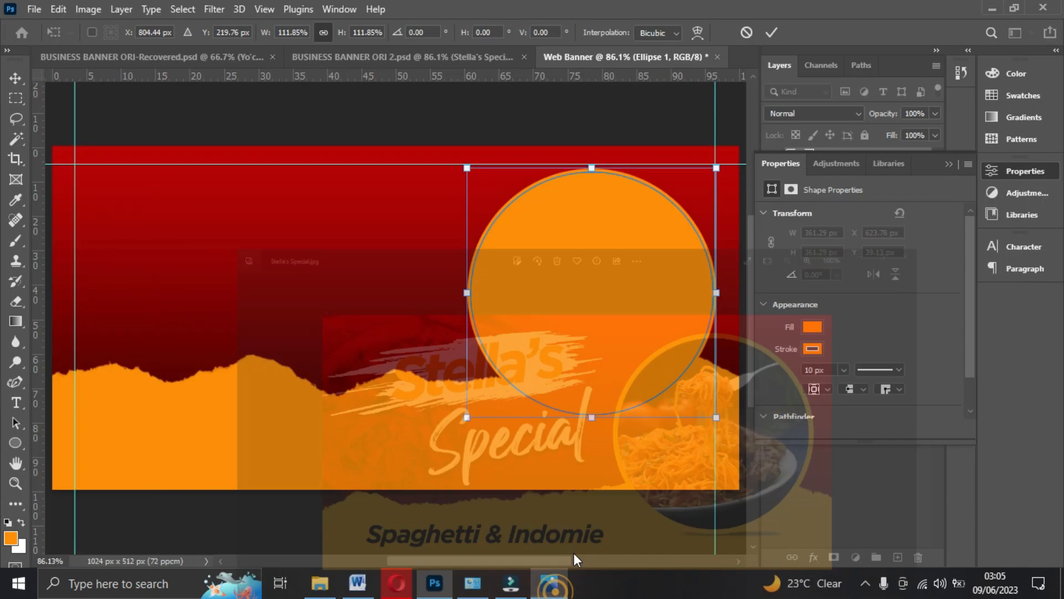
- Nudge the enlarged orange circle left to an X position of about 612 px and apply the transform
key("Left")
key("Left")
key("Left")
key("Left")
key("Left")
key("Left")
key("Left")
key("Left")
key("Left")
key("Left")
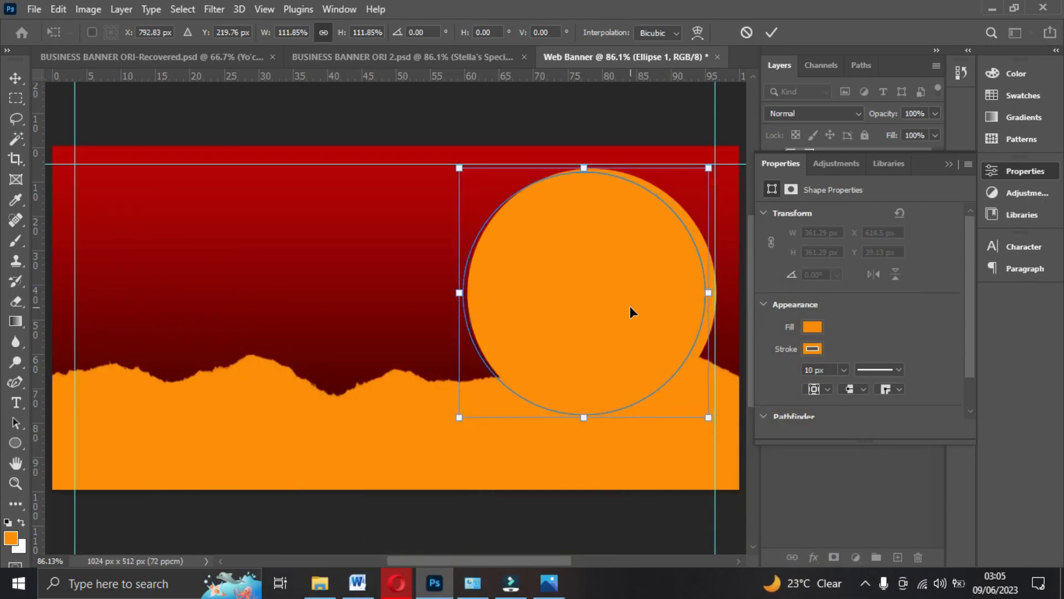
double_click(629, 306)
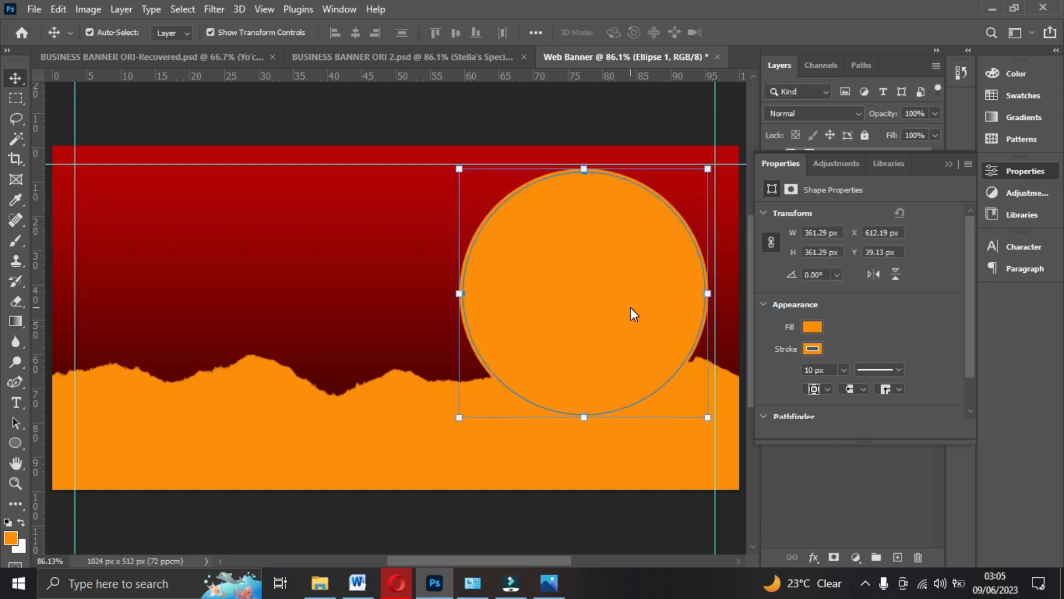
left_click(949, 164)
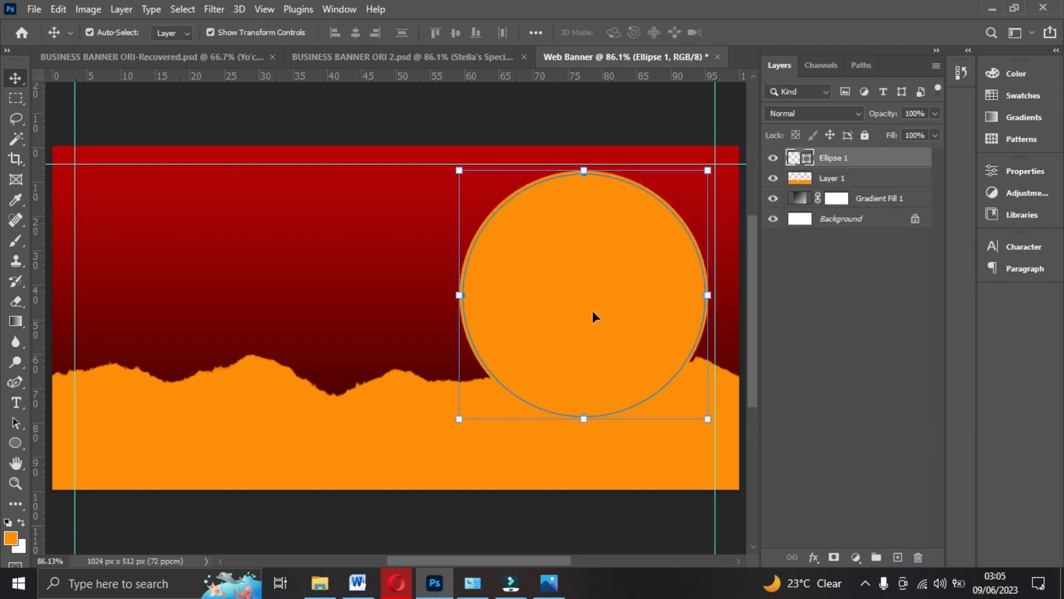
- From the Images > Food > Rice folder on drive D in File Explorer, place the jollof-spaghetti picture into the Photoshop banner
left_click(320, 583)
left_click(78, 335)
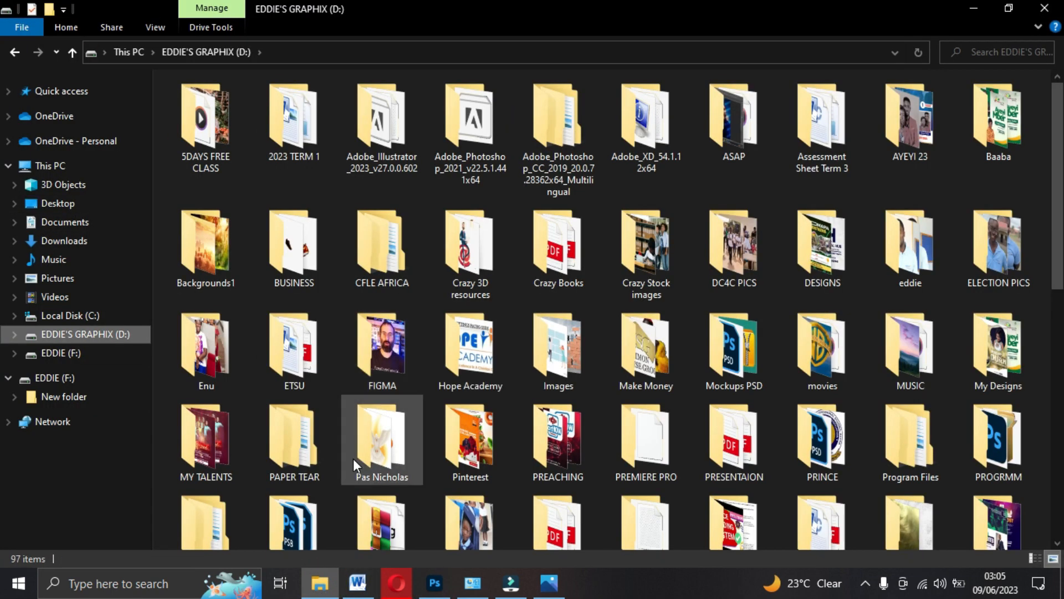
double_click(580, 362)
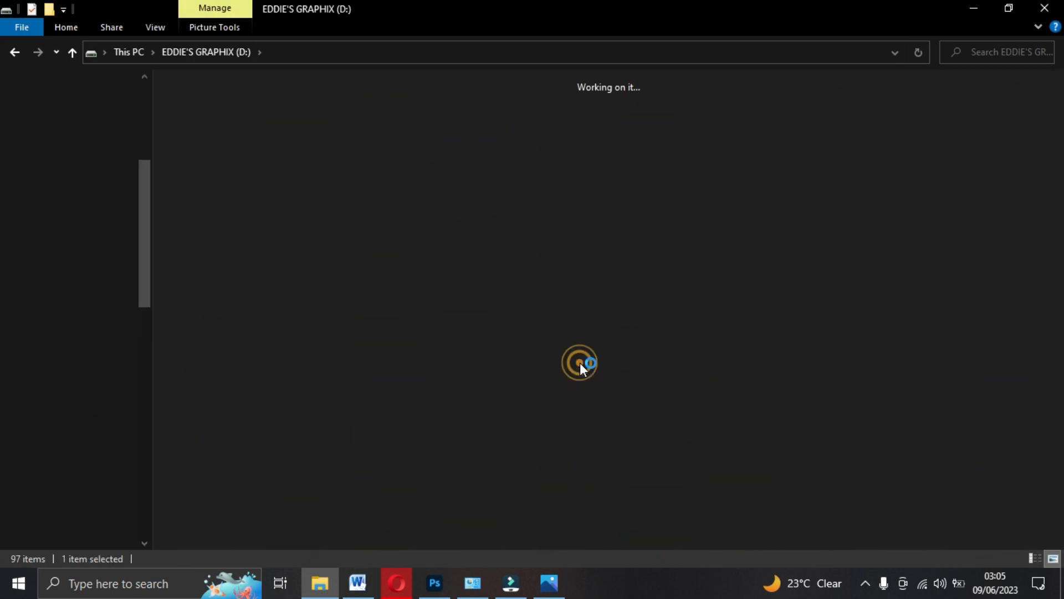
double_click(381, 126)
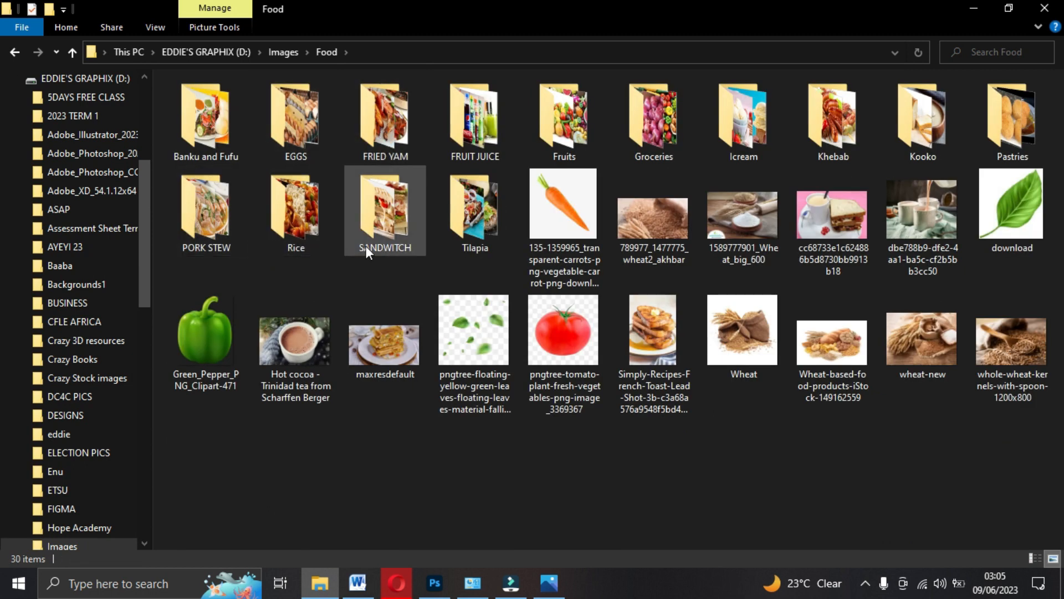
double_click(314, 228)
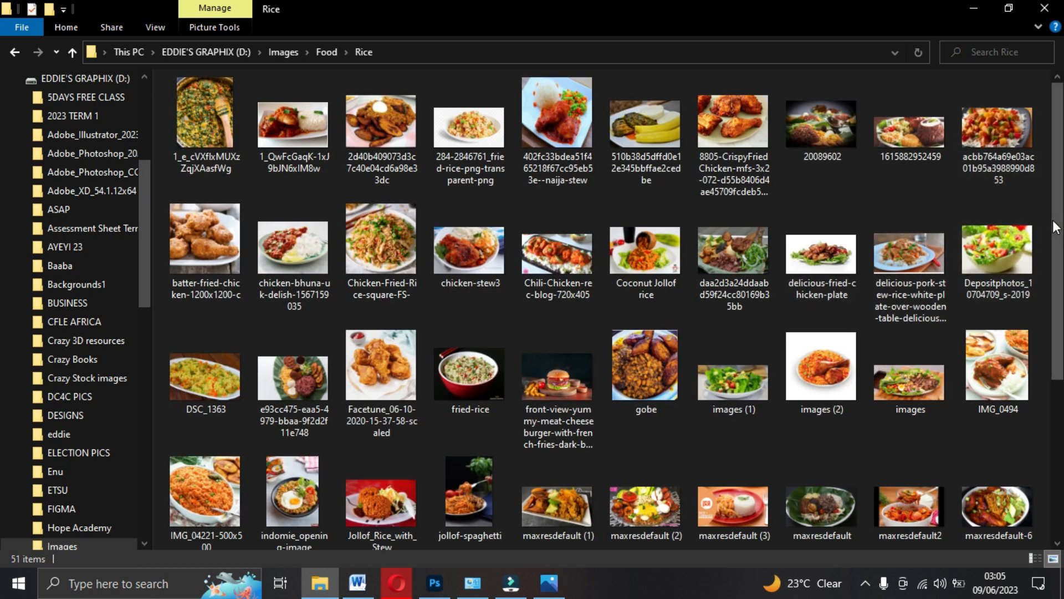
scroll(532, 466, "down", 5)
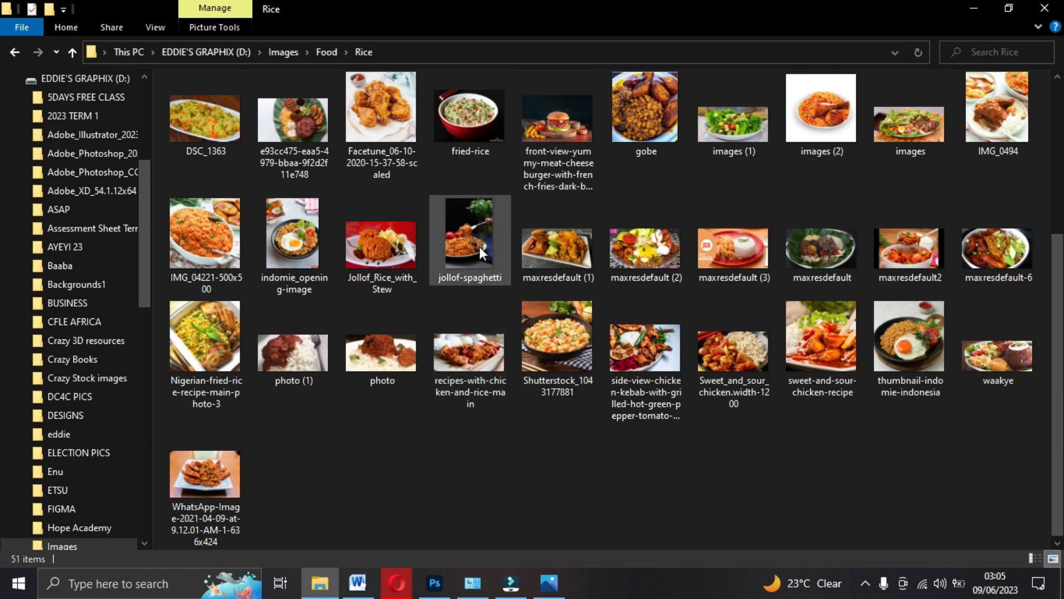
left_click_drag(490, 270, 561, 383)
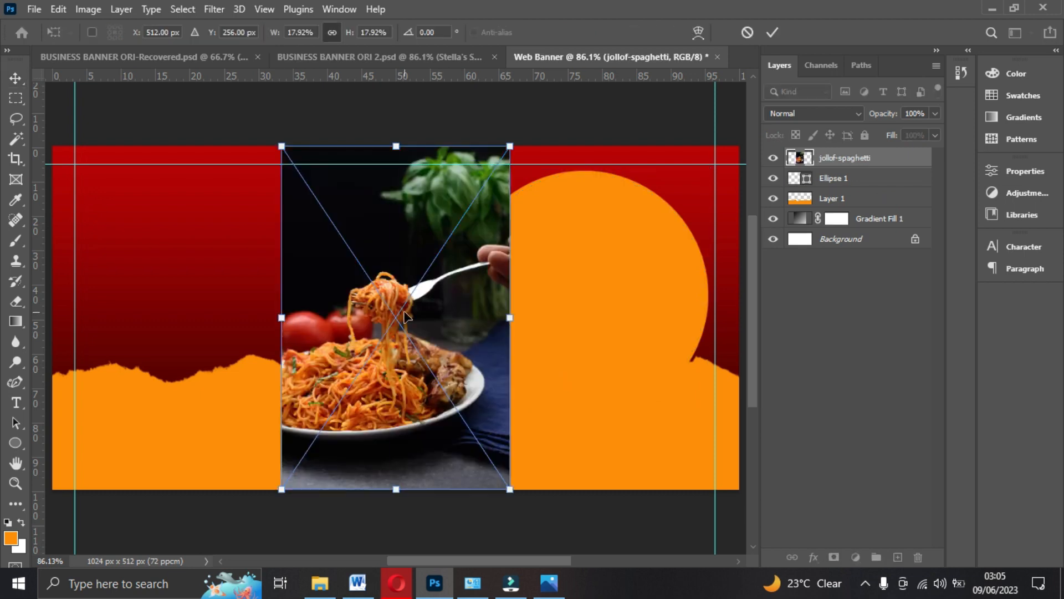
- Position the jollof-spaghetti photo over the orange circle and clip it to the Ellipse 1 layer with a clipping mask
left_click_drag(608, 229, 592, 245)
key("Return")
right_click(832, 157)
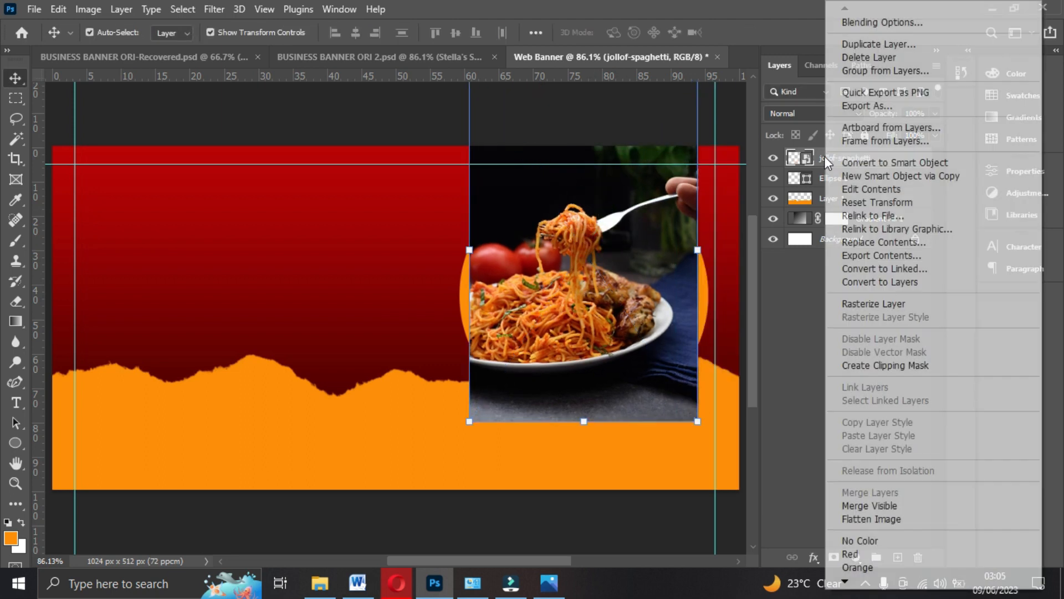
left_click(886, 367)
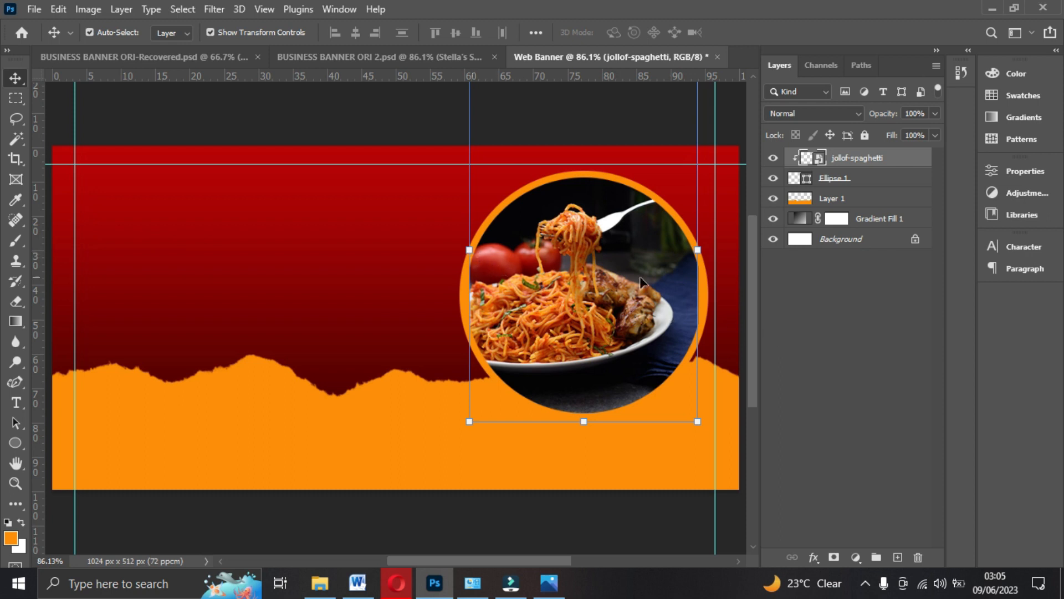
- Scale the clipped spaghetti photo to 18.44% and nudge it left to centre it within the circle
key("ctrl+t")
left_click_drag(697, 244, 707, 244)
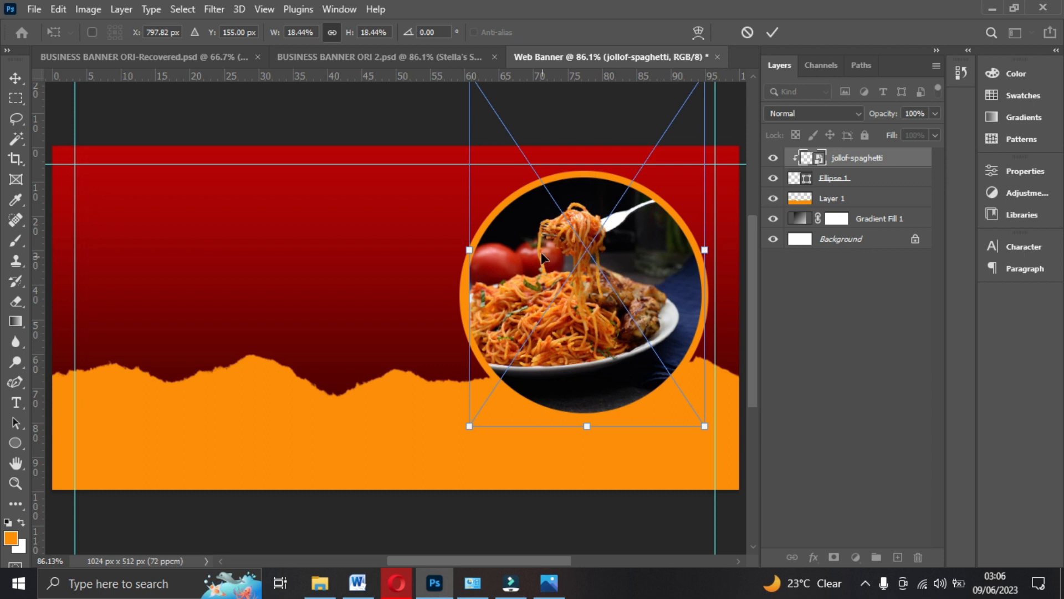
key("Left")
key("Left")
key("Left")
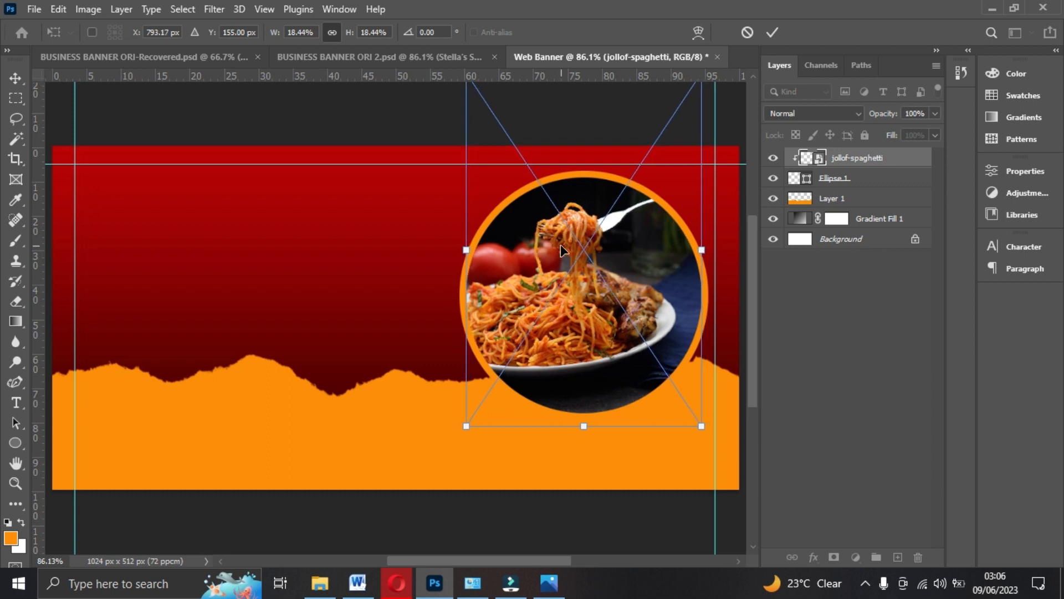
key("Return")
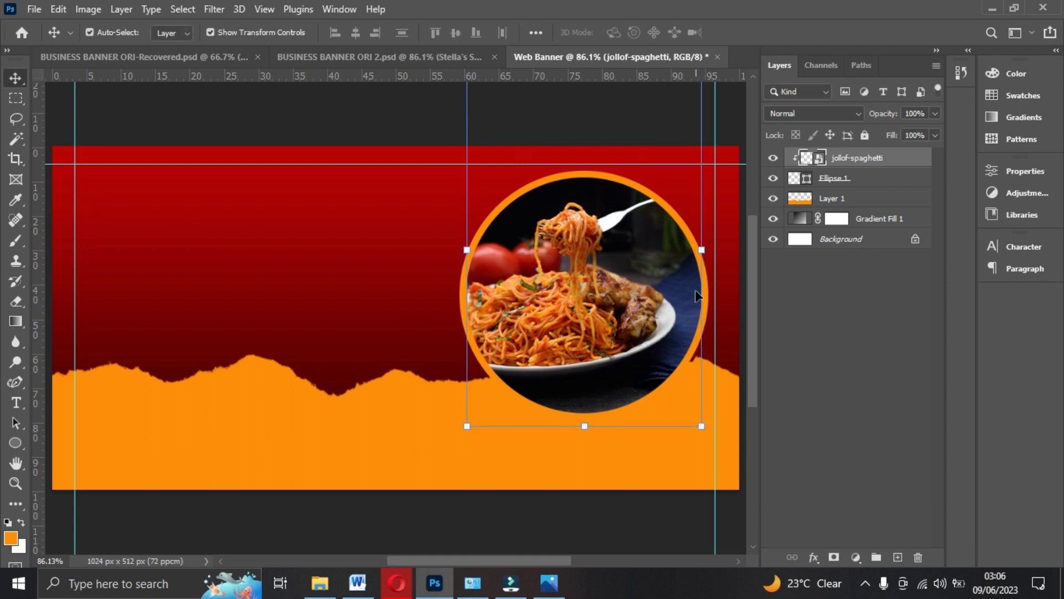
- Enlarge the spaghetti photo slightly more so it fills the round frame, and nudge it left by a few pixels
left_click_drag(702, 249, 715, 235)
key("Return")
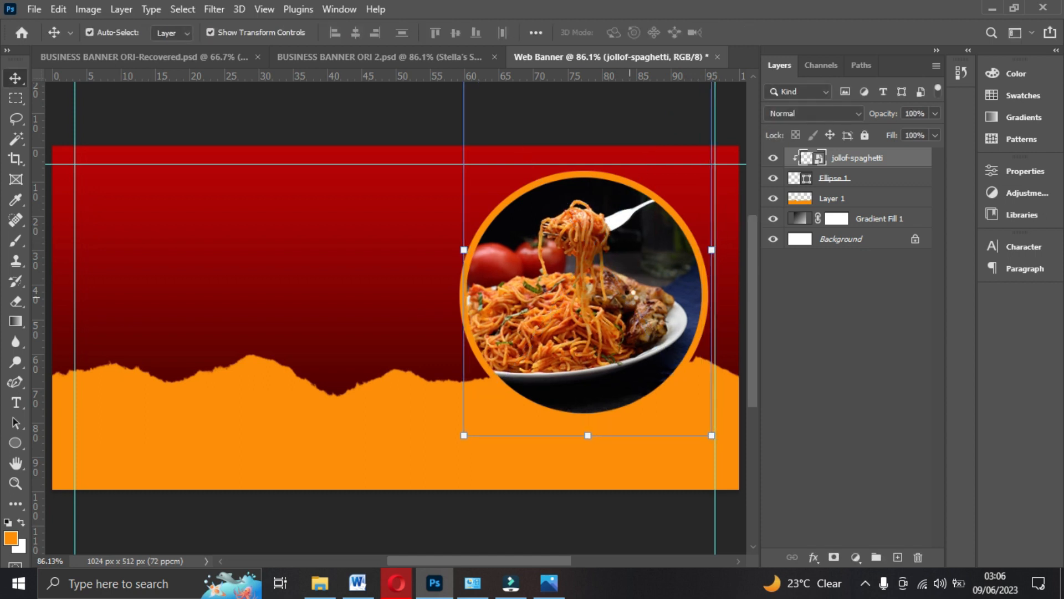
key("Left")
key("Left")
key("Left")
key("Left")
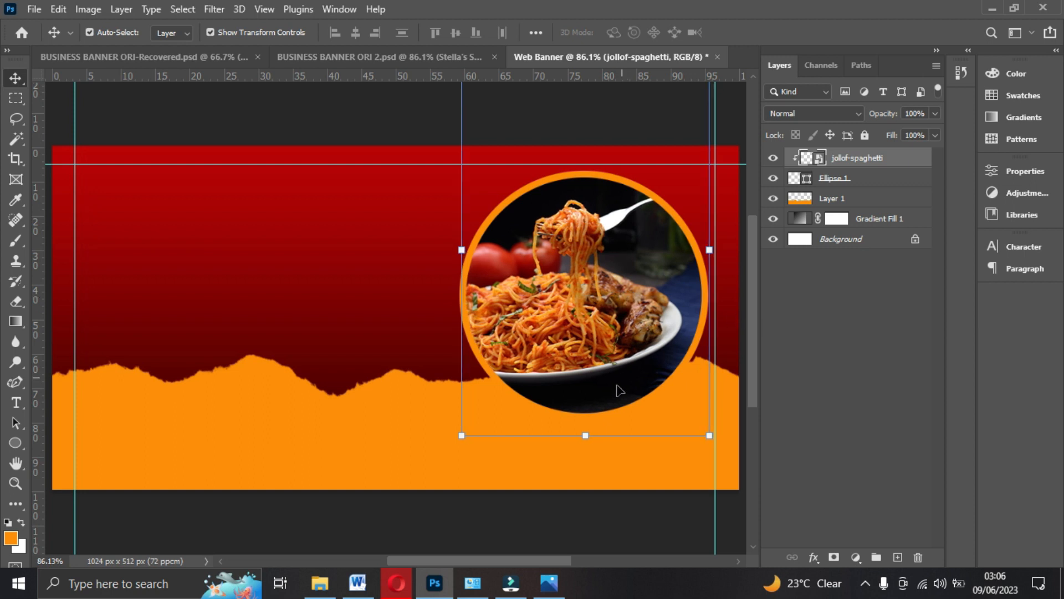
- Check the reference image, and above Layer 1 draw a flat black ellipse without stroke, about 198 by 9 px, beneath the round photo
left_click(848, 178)
left_click(843, 198)
left_click(549, 585)
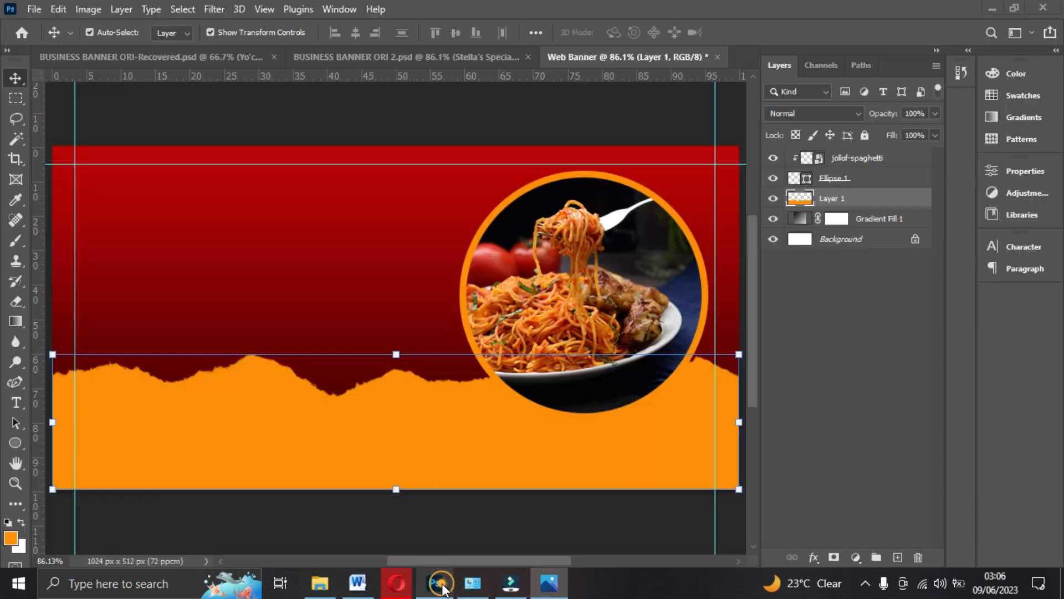
left_click(435, 583)
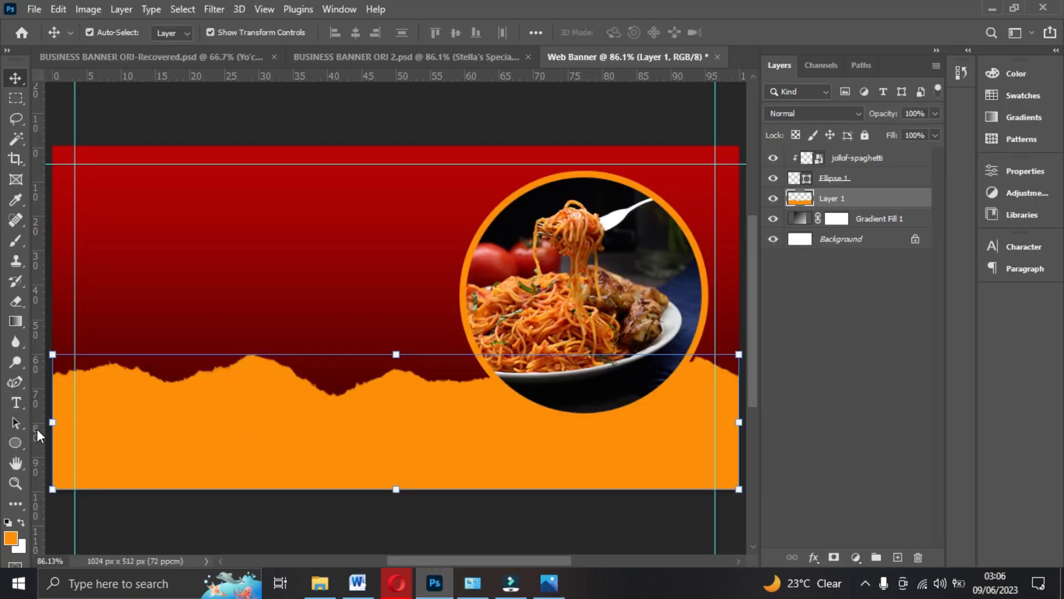
left_click(12, 441)
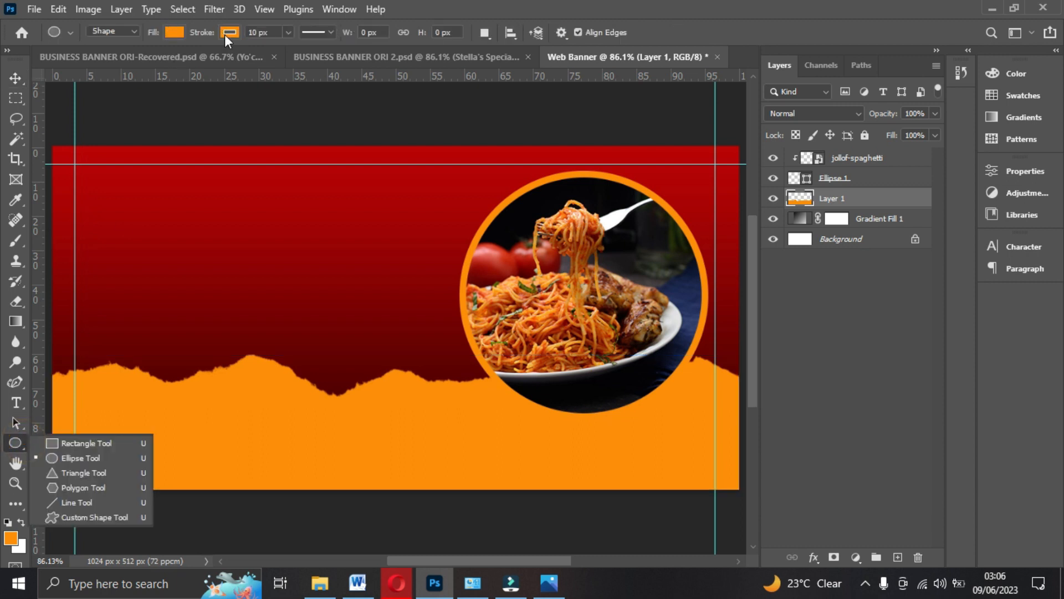
left_click(227, 33)
left_click(135, 60)
left_click(166, 33)
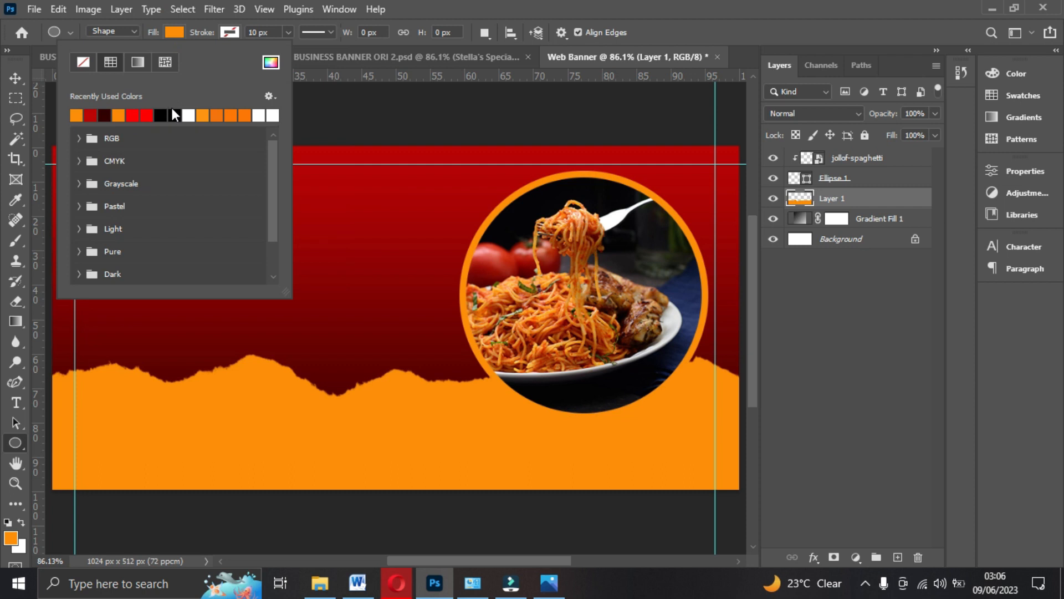
left_click(172, 111)
left_click_drag(546, 423, 672, 428)
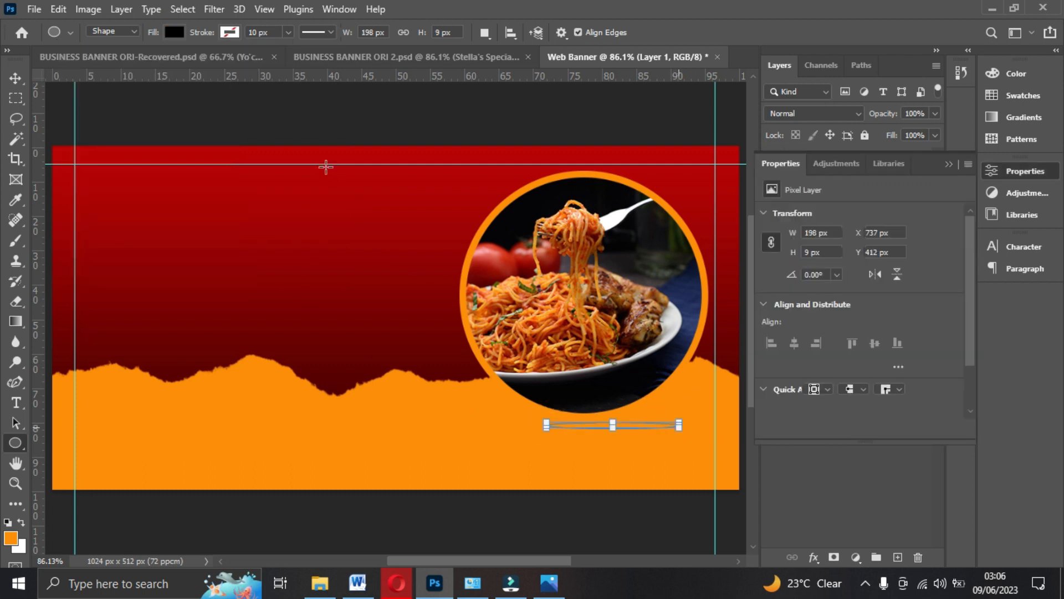
left_click(16, 78)
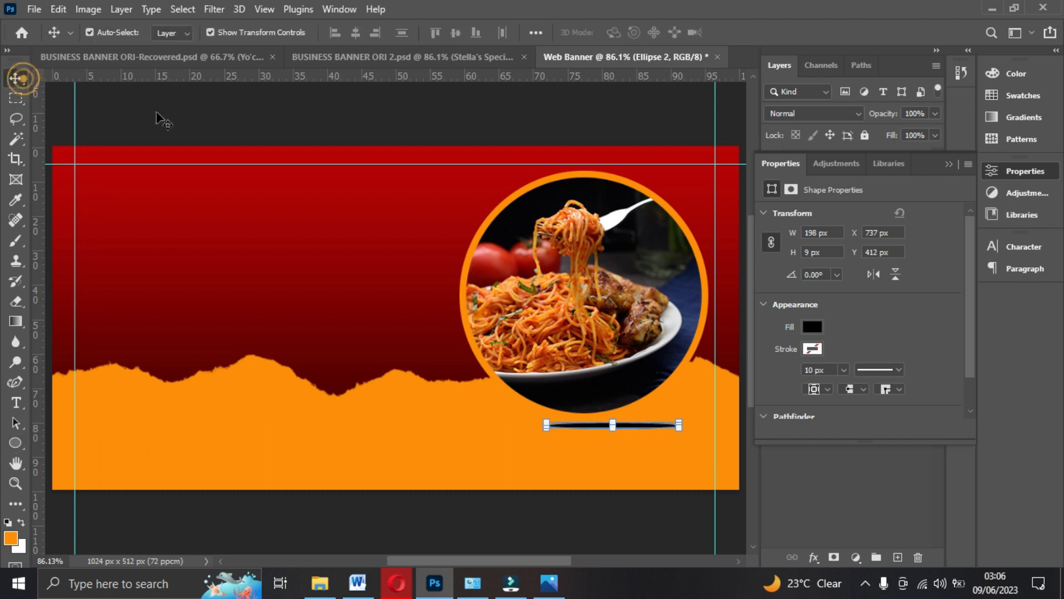
left_click(949, 164)
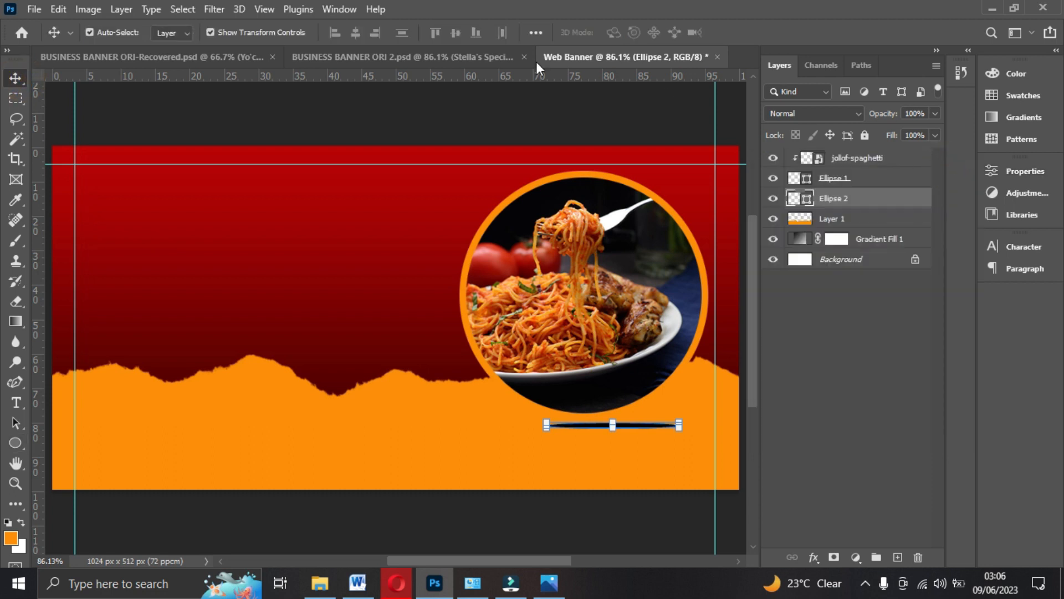
- Rasterize the black ellipse and apply a Gaussian Blur with a radius of 5.2 pixels
left_click(215, 11)
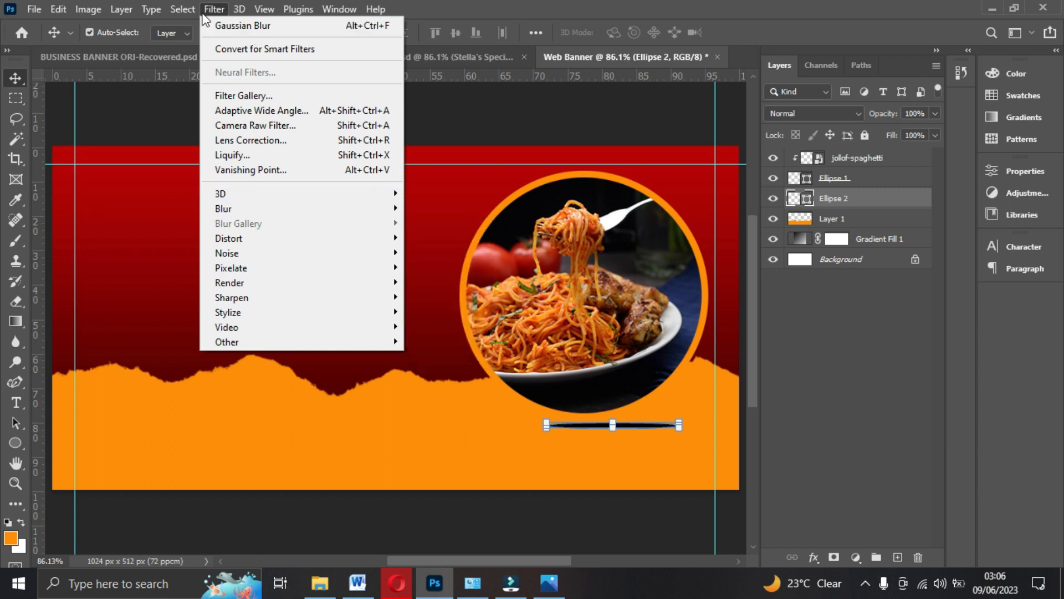
mouse_move(265, 215)
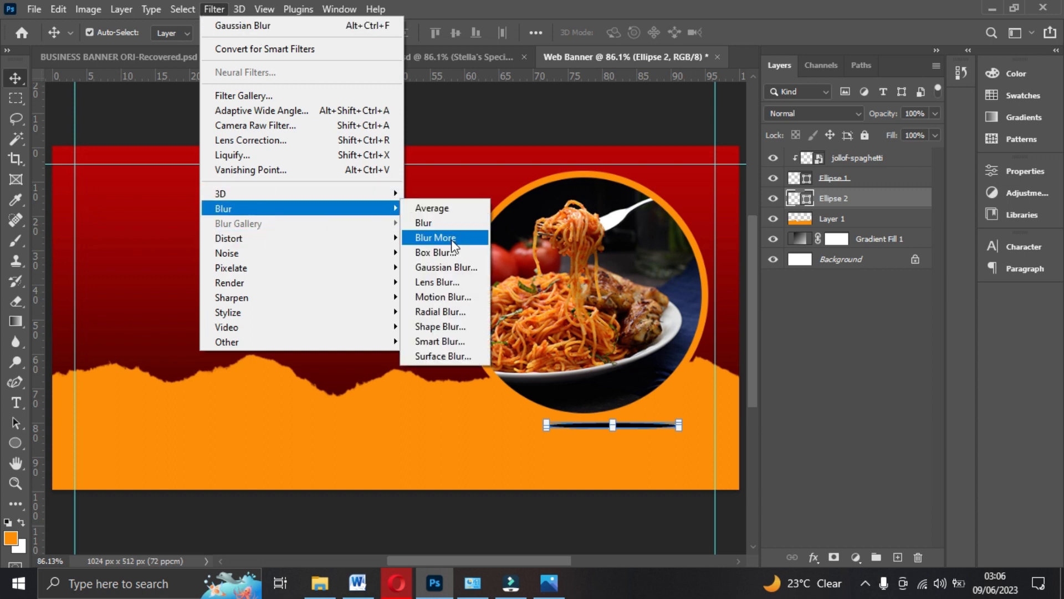
left_click(466, 268)
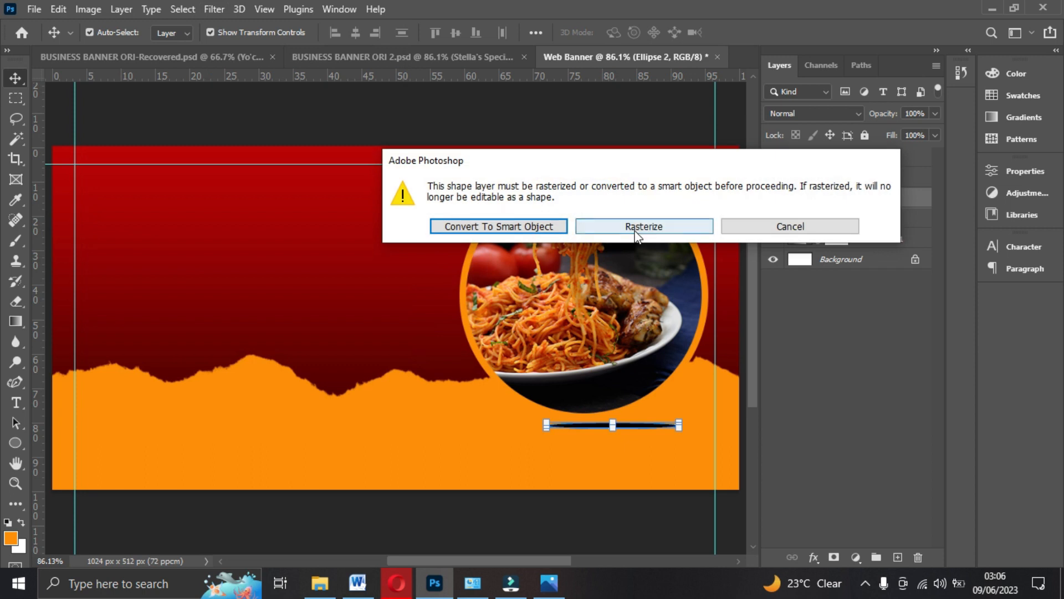
left_click(643, 226)
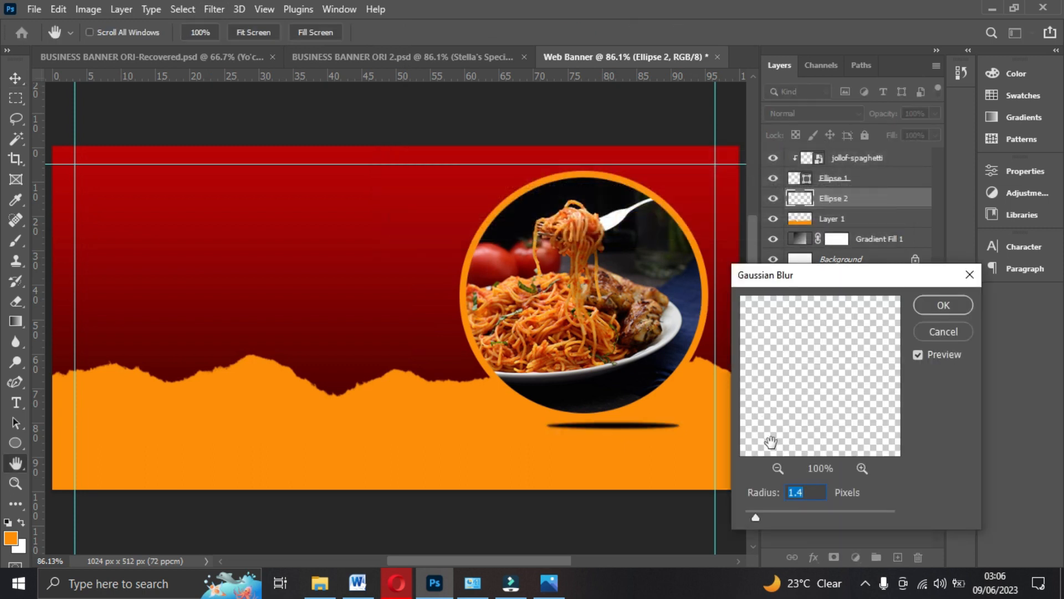
left_click_drag(758, 517, 786, 514)
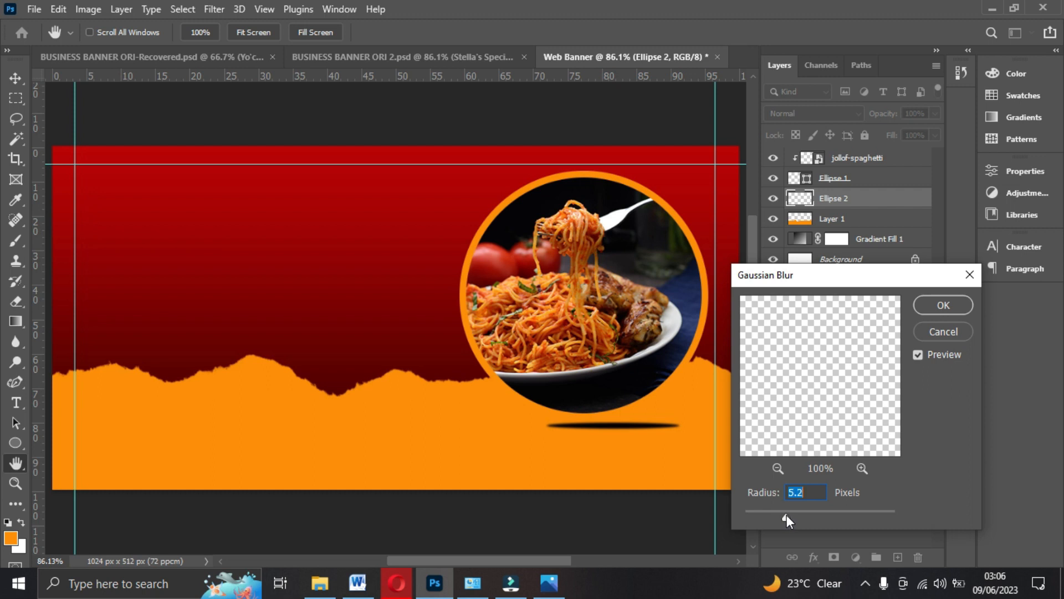
left_click(939, 308)
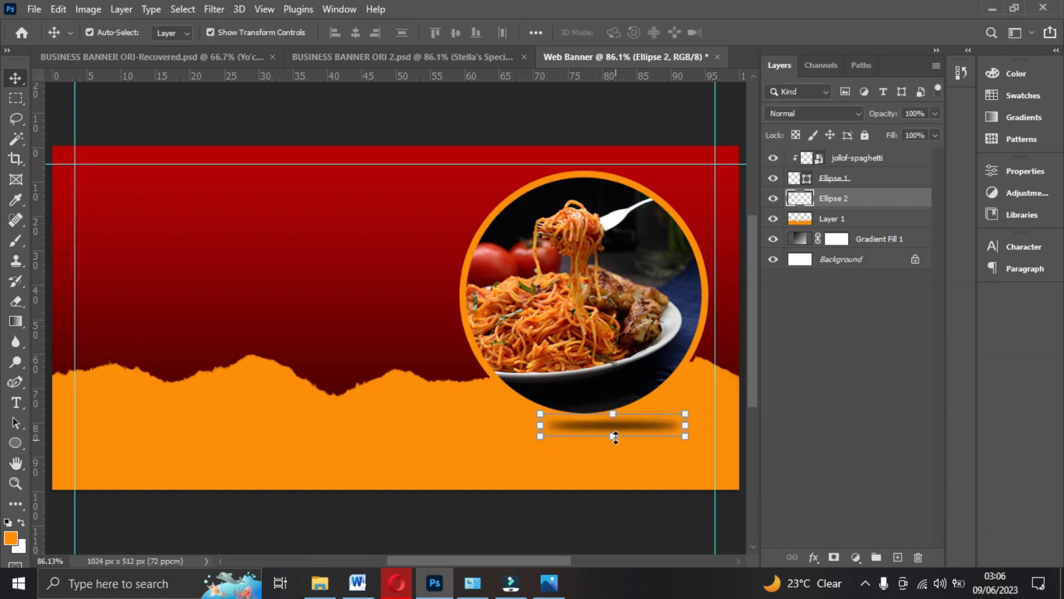
- Squash the blurred shadow ellipse to 46.93% height just beneath the round photo, apply the transform, and deselect the layer
left_click_drag(609, 433, 613, 427)
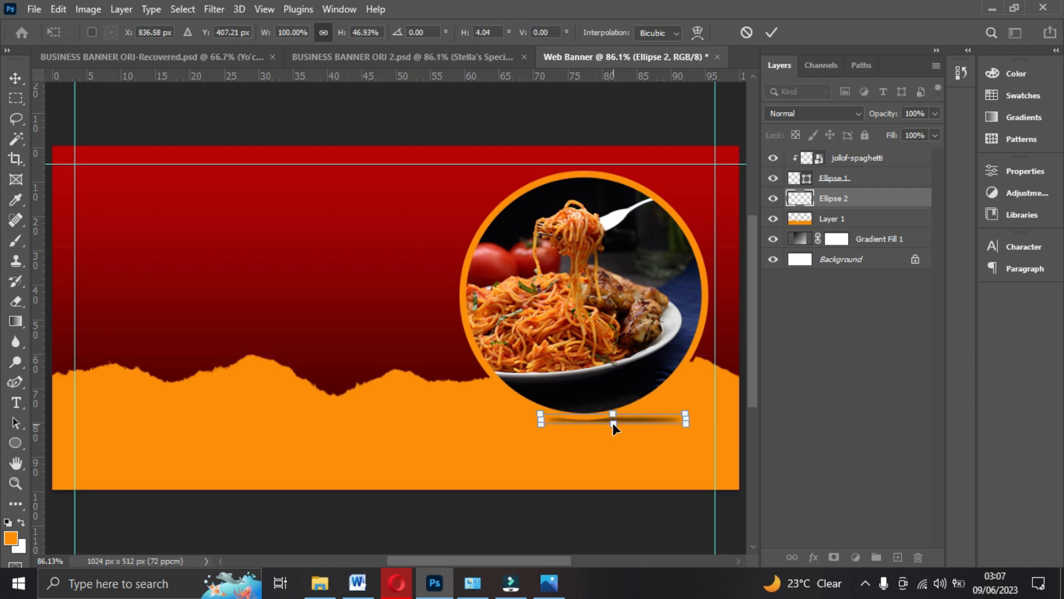
key("Return")
left_click(816, 360)
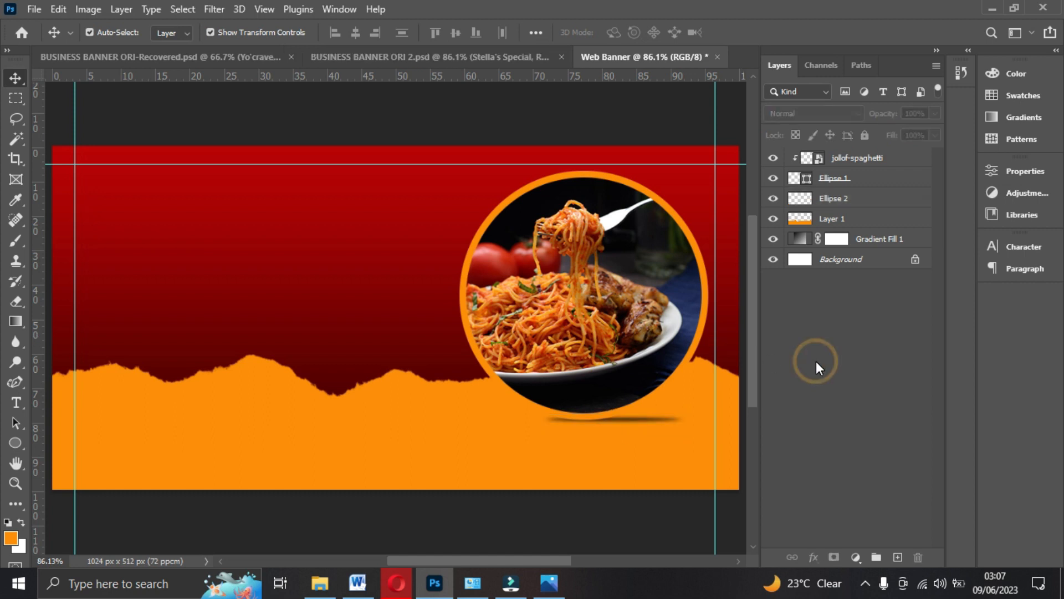
- Select the jollof-spaghetti layer and add a horizontal guide across the orange strip near the banner's lower edge
left_click(599, 369)
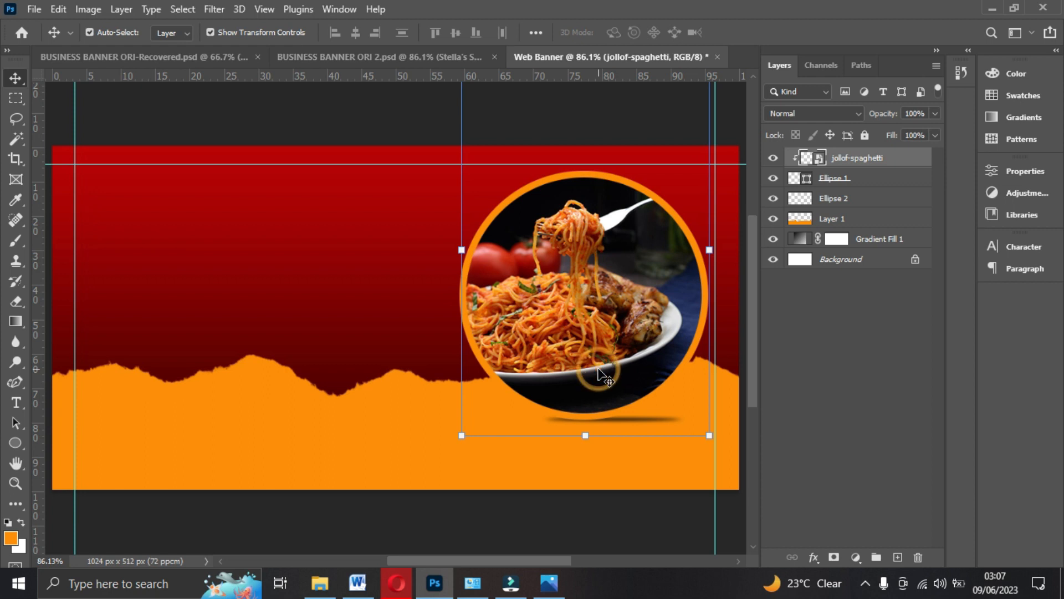
left_click_drag(280, 78, 384, 459)
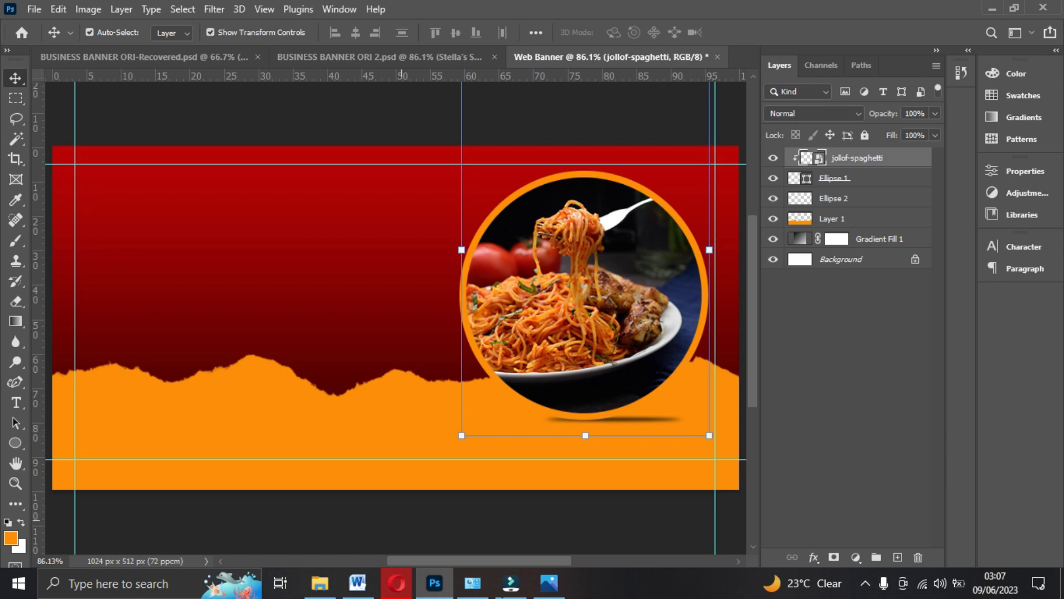
- Check the reference image, and nudge Layer 1's torn orange strip slightly downward
left_click(549, 584)
left_click(555, 588)
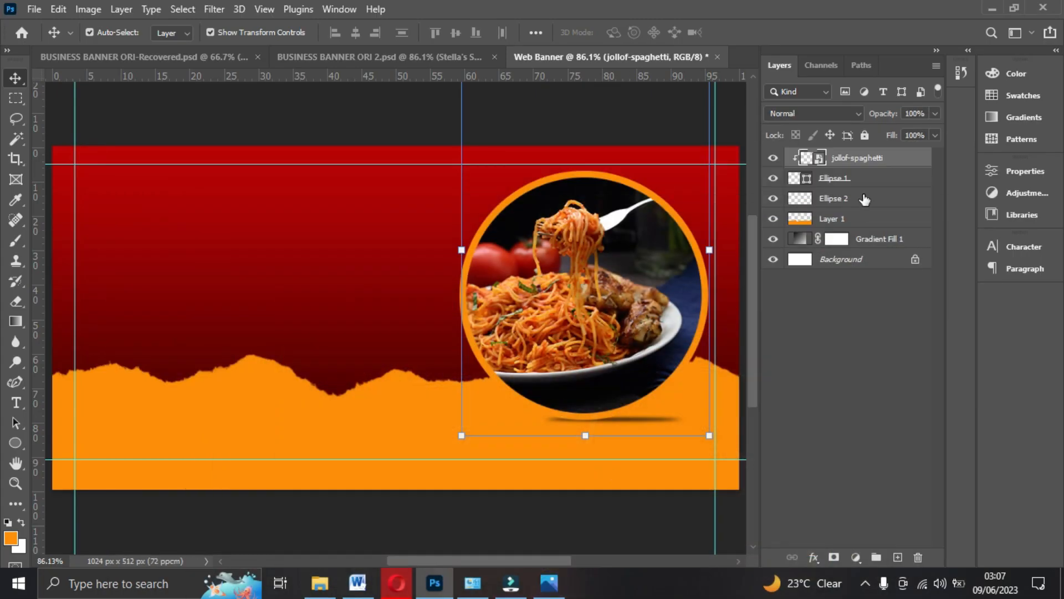
left_click(822, 222)
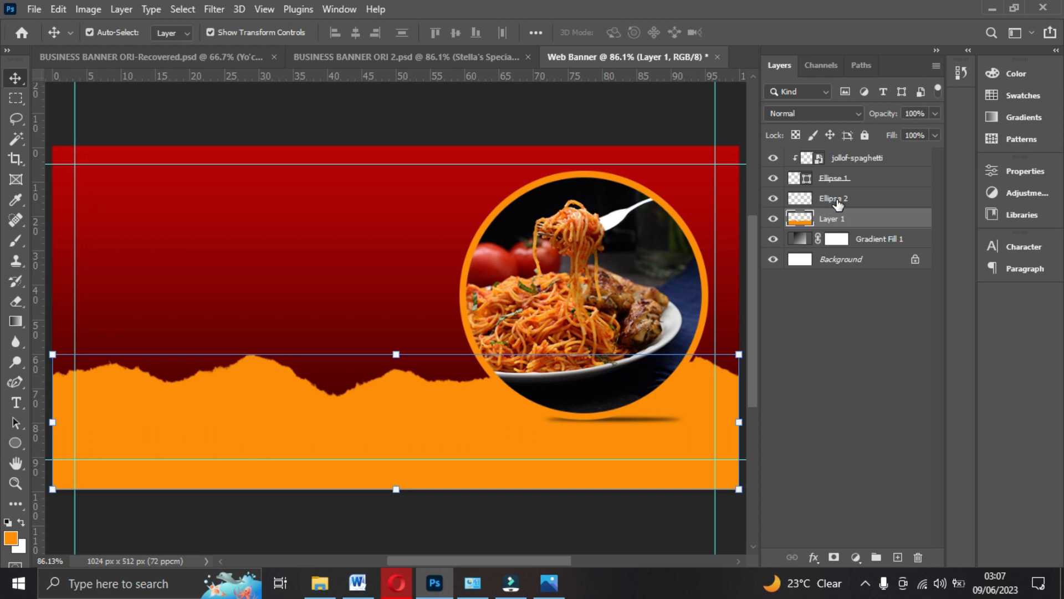
key("Down")
key("Down")
key("Down")
key("Down")
key("Down")
key("Down")
key("Down")
key("Down")
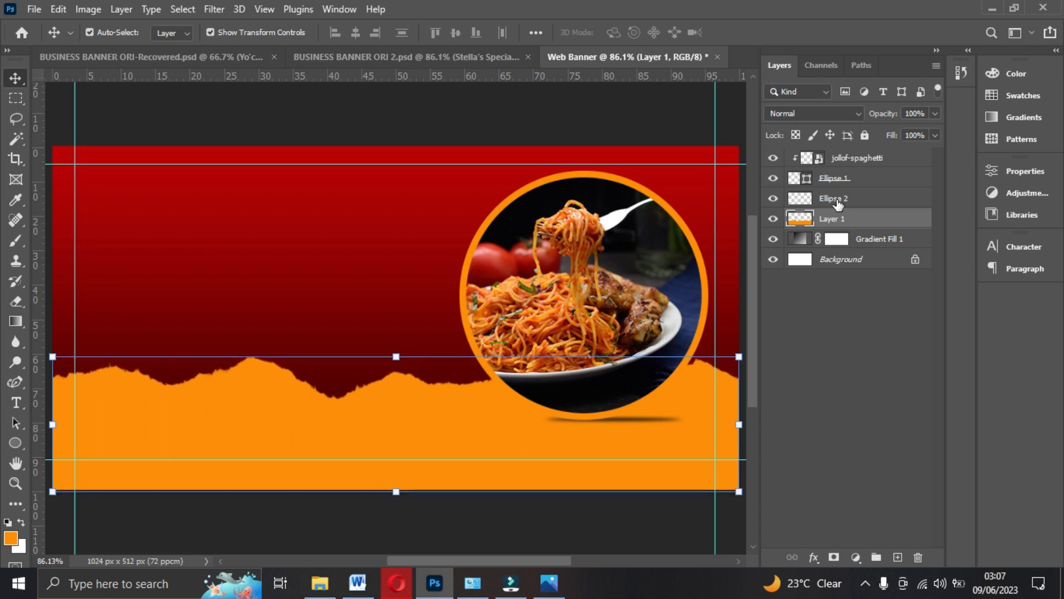
- Select the jollof-spaghetti, Ellipse 1 and Ellipse 2 layers together and nudge them down toward the banner's lower guide
left_click(852, 160)
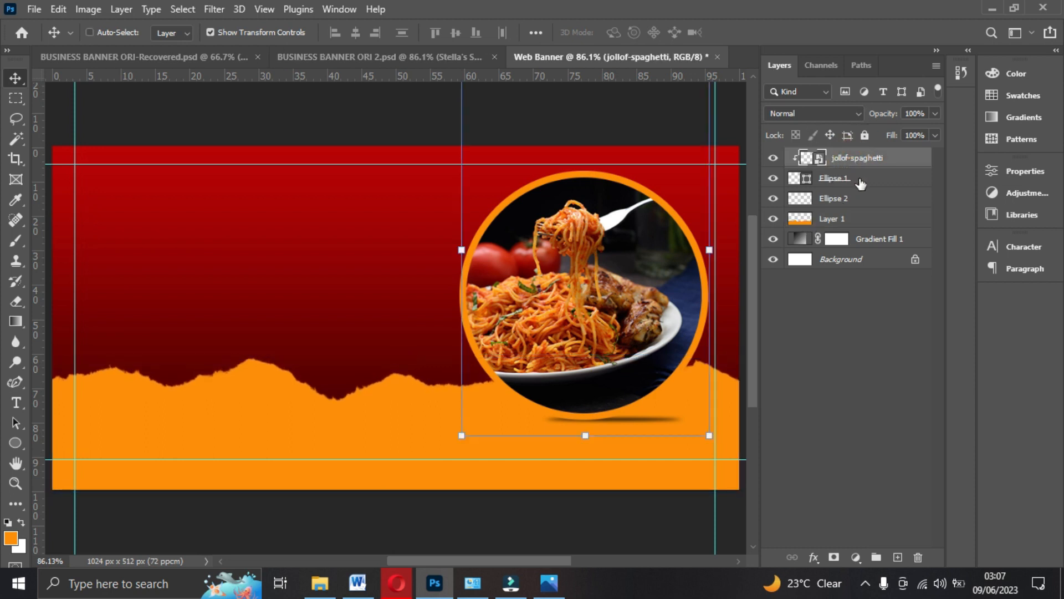
left_click(850, 179, "shift")
left_click(856, 205, "shift")
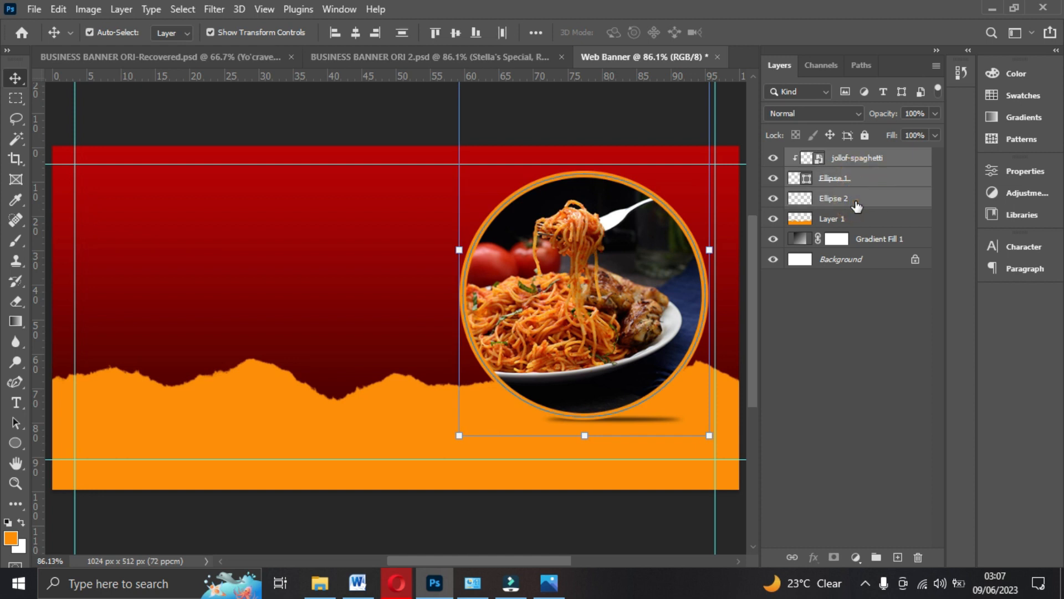
key("Down")
key("Down")
key("Down")
key("Down")
key("Down")
key("Down")
key("Down")
key("Down")
key("Down")
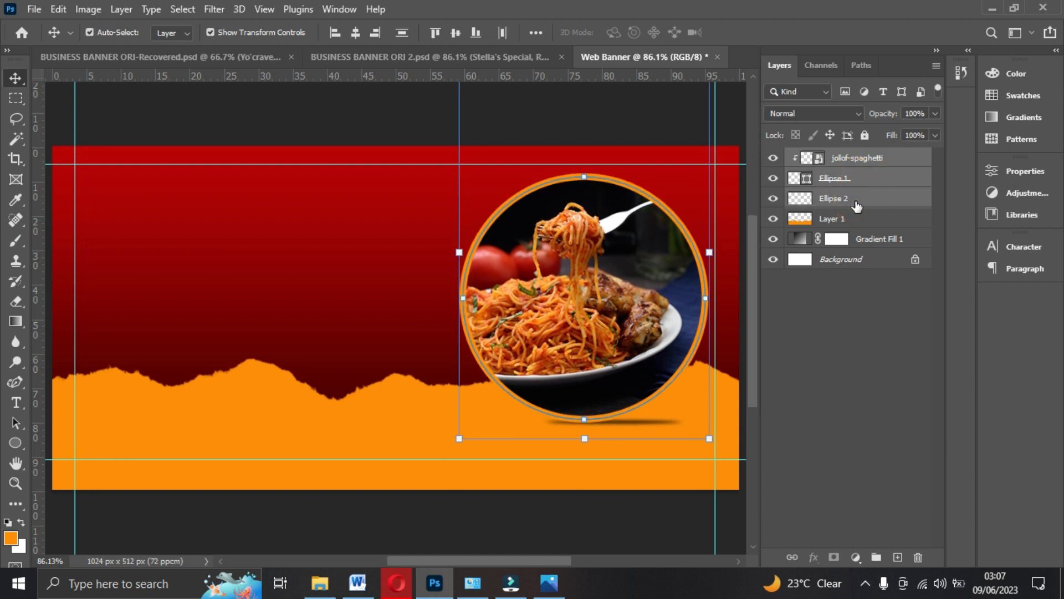
key("Down")
key("Down")
key("Down")
key("Down")
key("Down")
key("Down")
key("Down")
key("Down")
key("Down")
key("Down")
key("Down")
key("Down")
key("Down")
key("Down")
key("Down")
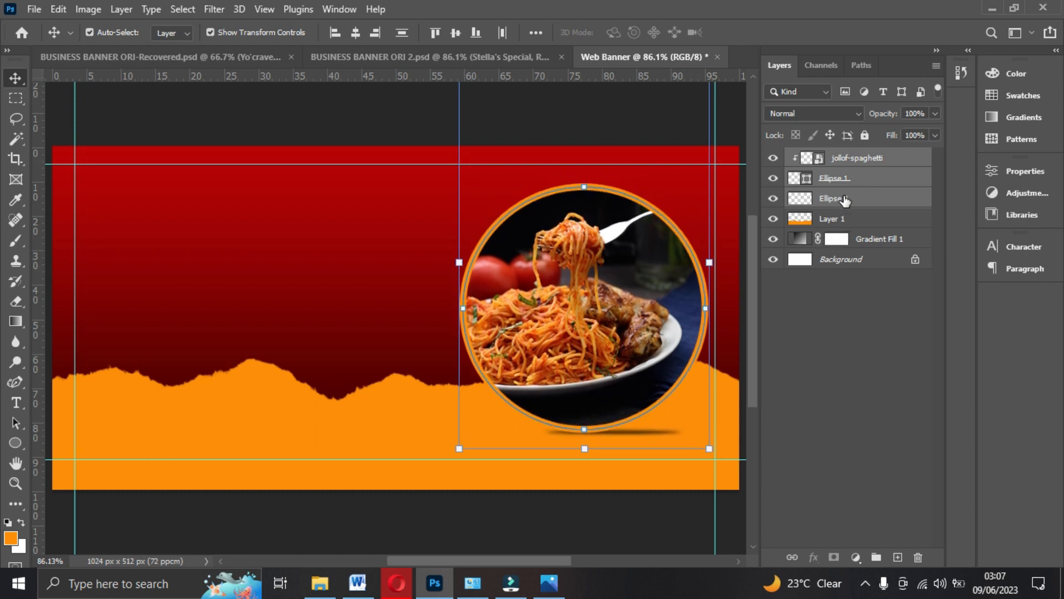
- Group the three selected photo layers and rename the group IMAGE
key("ctrl+g")
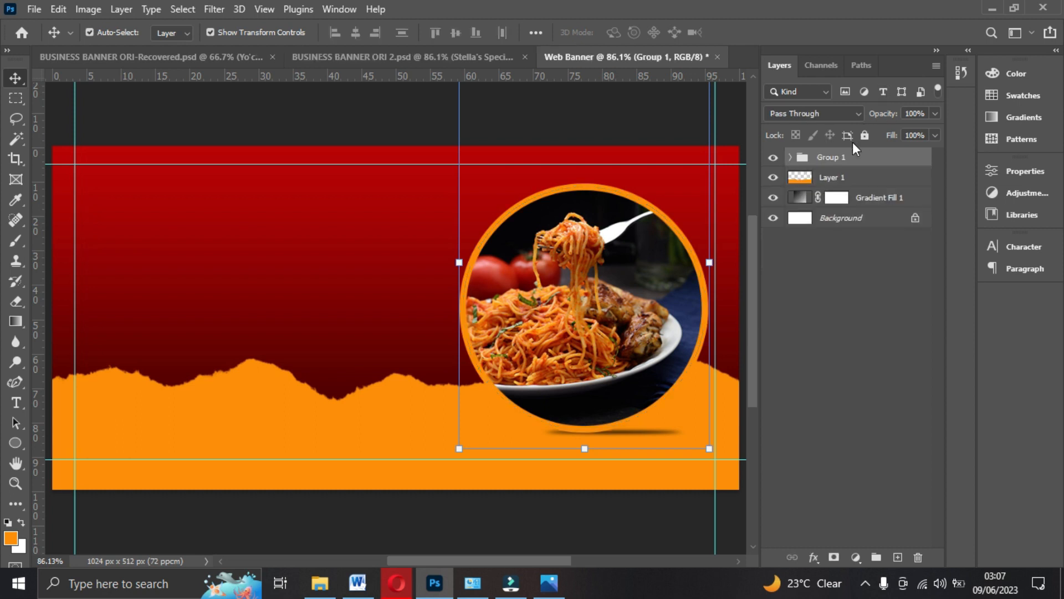
double_click(843, 159)
type("IMAGE")
left_click(878, 159)
- Check the reference image, and place Nigerian-fried-rice-recipe-main-photo-3 from the Rice folder directly above the Gradient Fill 1 layer
left_click(561, 577)
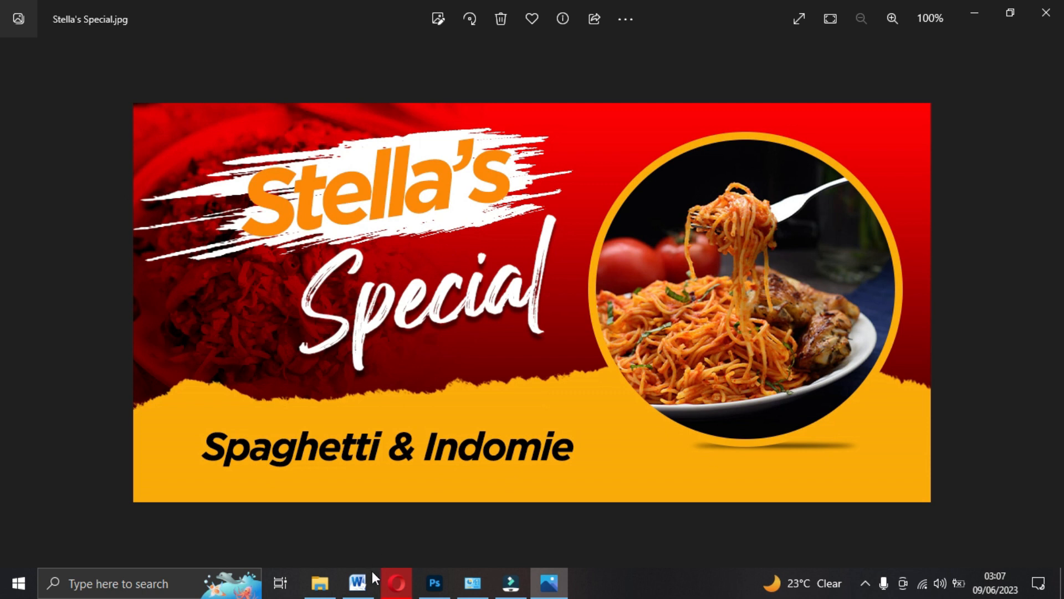
left_click(434, 583)
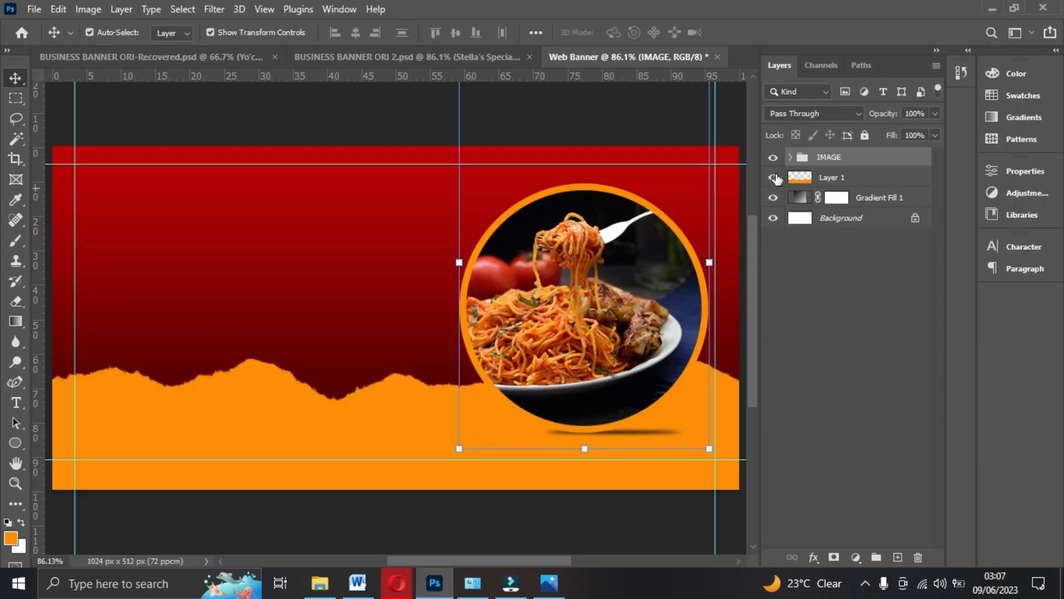
left_click(866, 199)
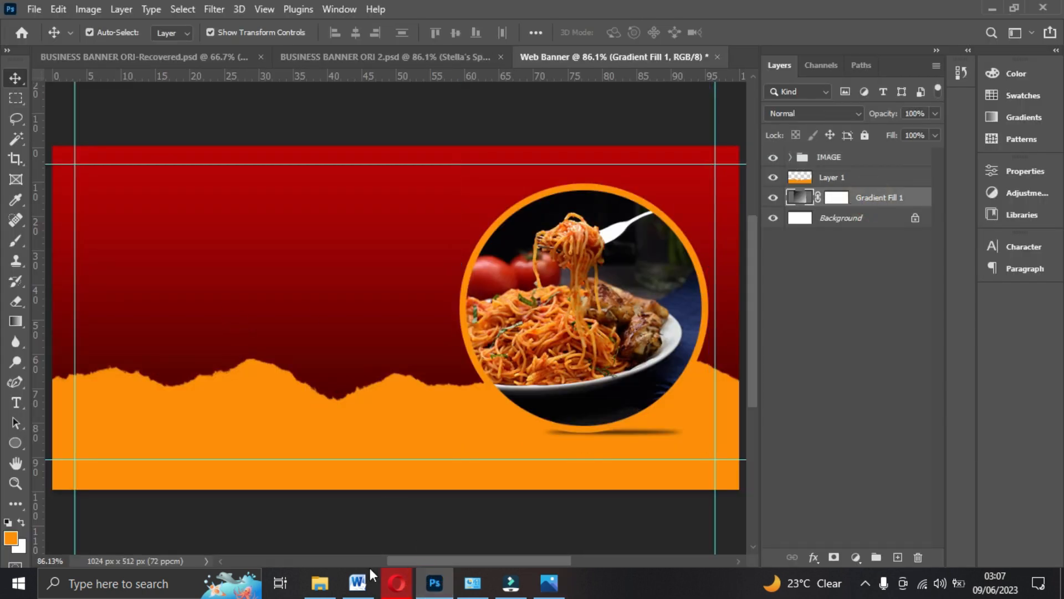
left_click(313, 589)
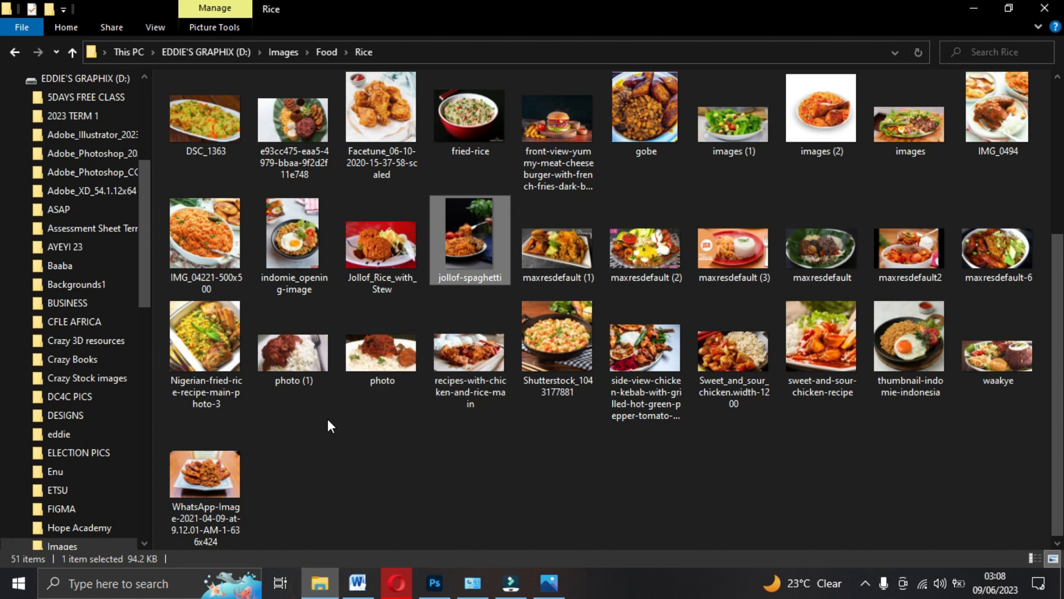
left_click(225, 347)
left_click_drag(214, 336, 333, 379)
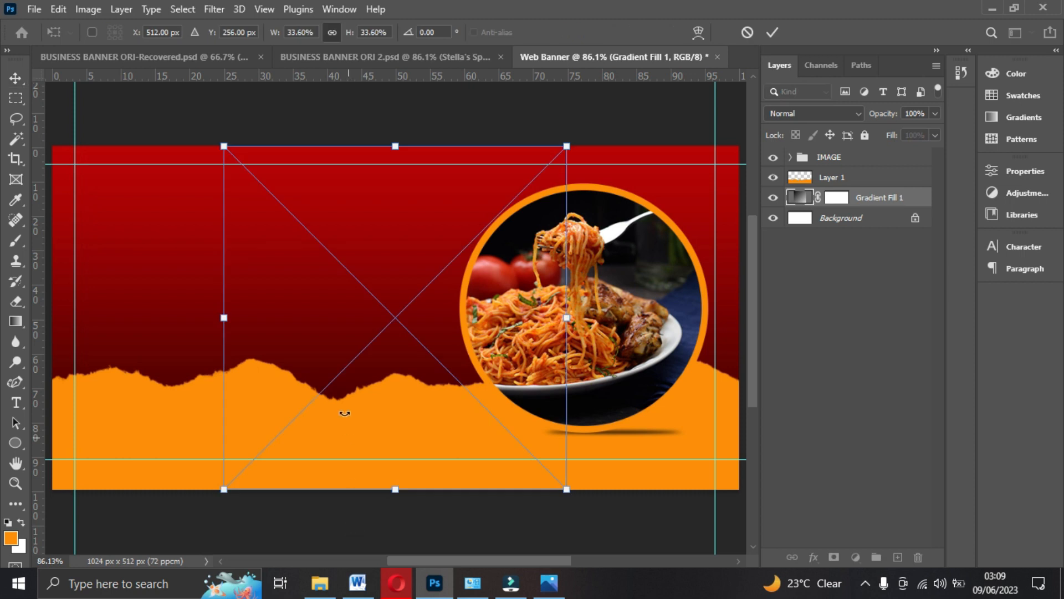
- Position the fried rice photo over the banner's left side, scale it to 28.95%, and apply the placement
left_click_drag(368, 322, 213, 300)
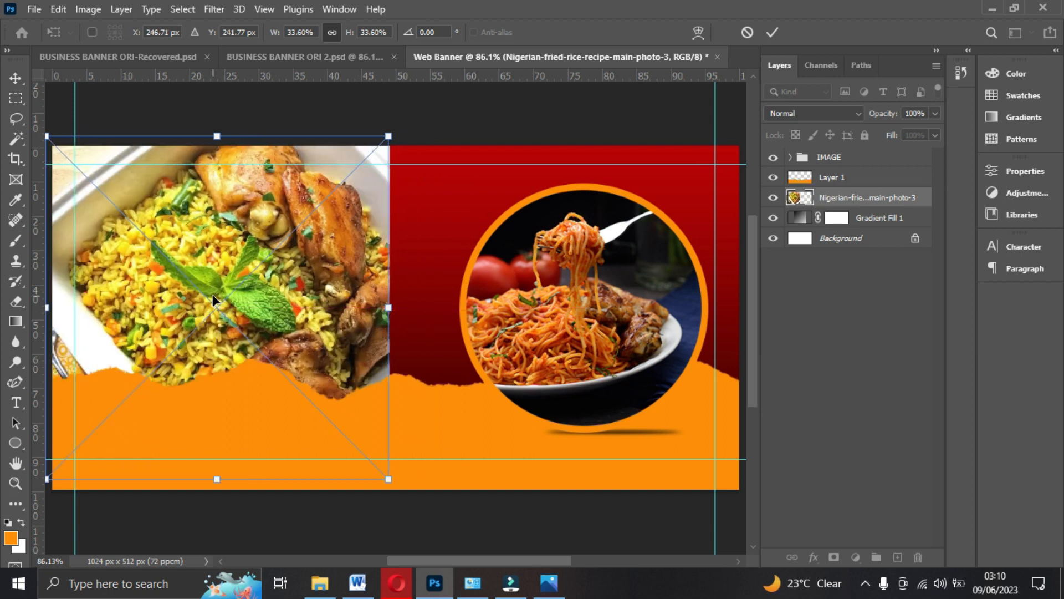
left_click_drag(388, 483, 359, 417)
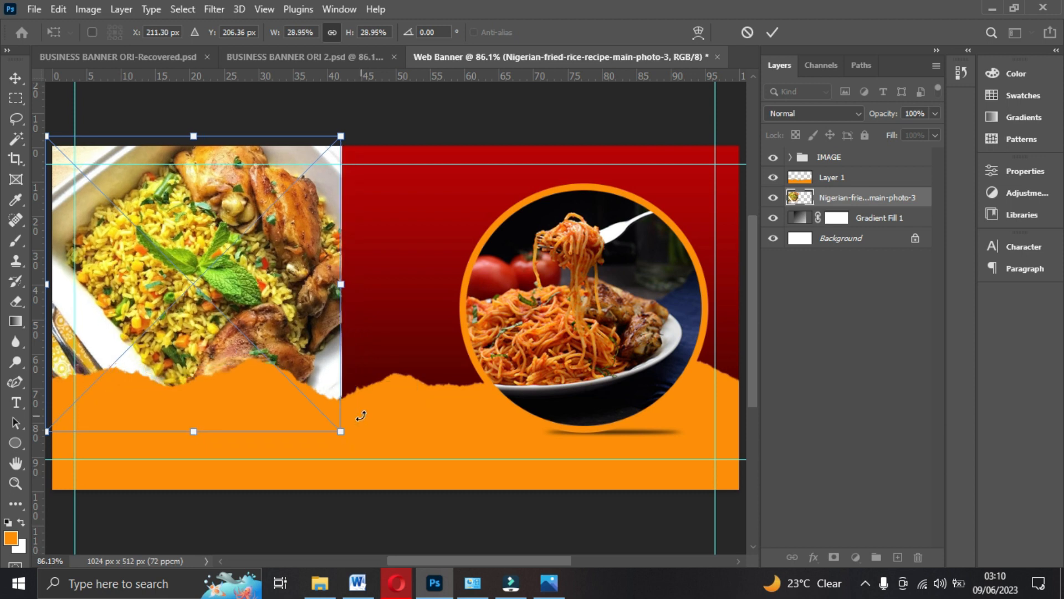
key("Return")
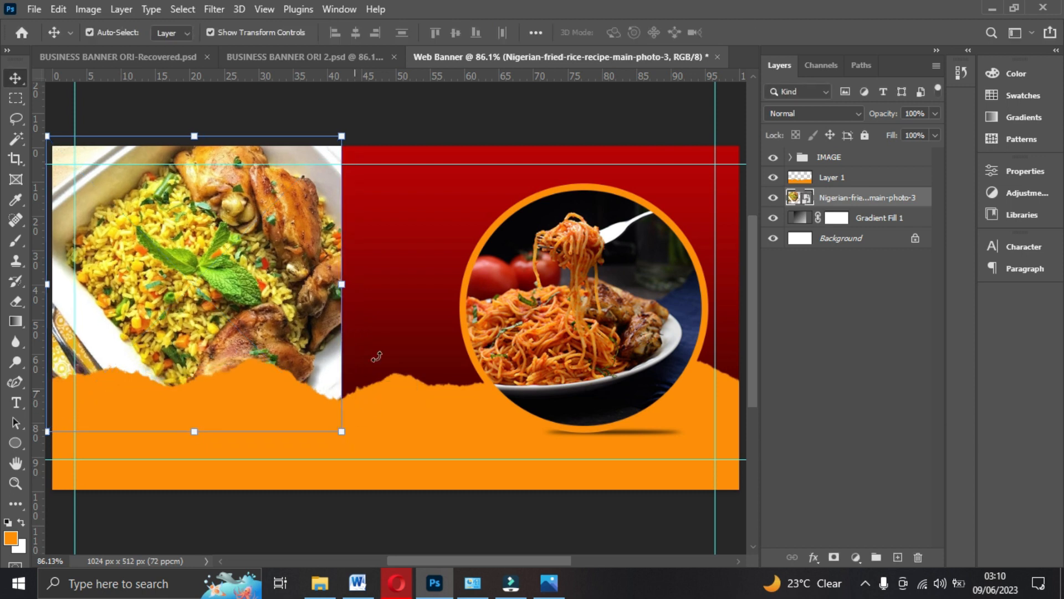
- Rasterize the fried rice photo and fade out its right side with a soft 700 px eraser
right_click(852, 200)
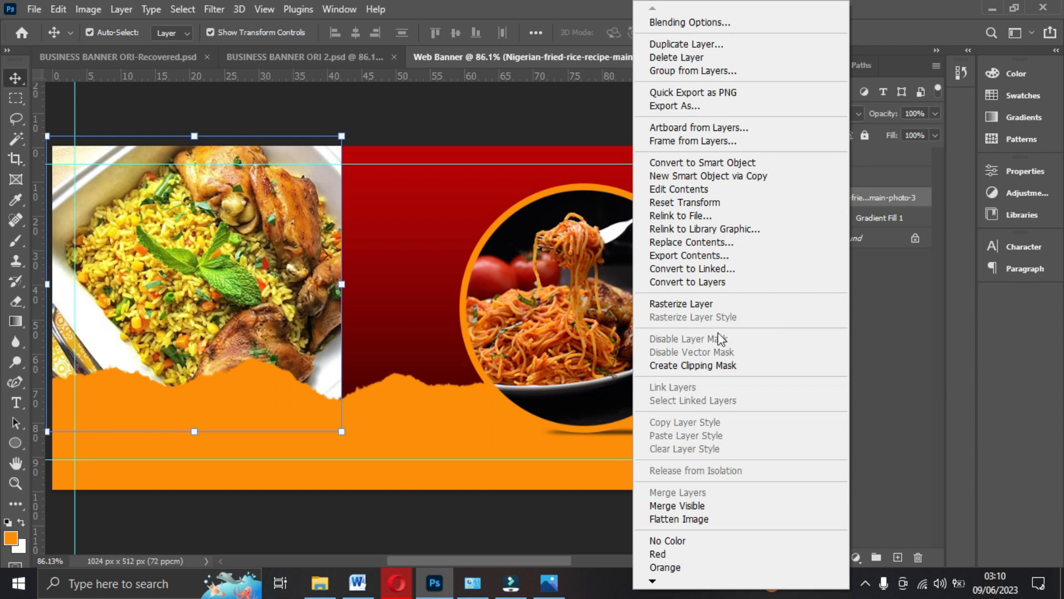
left_click(706, 306)
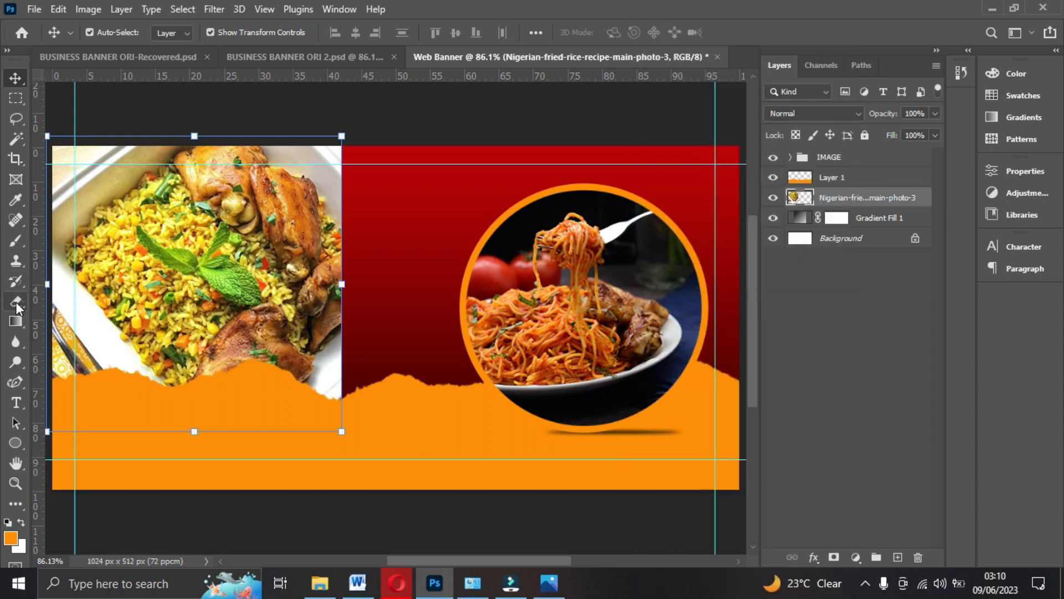
left_click(16, 301)
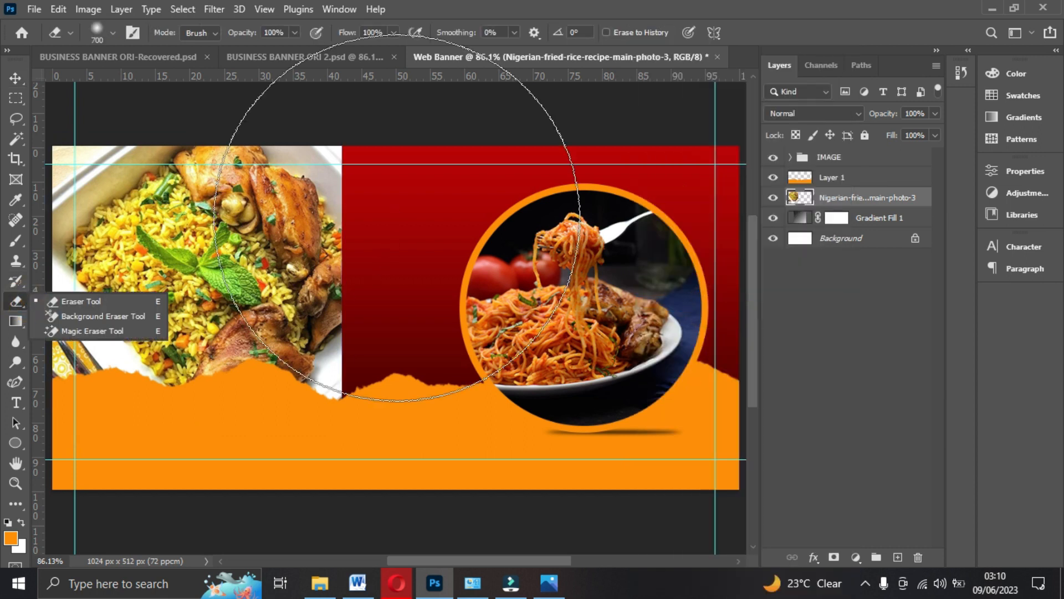
left_click(490, 188)
mouse_move(513, 183)
left_mouse_down()
mouse_move(528, 170)
mouse_move(463, 427)
mouse_move(392, 593)
mouse_move(433, 596)
mouse_move(463, 247)
mouse_move(464, 311)
left_mouse_up()
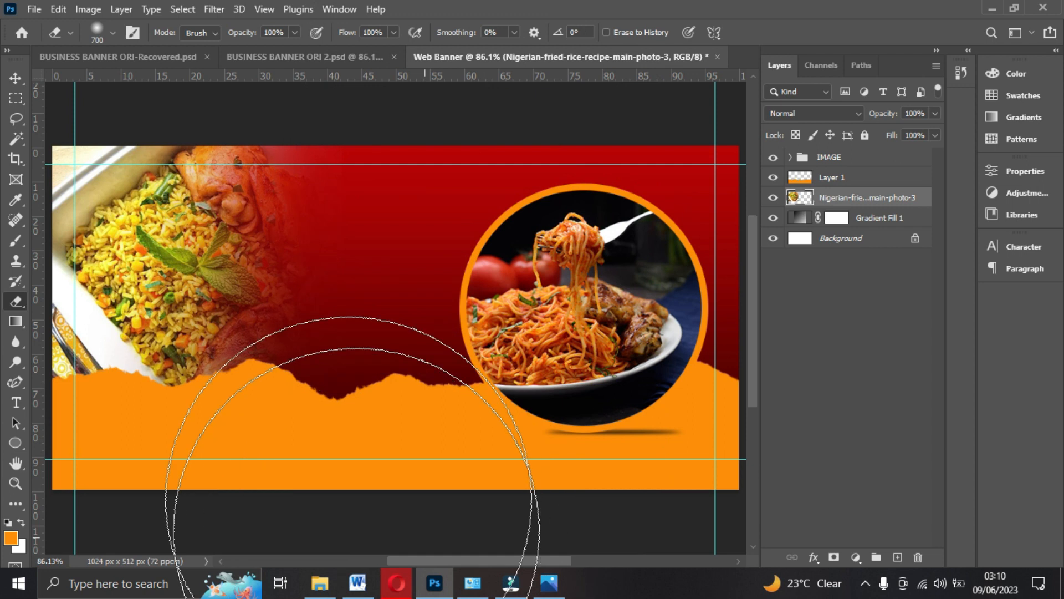
left_click(15, 77)
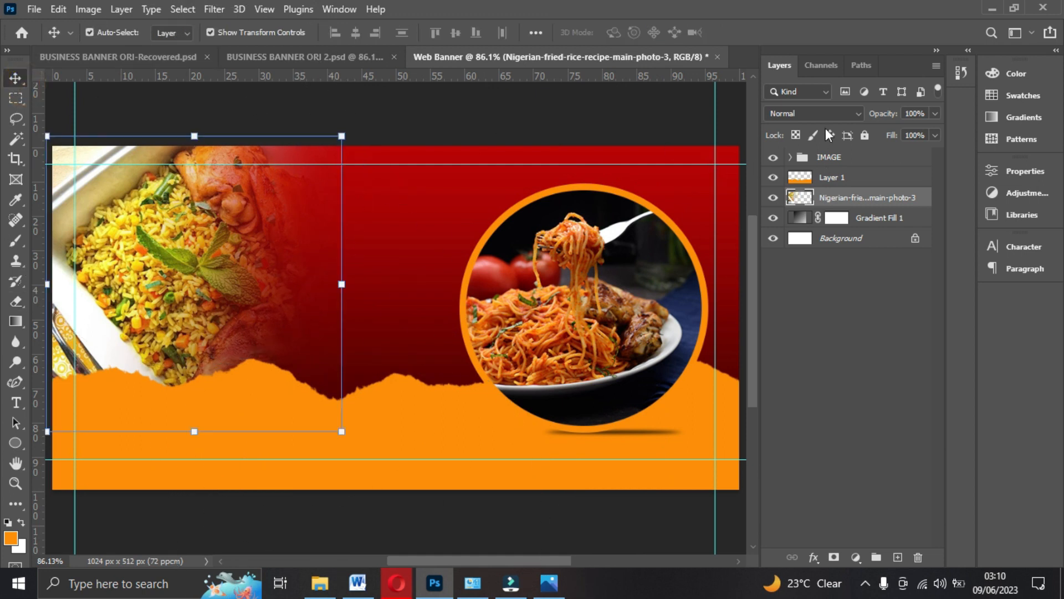
- Set the fried rice layer's blend mode to Multiply and deselect the layer
left_click(812, 113)
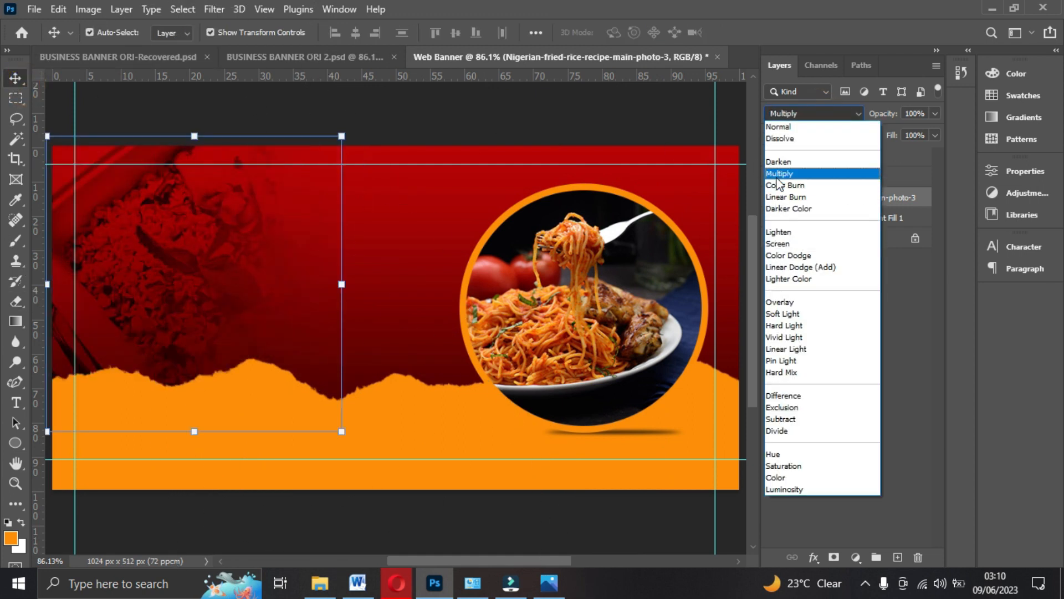
left_click(779, 176)
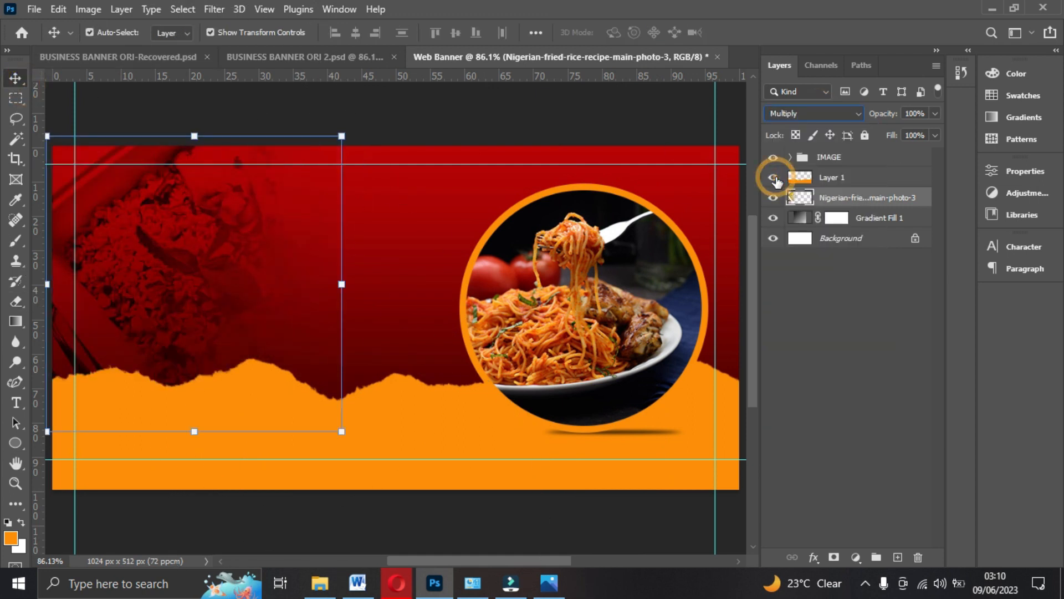
left_click(445, 120)
key("ctrl")
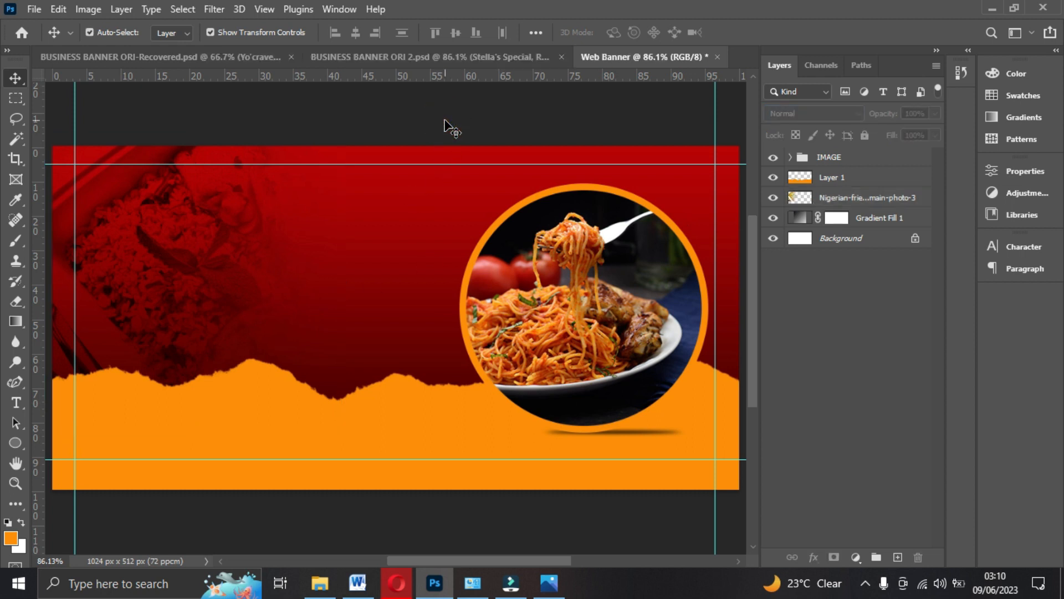
- Scale the fried rice photo to 96.83%, nudge it slightly upward past the banner's top edge, and apply the transform
left_click(115, 272)
left_click_drag(194, 136, 195, 142)
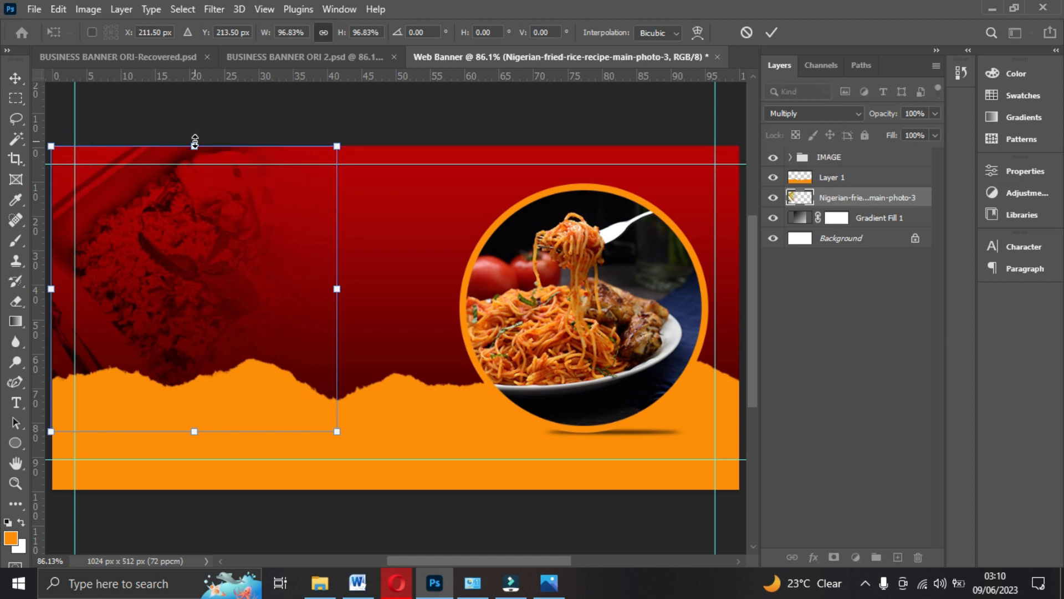
key("Up")
key("Up")
key("Up")
key("Up")
key("Up")
key("Up")
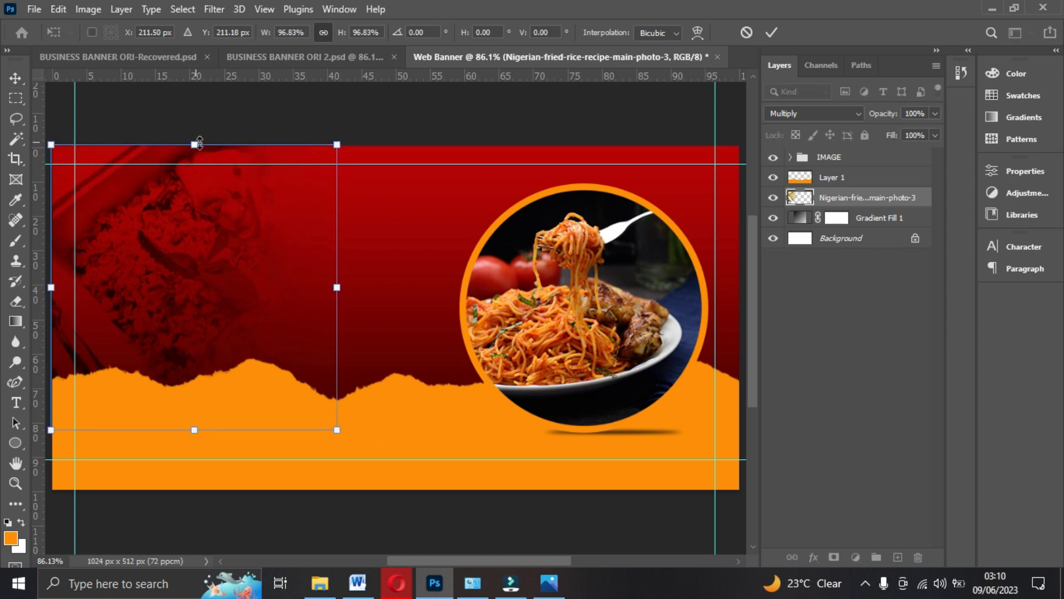
key("Return")
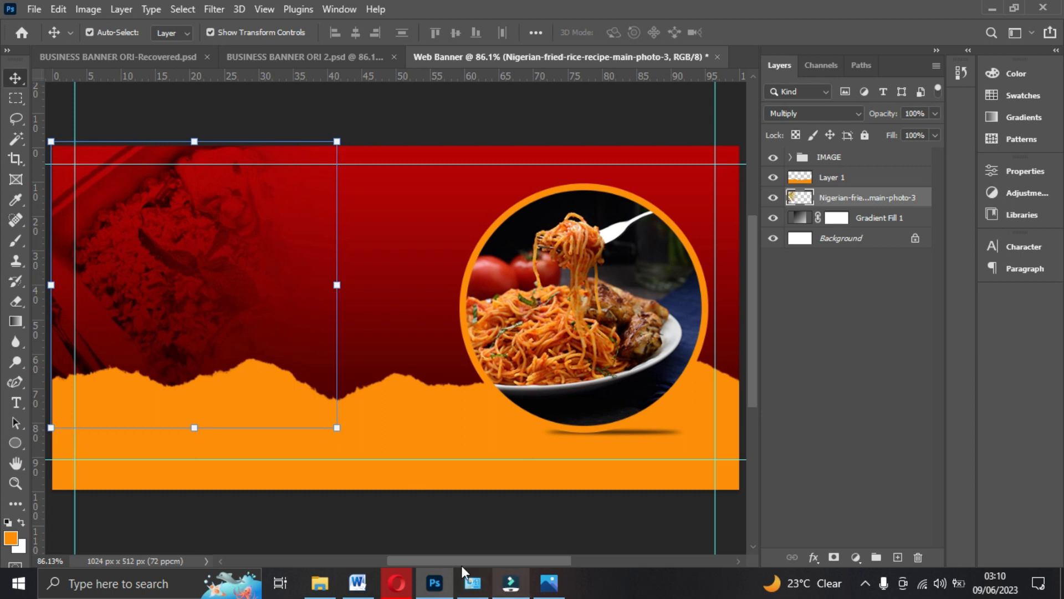
- Check the reference banner and place the download-removebg-preview brush-stroke image from the Vectors folder onto the banner
left_click(549, 582)
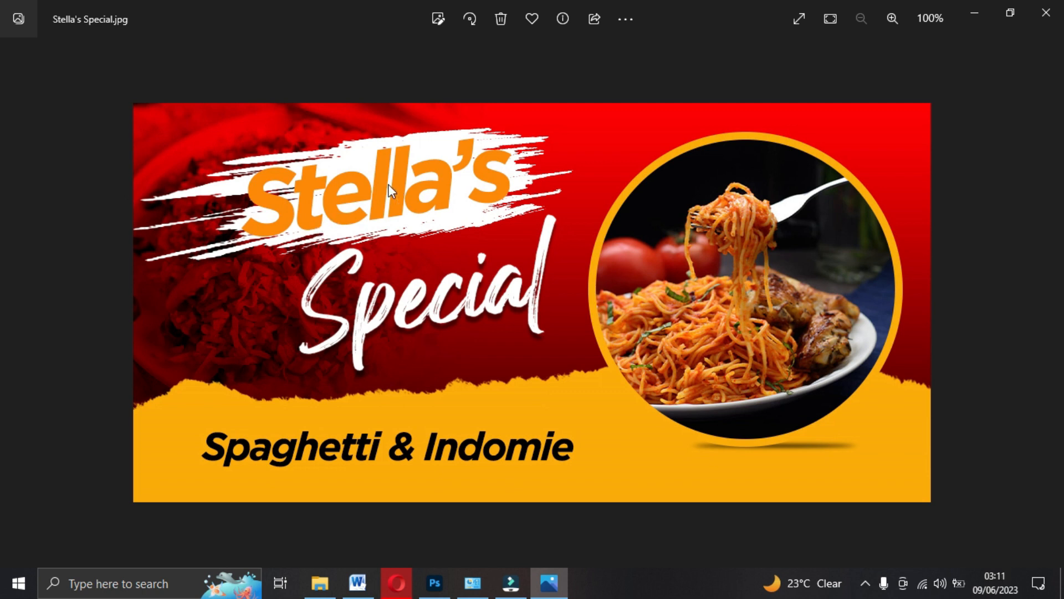
left_click(434, 580)
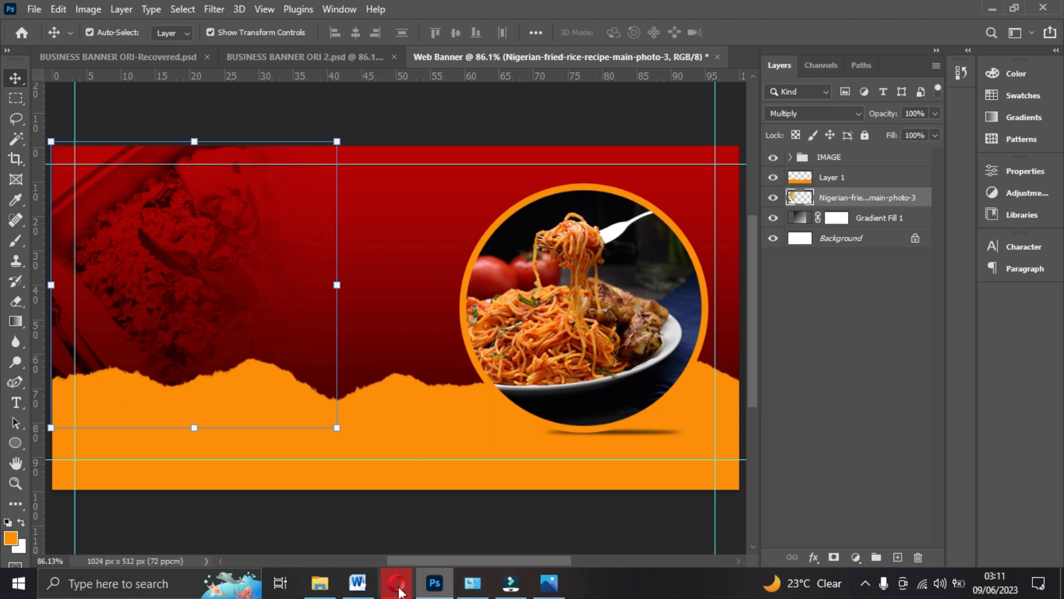
left_click(317, 585)
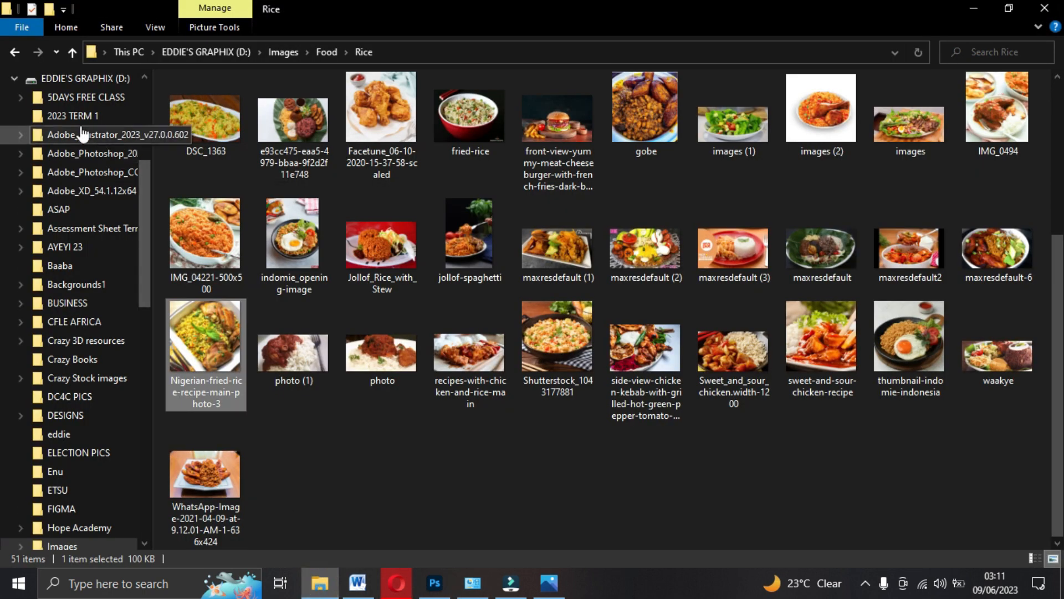
scroll(105, 431, "down", 7)
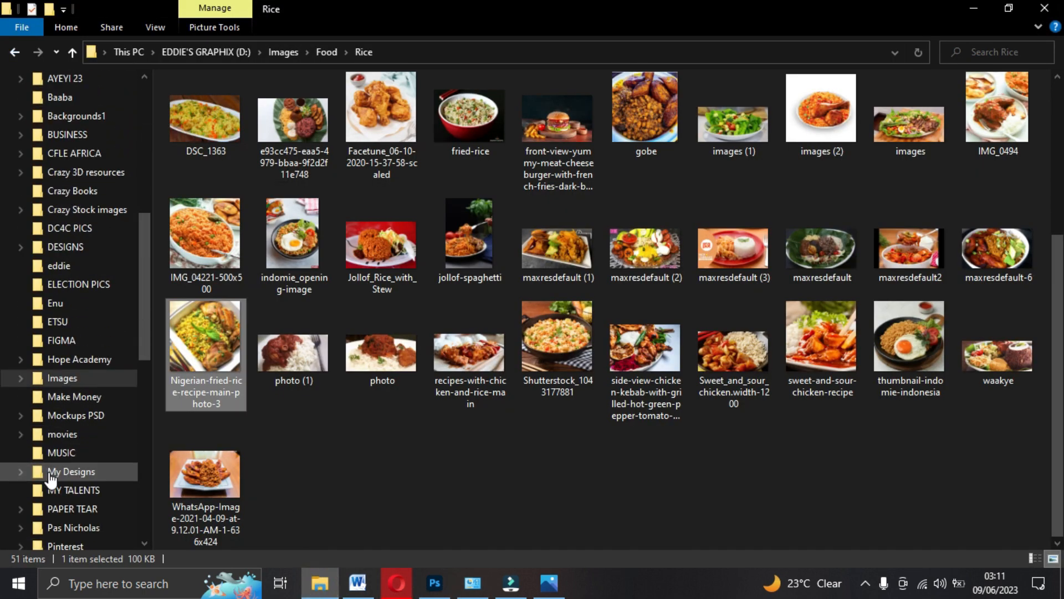
scroll(50, 487, "down", 6)
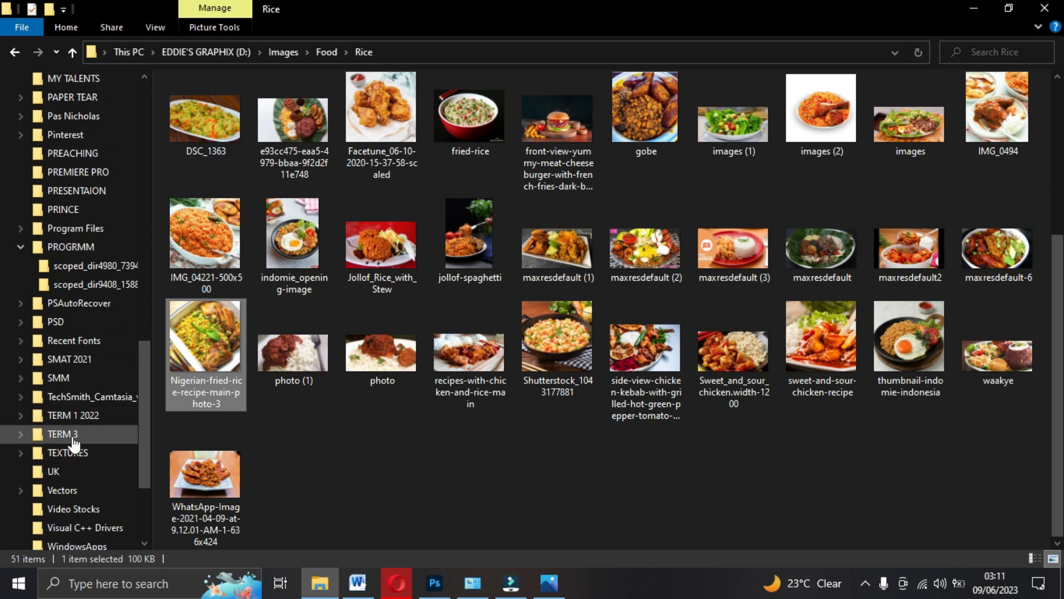
left_click(60, 321)
scroll(656, 447, "down", 10)
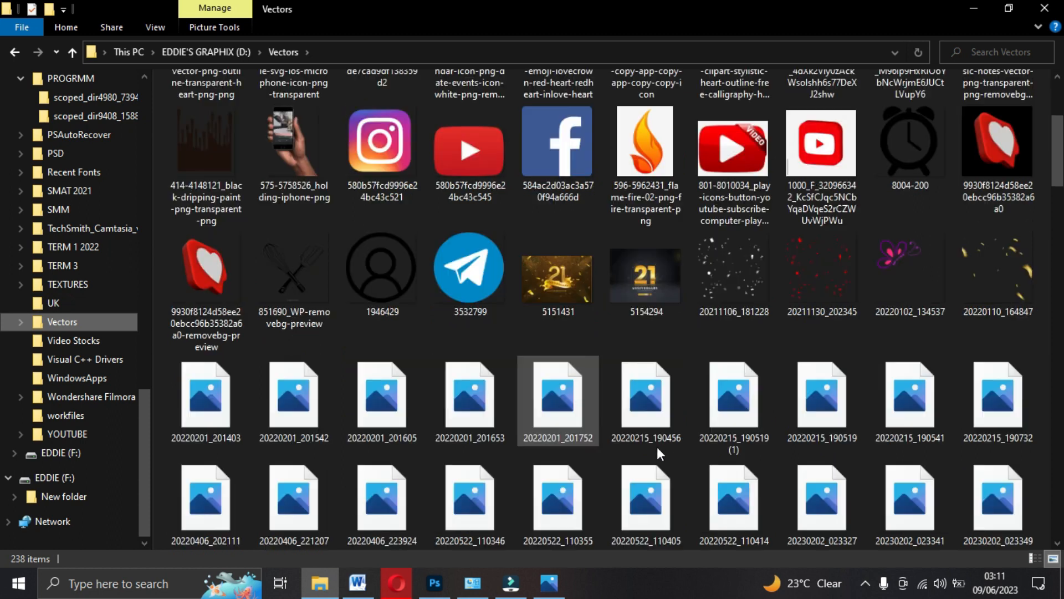
scroll(664, 449, "down", 7)
scroll(664, 449, "up", 8)
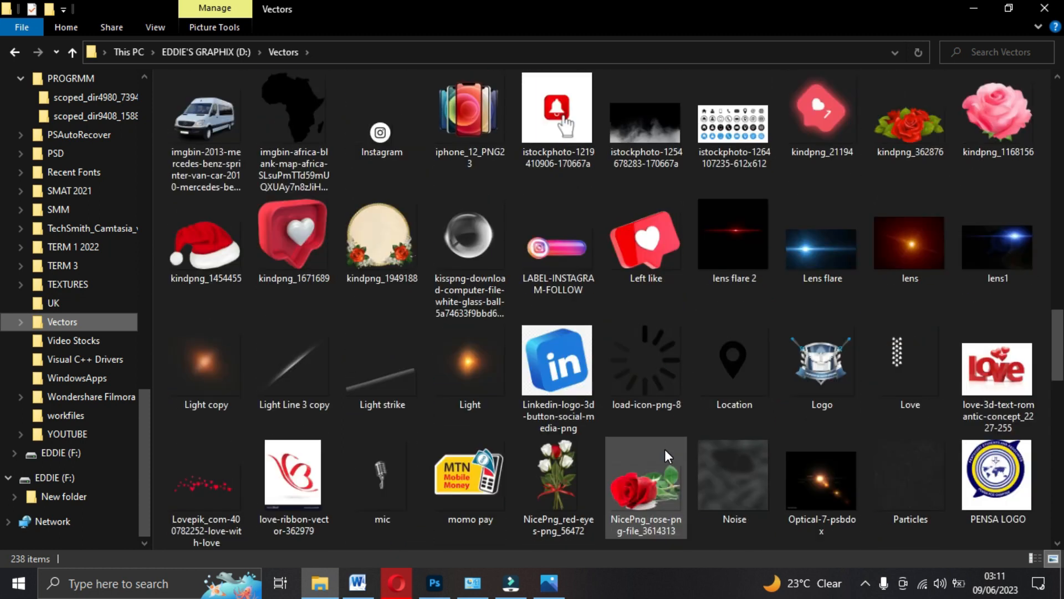
scroll(664, 451, "up", 3)
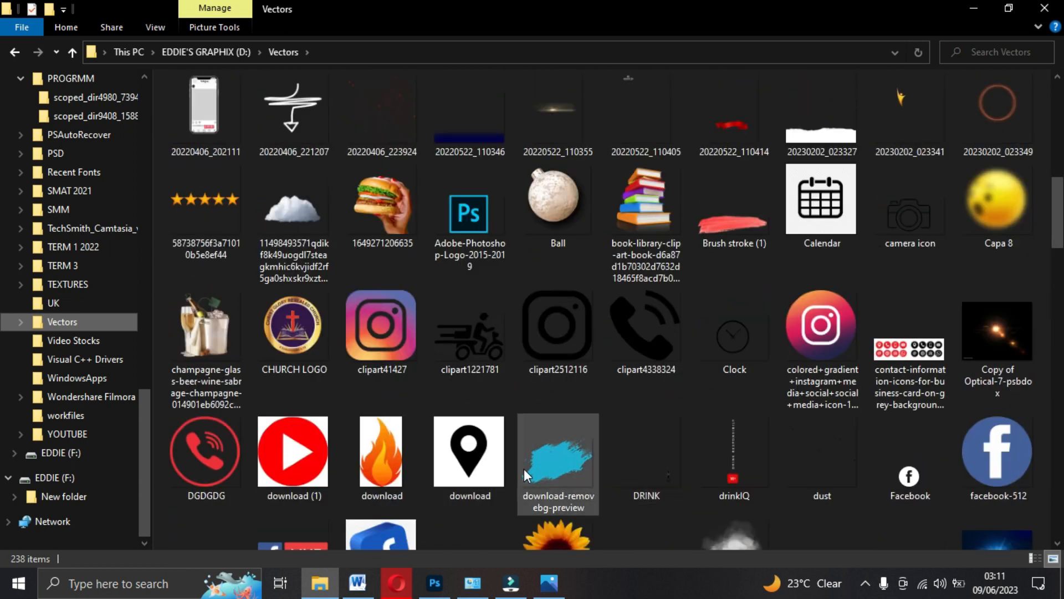
mouse_move(557, 472)
left_mouse_down()
mouse_move(440, 524)
mouse_move(435, 579)
mouse_move(248, 271)
left_mouse_up()
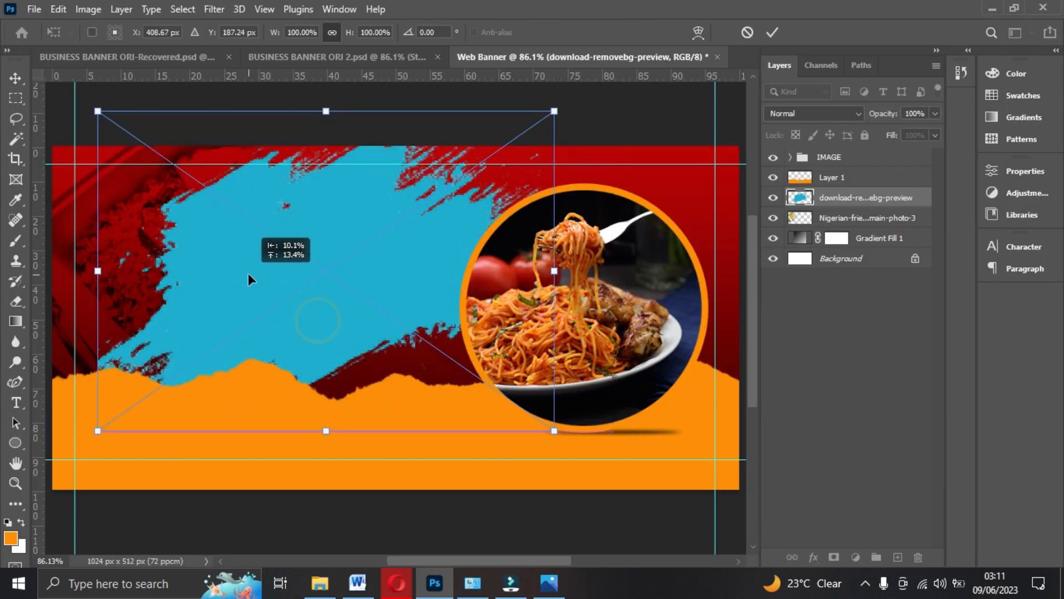
- Scale the brush stroke to 46.45%, rotate it 12.77°, and position it over the banner's upper left area
mouse_move(516, 413)
left_mouse_down()
mouse_move(416, 333)
mouse_move(349, 307)
left_mouse_up()
left_click_drag(99, 109, 169, 161)
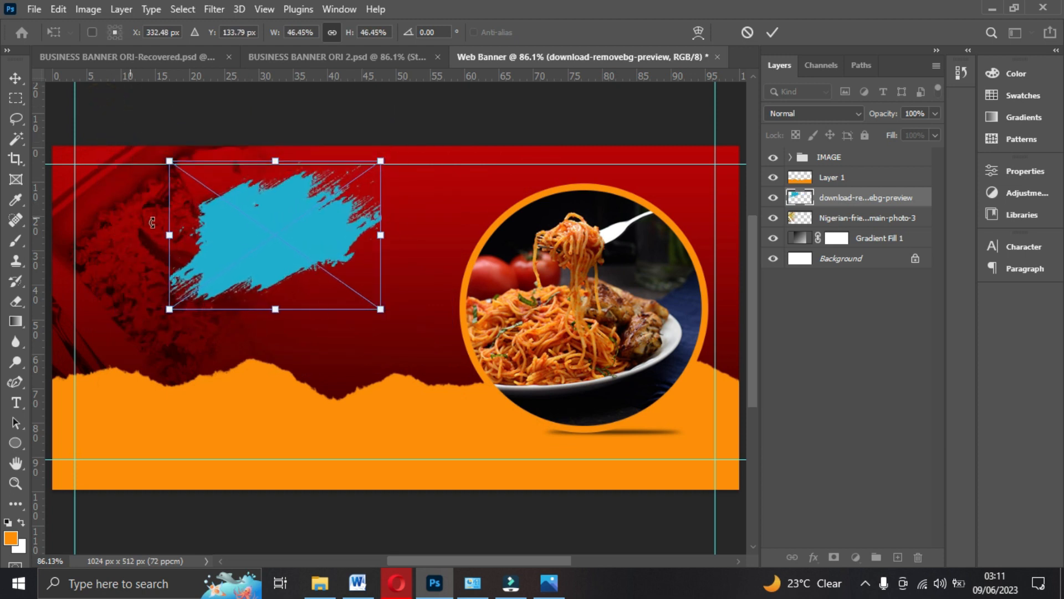
left_click_drag(399, 322, 387, 360)
left_click_drag(314, 267, 289, 272)
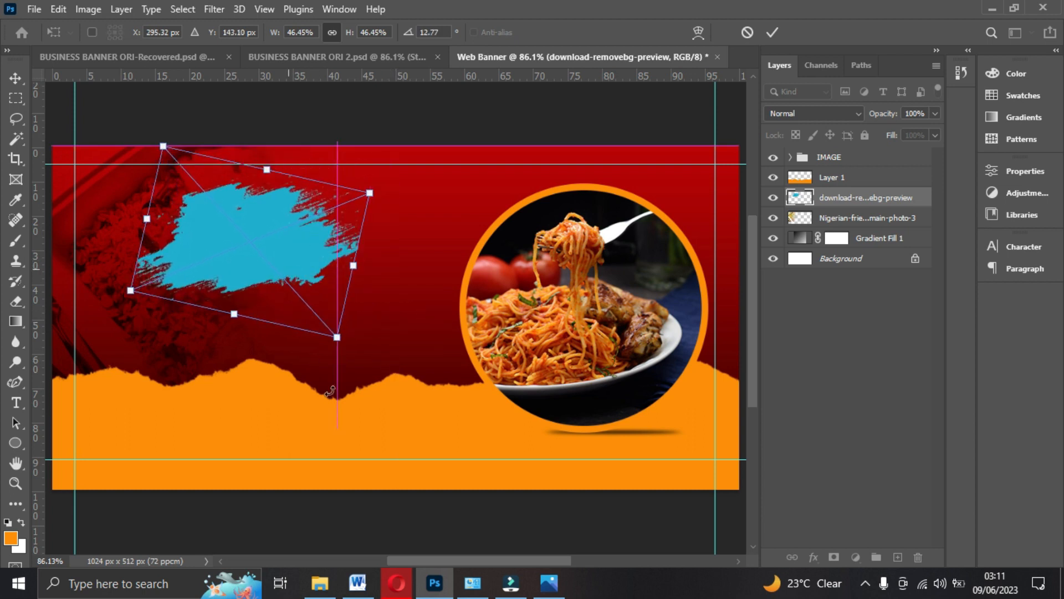
left_click(556, 588)
left_click(552, 580)
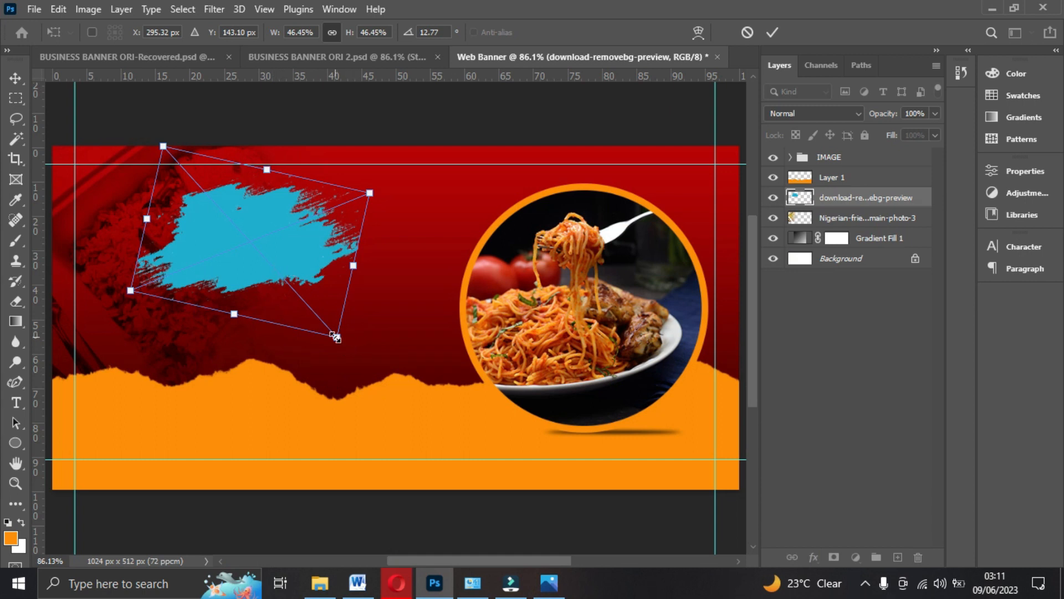
- Distort the brush stroke into a wider, flatter slanted shape and apply the placement
mouse_move(336, 344)
left_mouse_down()
mouse_move(318, 306)
mouse_move(322, 321)
mouse_move(335, 295)
mouse_move(372, 281)
left_mouse_up()
left_click_drag(251, 287, 210, 294)
double_click(254, 233)
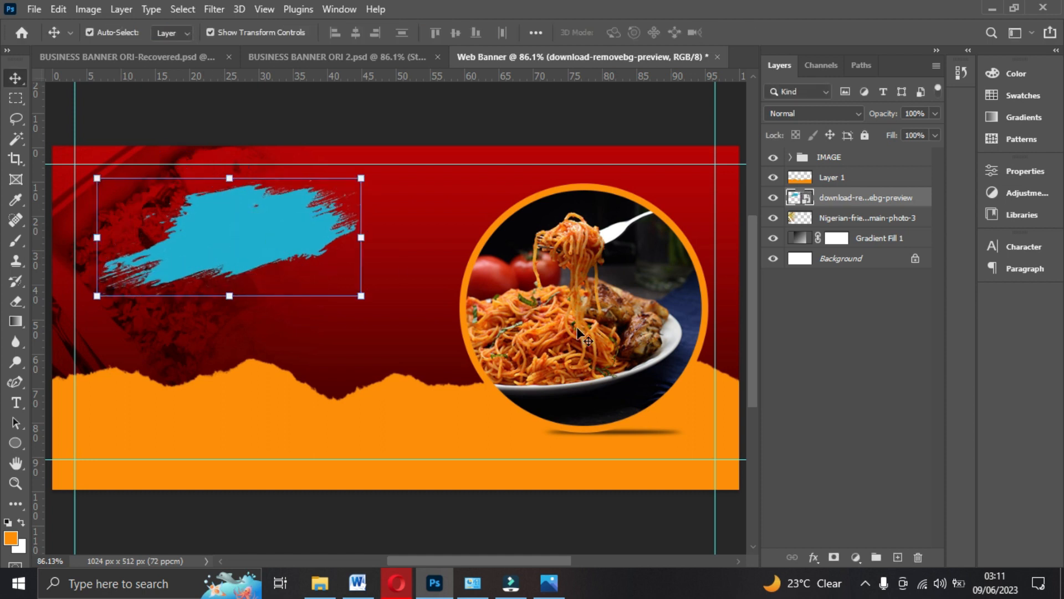
- Recolour the brush stroke white with a Color Overlay layer effect
left_click(814, 557)
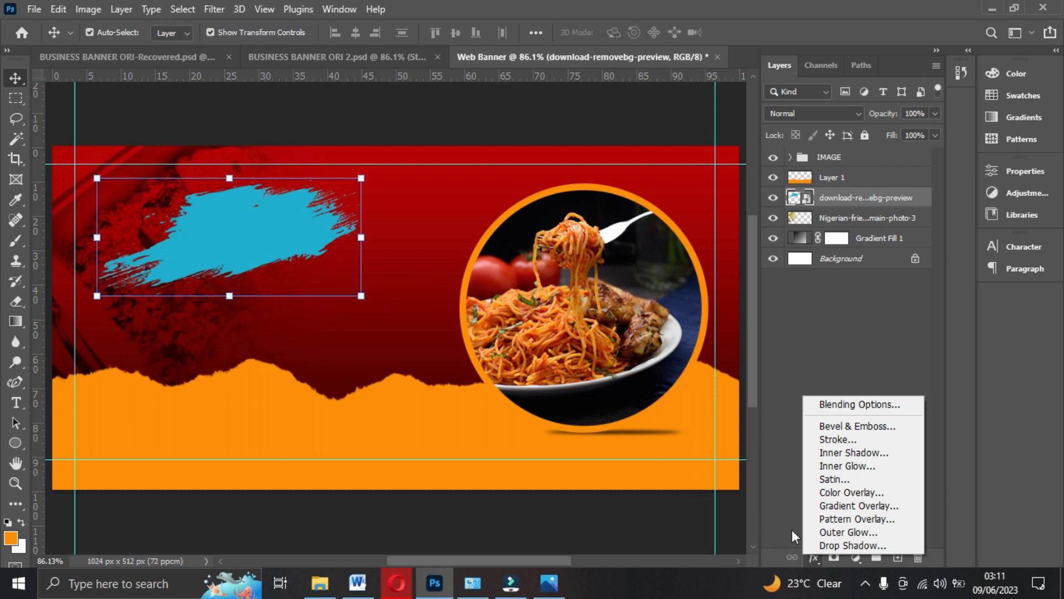
left_click(836, 493)
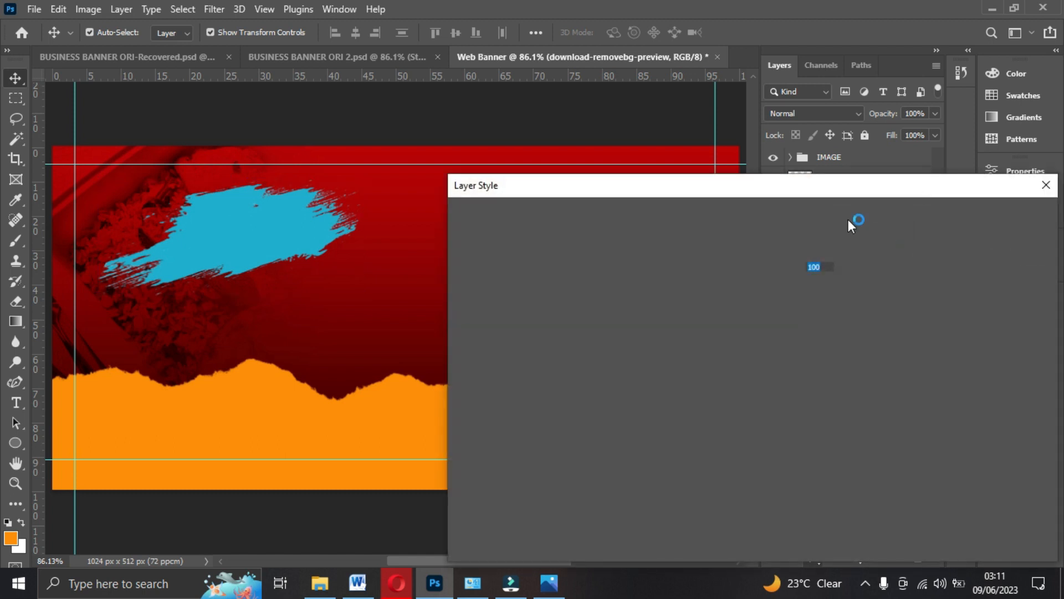
left_click(953, 219)
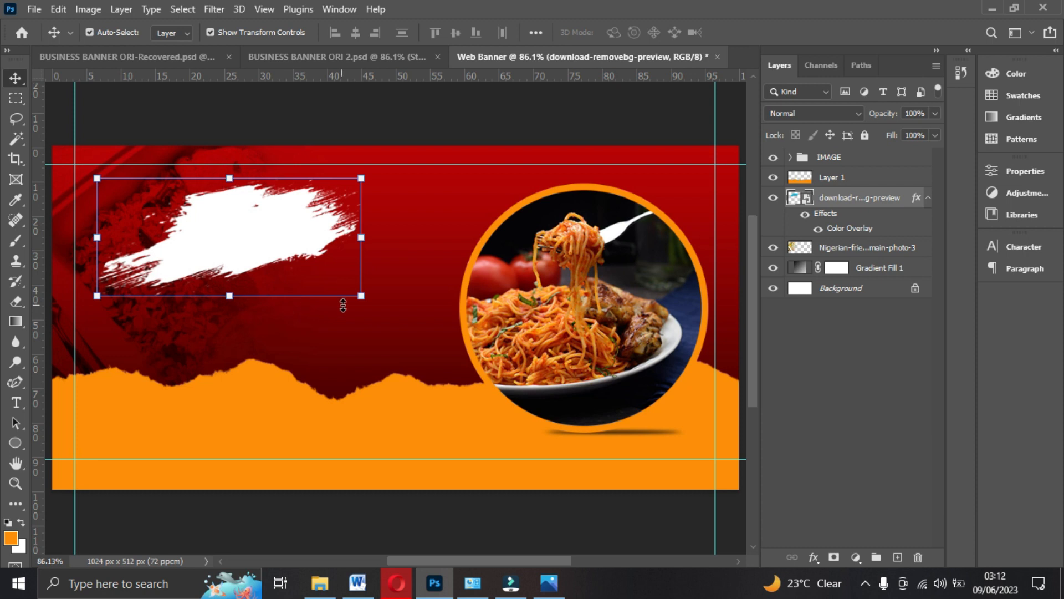
- Distort the white brush stroke's corners to refine its slant and thickness, applying the transform
mouse_move(362, 297)
left_mouse_down()
mouse_move(331, 285)
mouse_move(322, 264)
left_mouse_up()
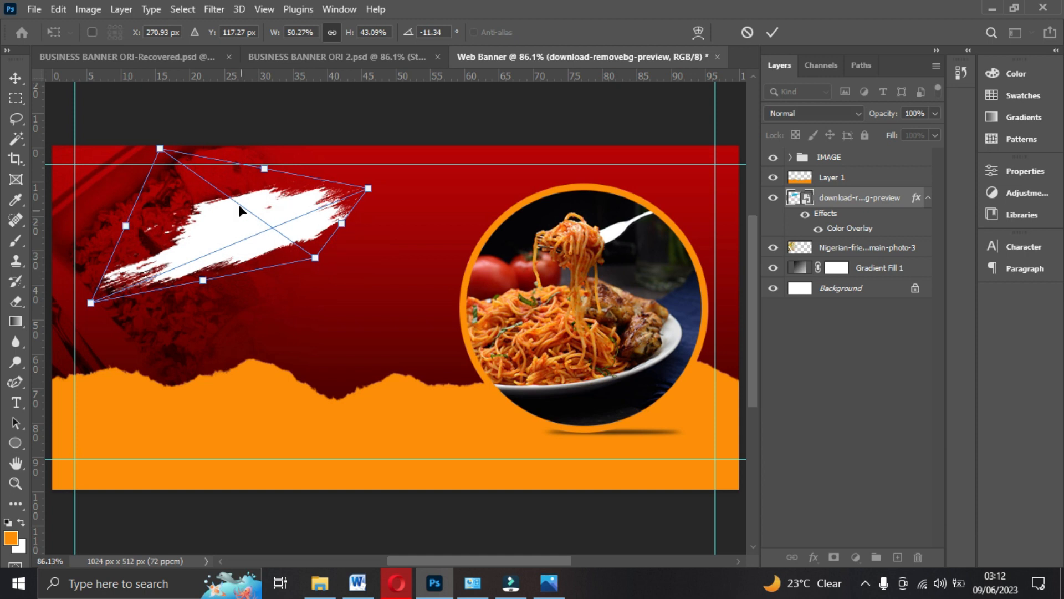
left_click_drag(164, 150, 167, 162)
double_click(247, 236)
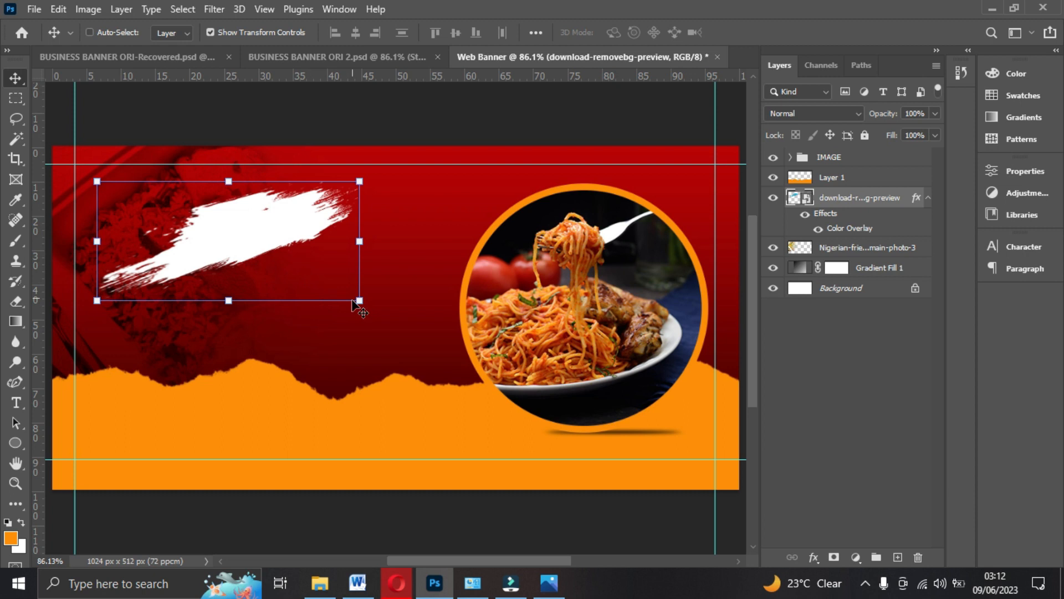
mouse_move(357, 308)
left_mouse_down()
mouse_move(368, 302)
mouse_move(321, 281)
left_mouse_up()
double_click(284, 238)
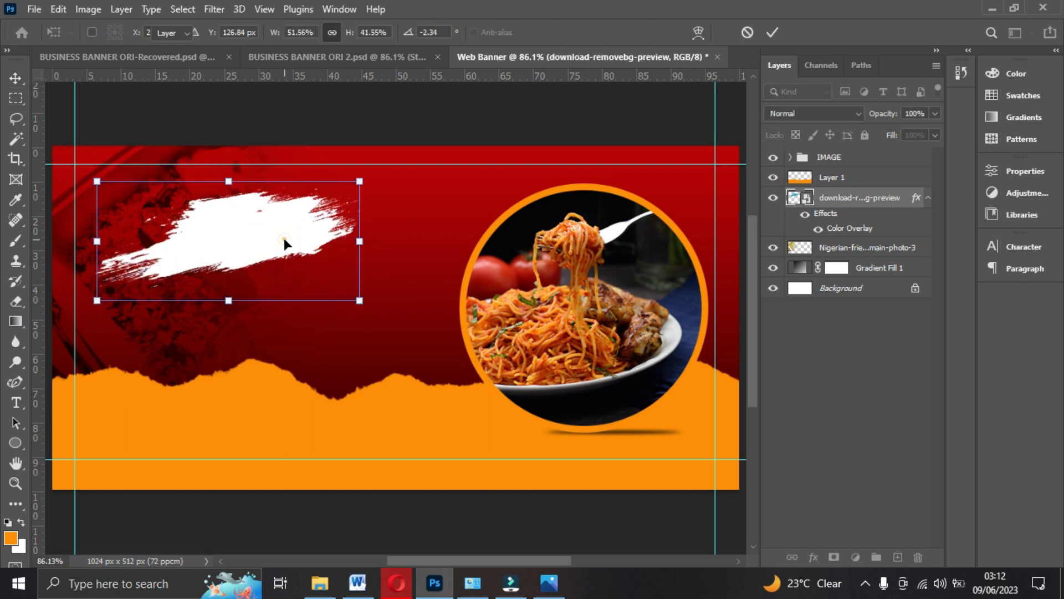
- Add the text "Stella's" in orange Gotham Bold Italic at 19.9 pt over the white brush stroke, matching the reference wording
left_click(16, 403)
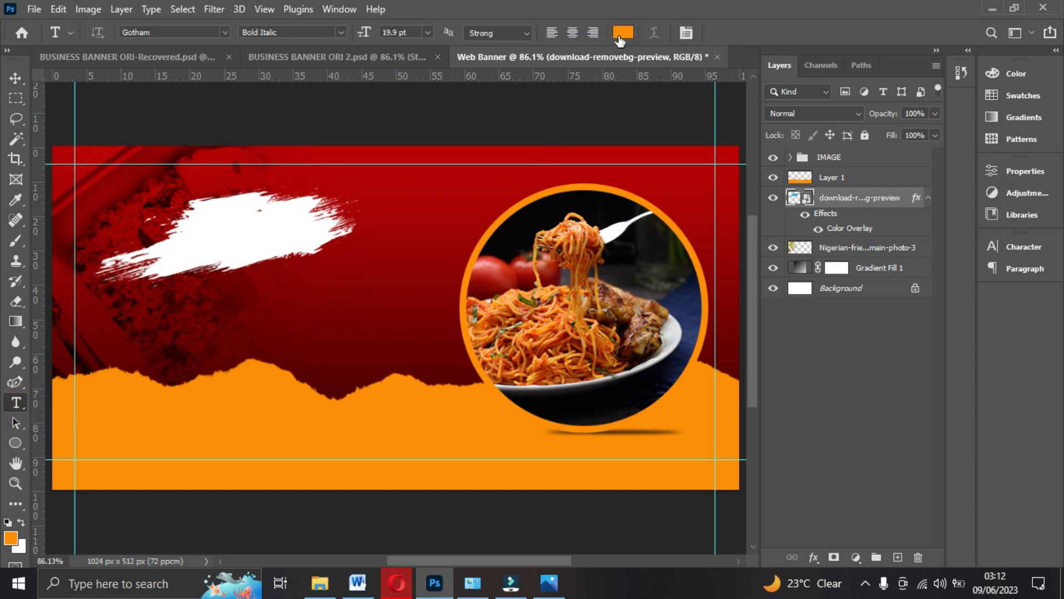
left_click(1024, 247)
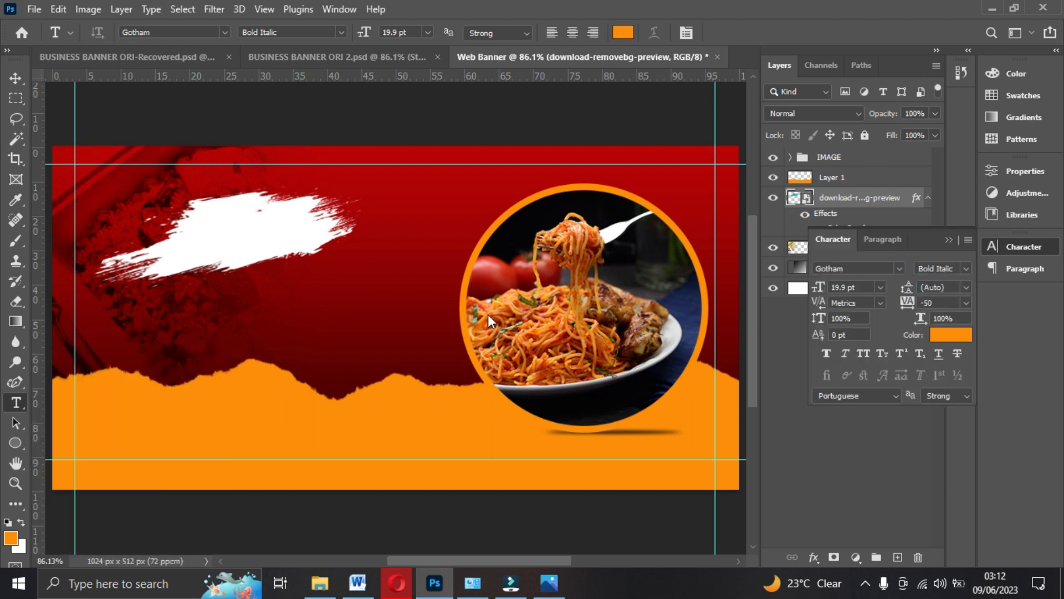
left_click(549, 583)
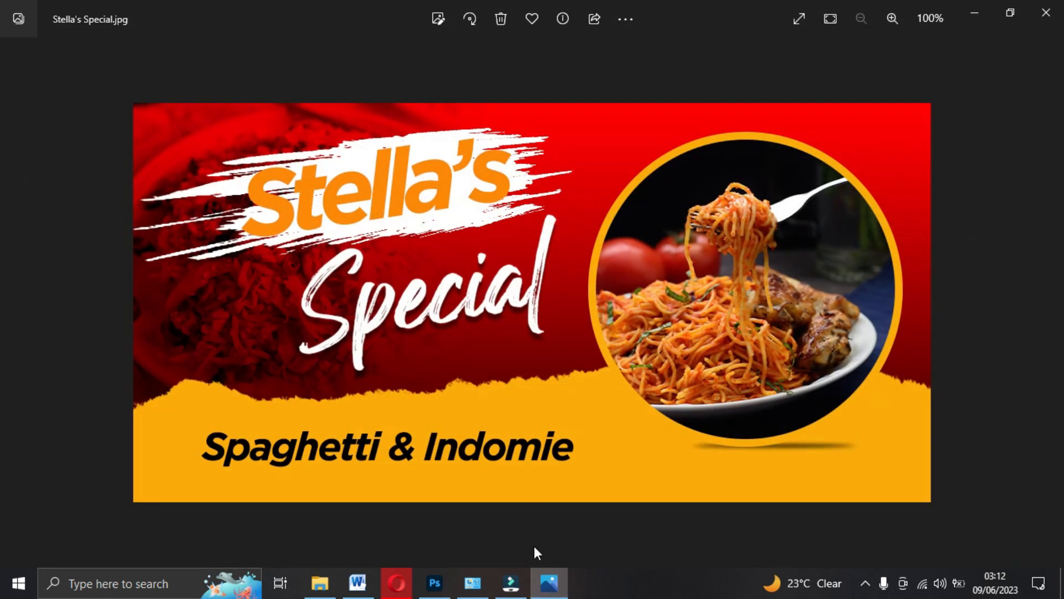
left_click(548, 583)
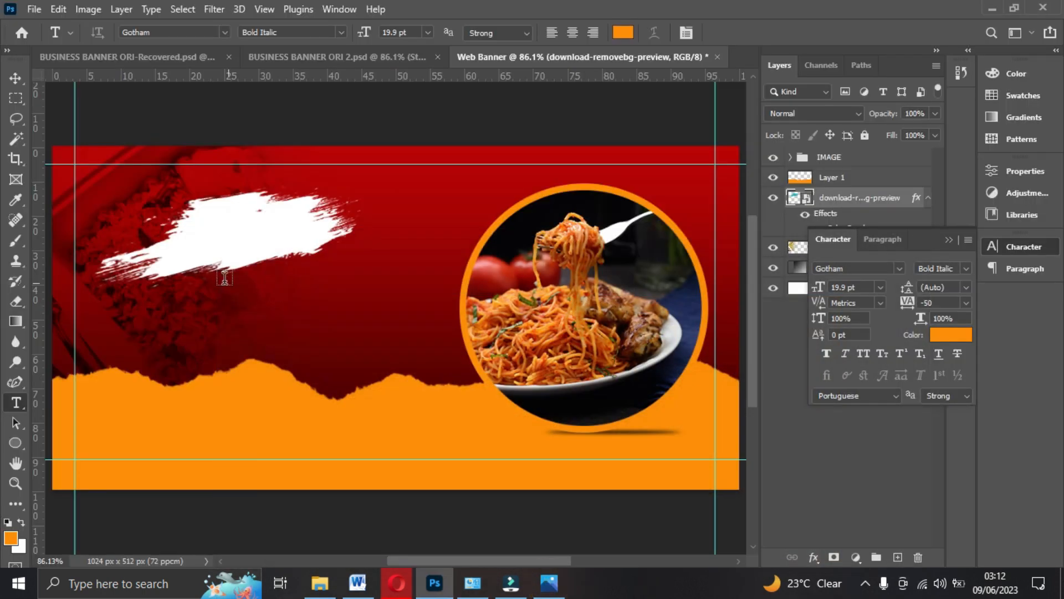
left_click(205, 251)
type("Stea")
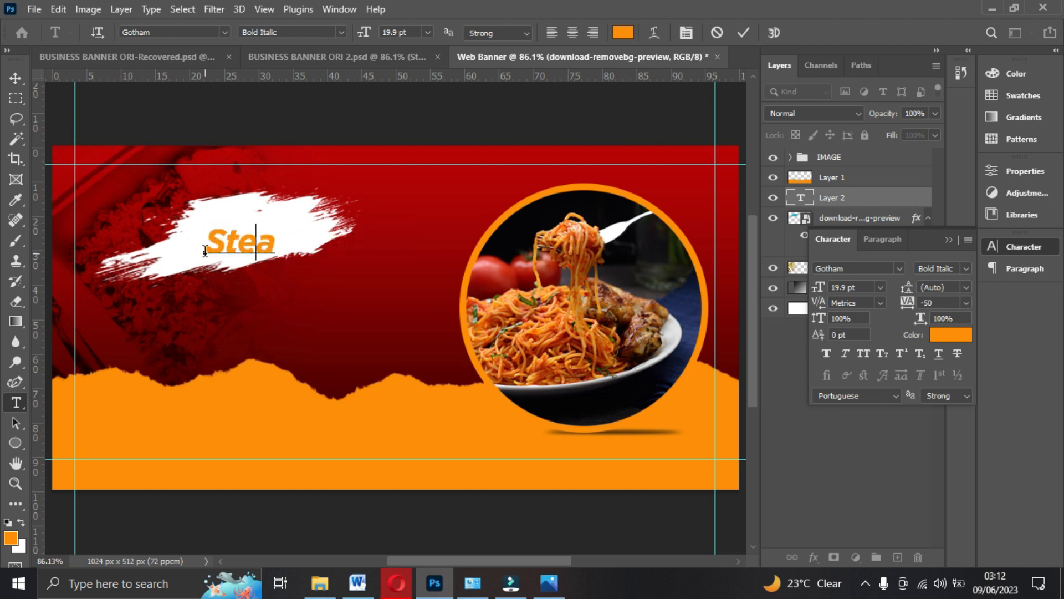
key("BackSpace")
key("BackSpace")
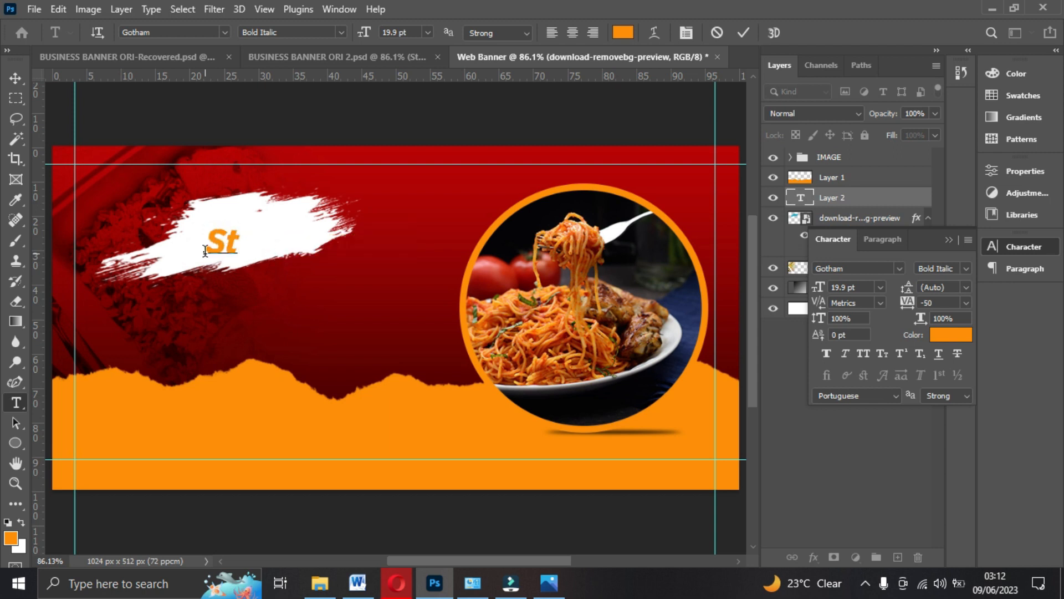
left_click(544, 587)
left_click(547, 582)
type("ll")
key("BackSpace")
key("BackSpace")
type("el")
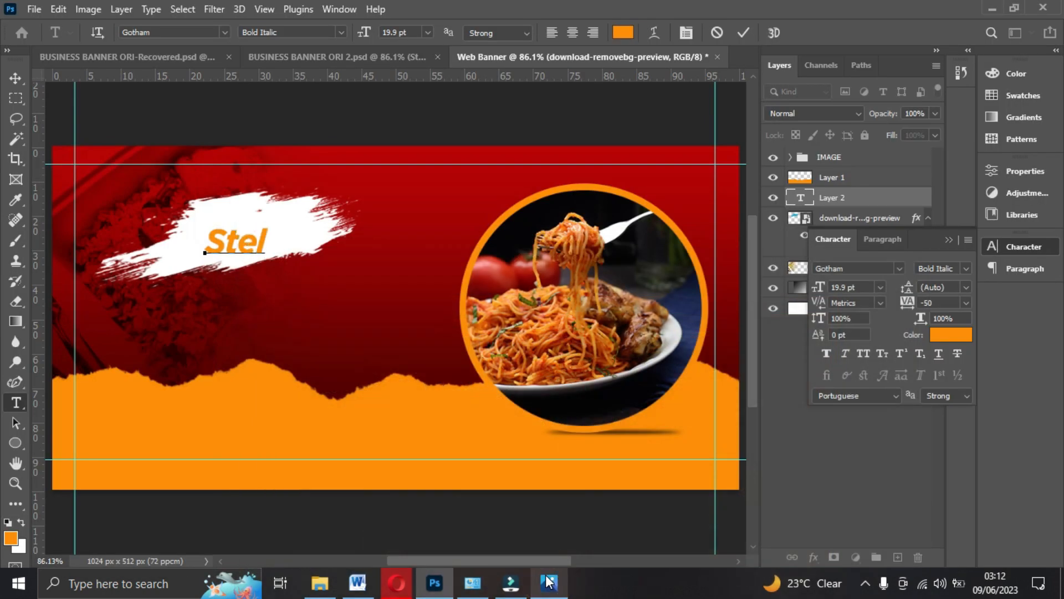
type("la")
type("'s")
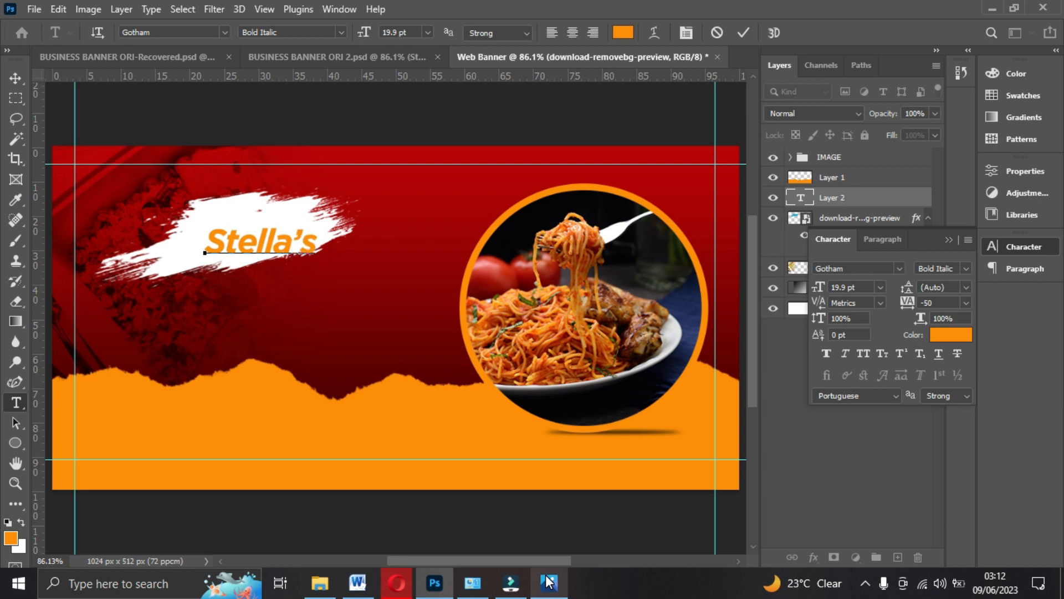
left_click(743, 33)
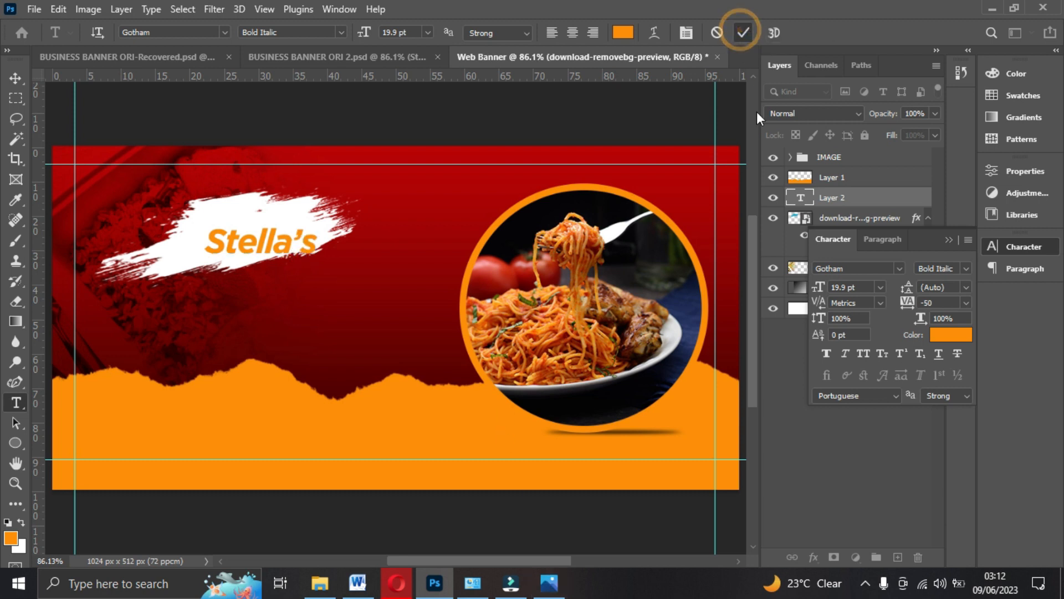
- Set the "Stella's" text to Bold at 39 pt and move it to overlap the brush stroke
left_click(966, 269)
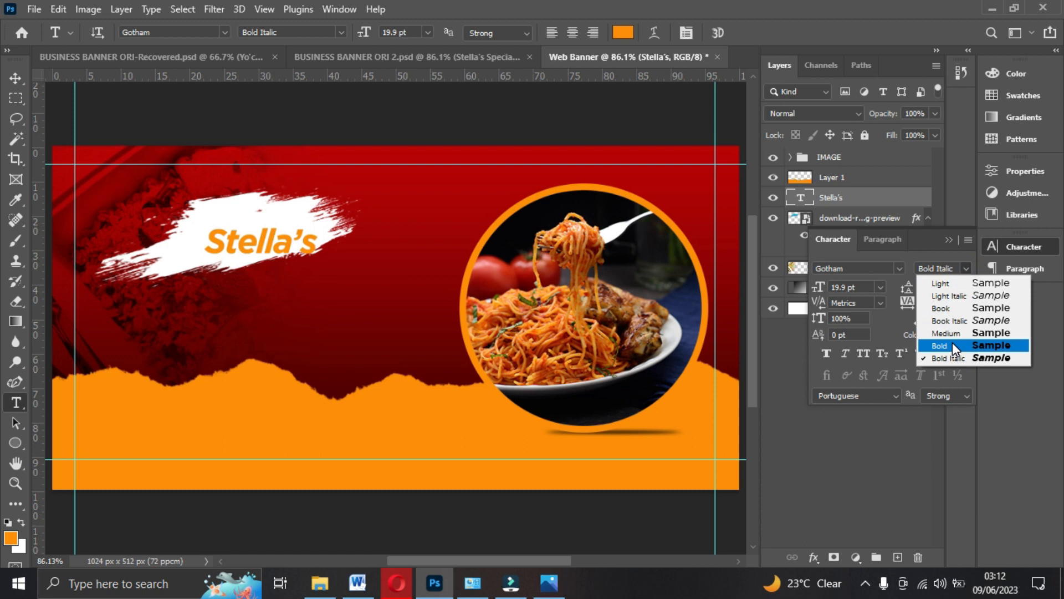
left_click(949, 345)
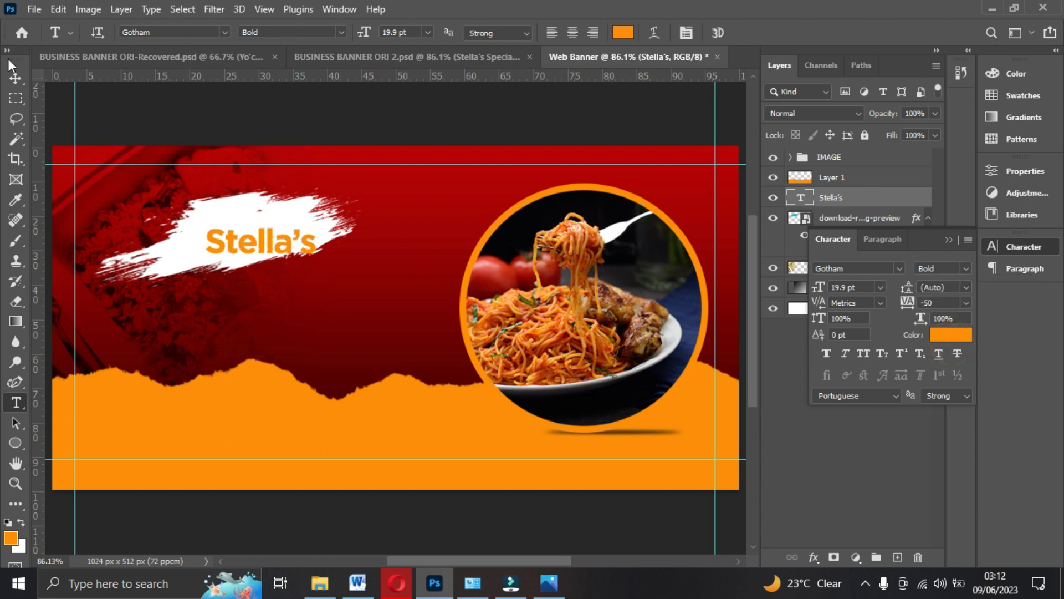
left_click(15, 77)
left_click(541, 589)
left_click(541, 590)
left_click_drag(826, 295, 841, 285)
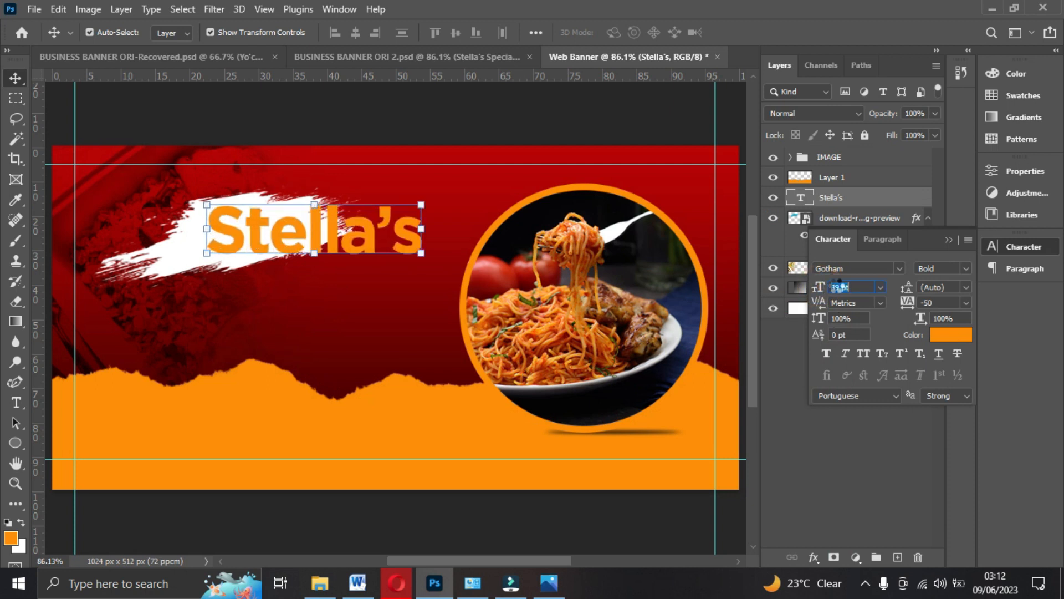
left_click_drag(383, 240, 284, 242)
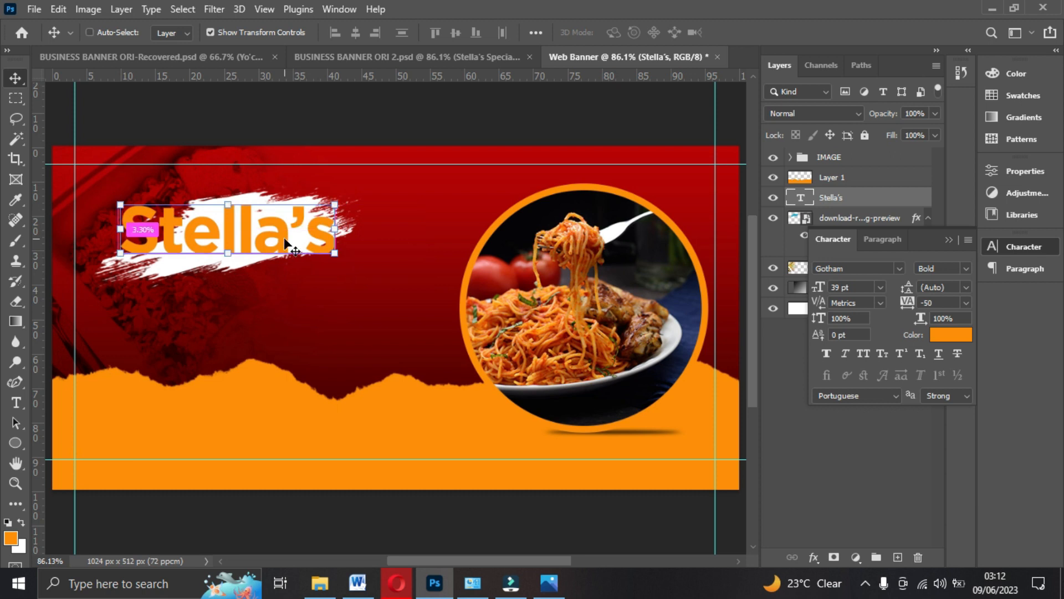
- Duplicate the "Stella's" text, place the copy below it, and change its wording to "Special"
key("ctrl+j")
left_click_drag(284, 238, 297, 329)
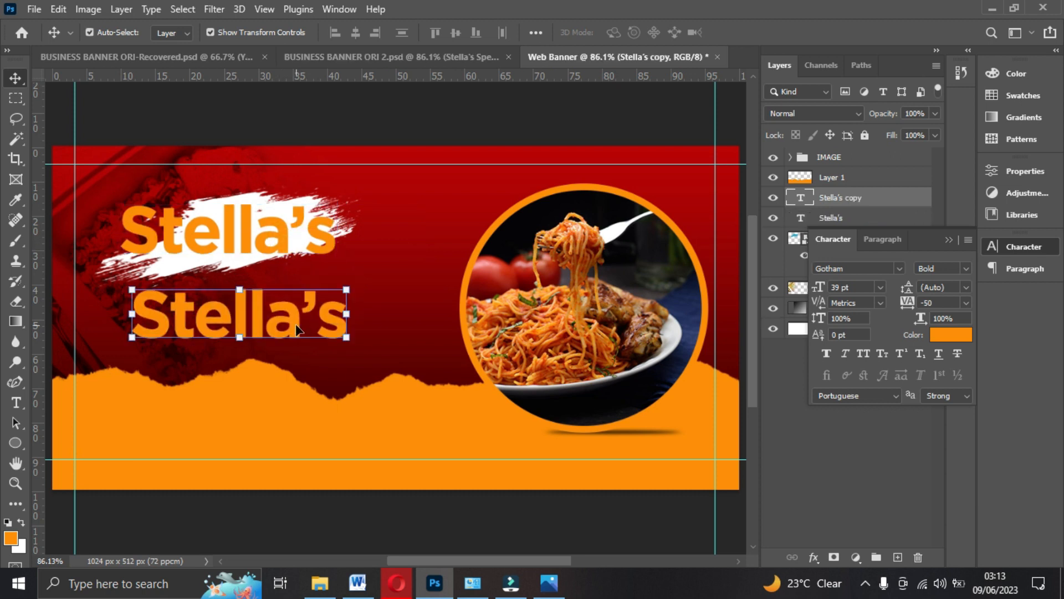
left_click(549, 583)
left_click(548, 589)
double_click(289, 313)
type("Special")
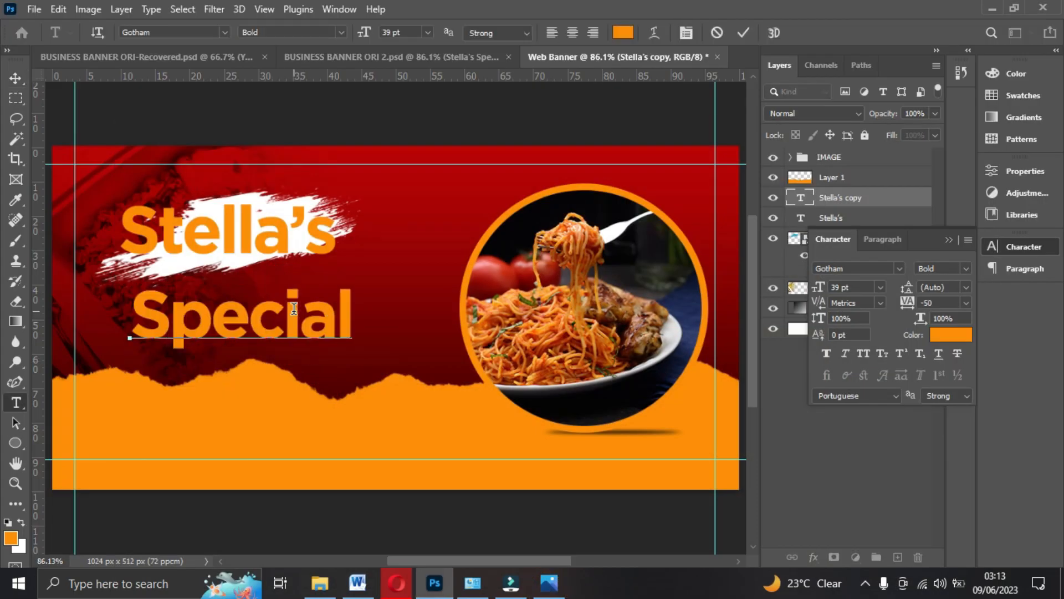
left_click(739, 34)
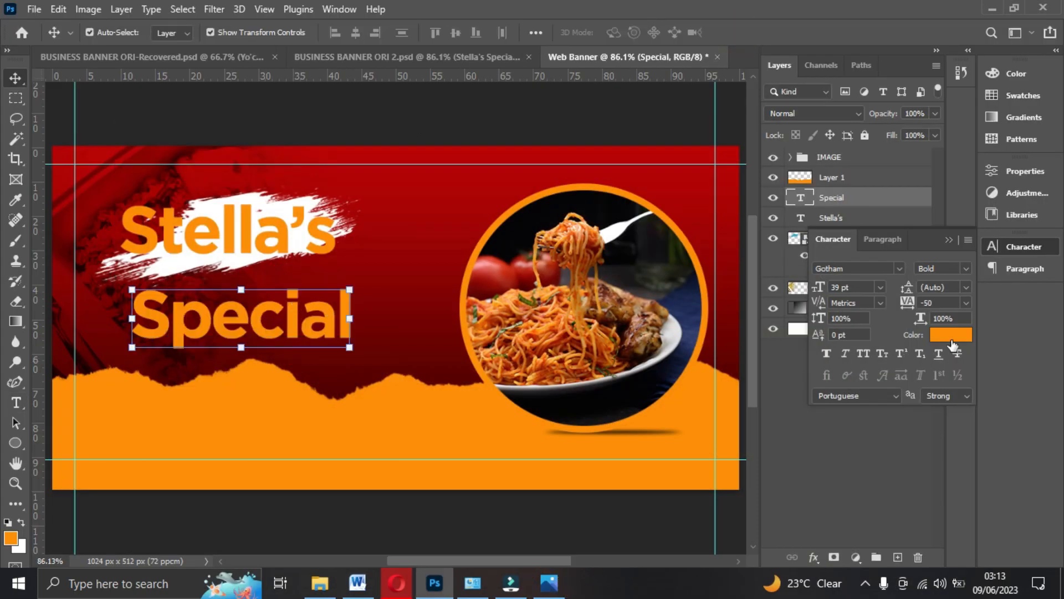
- Recolor the "Special" text to white (ffffff)
left_click(951, 339)
mouse_move(755, 274)
left_mouse_down()
mouse_move(668, 183)
mouse_move(606, 150)
left_mouse_up()
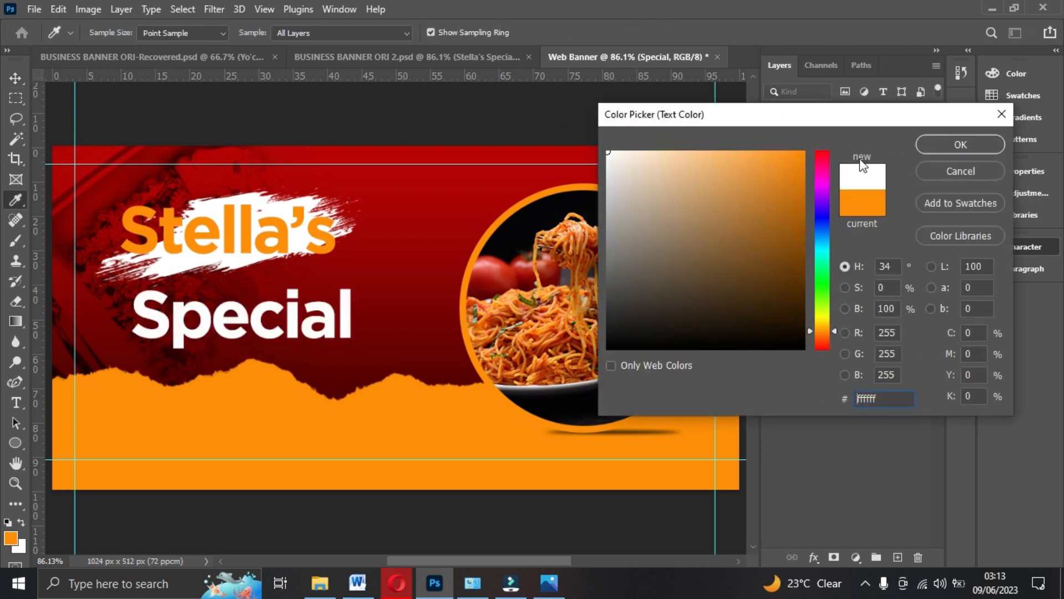
left_click(957, 148)
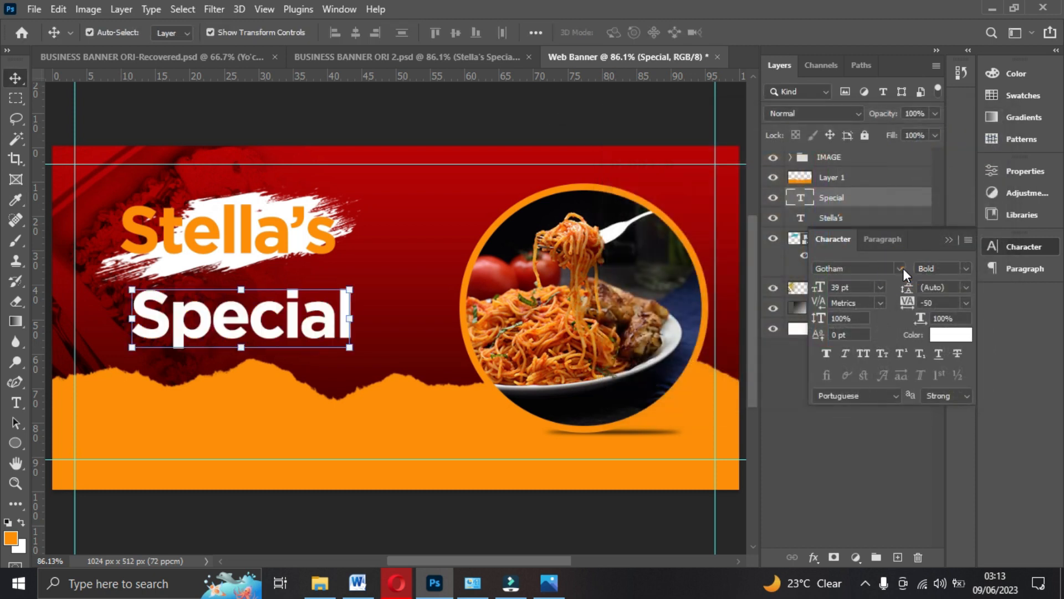
- Set the "Special" text to Georgia Brush at 48 pt and move it up close beneath "Stella's"
left_click(900, 268)
left_click(900, 268)
left_click(901, 269)
left_click(901, 268)
left_click(900, 269)
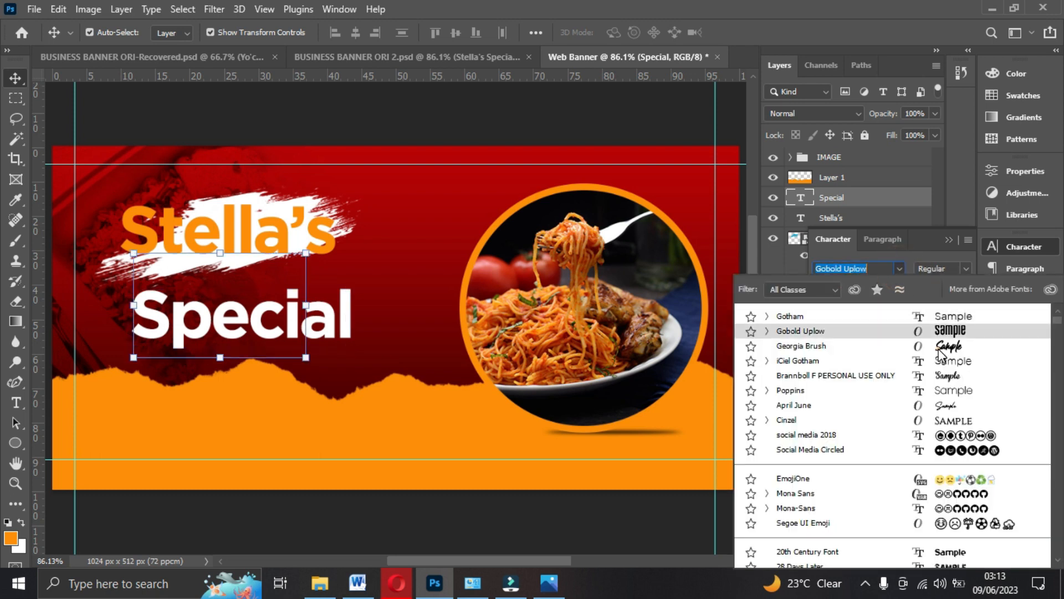
left_click(936, 351)
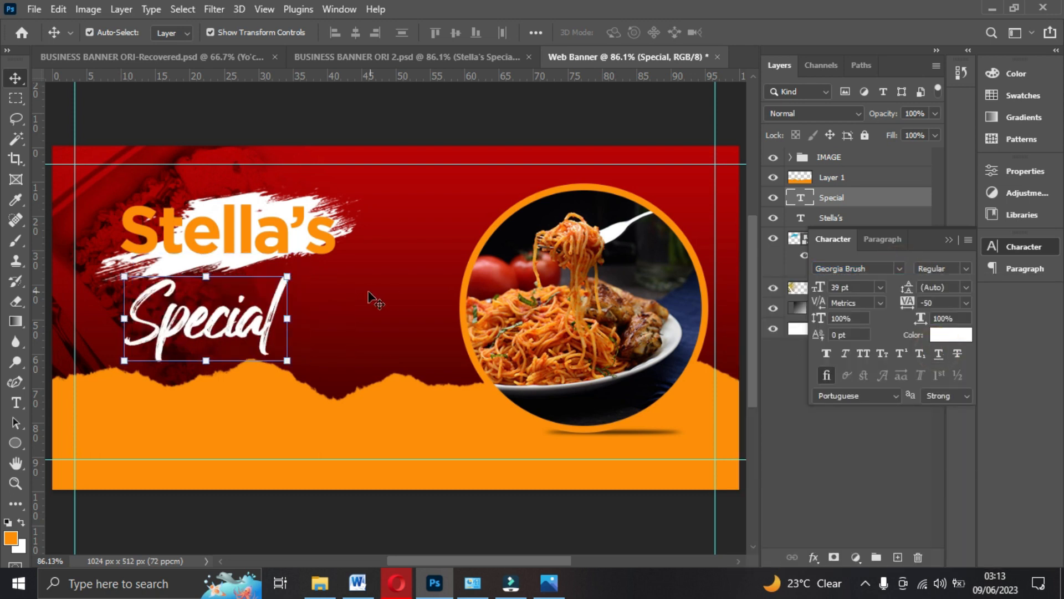
left_click(878, 285)
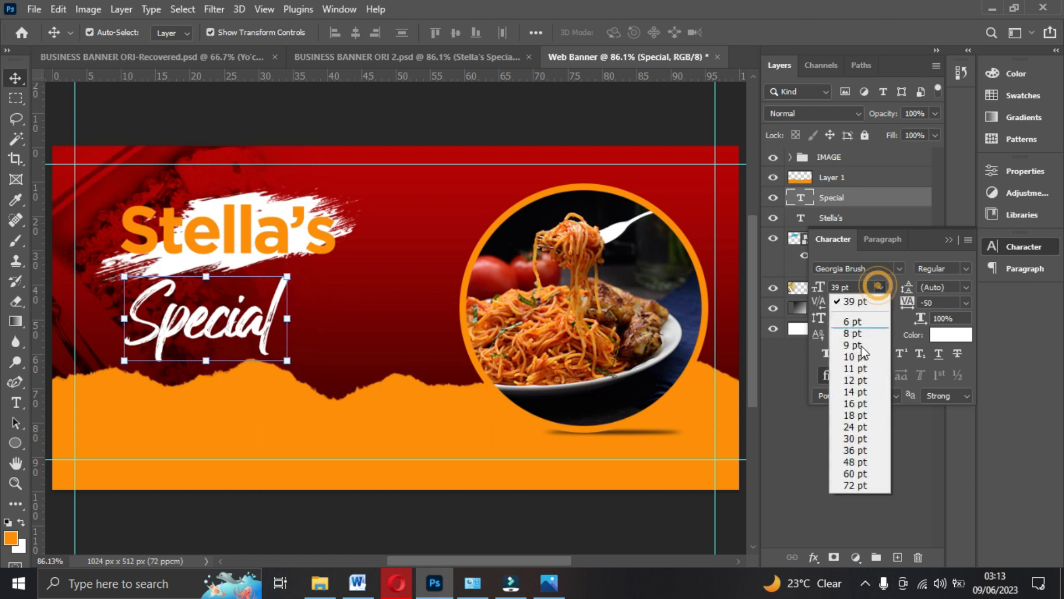
left_click(854, 458)
left_click_drag(283, 294, 316, 269)
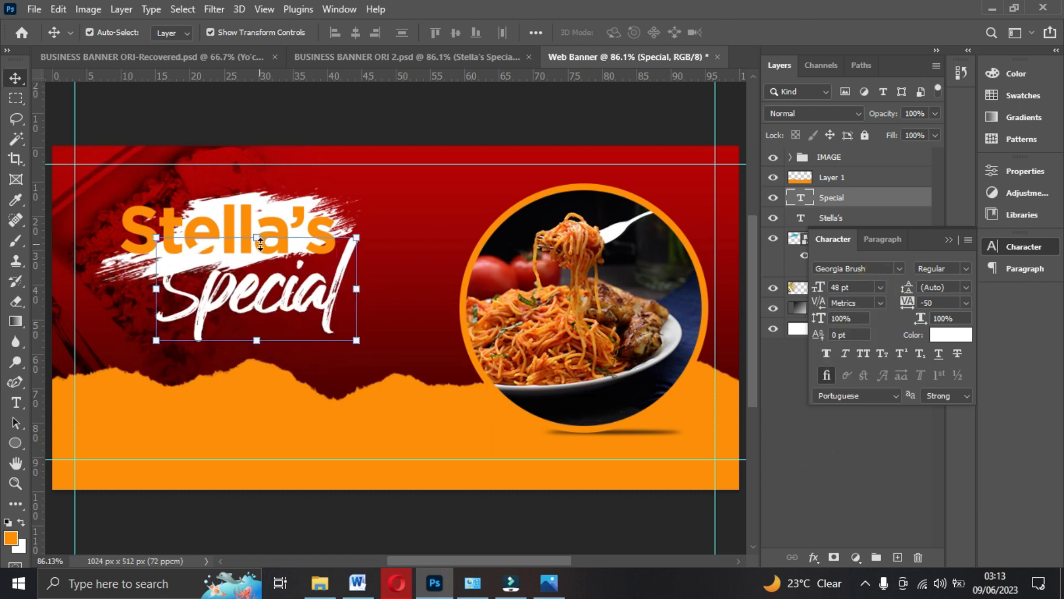
- Set the "Stella's" text to 48 pt and tighten its tracking to -100
left_click(253, 216)
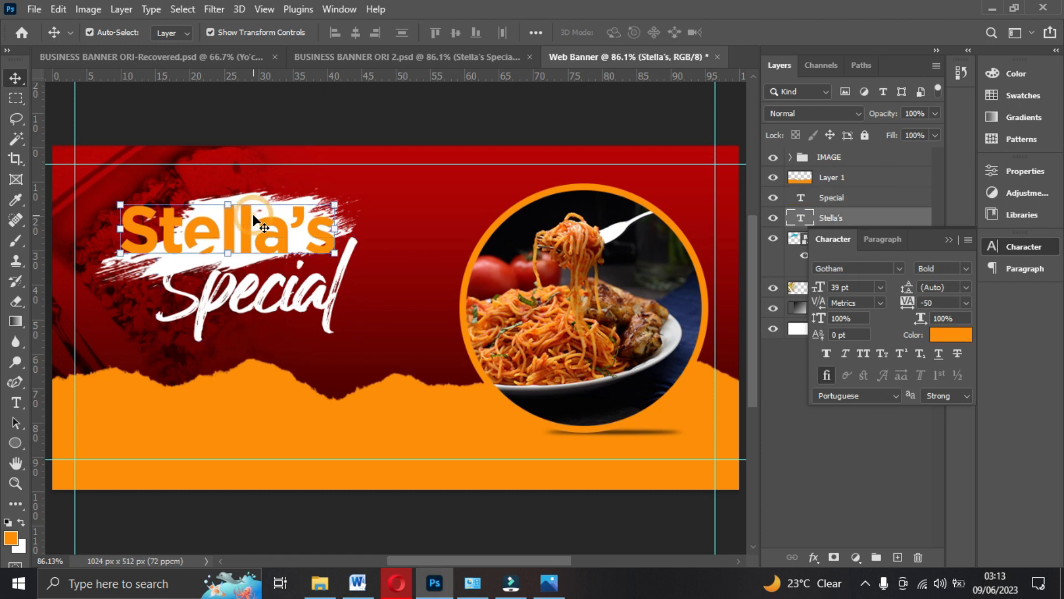
left_click(877, 288)
left_click(857, 458)
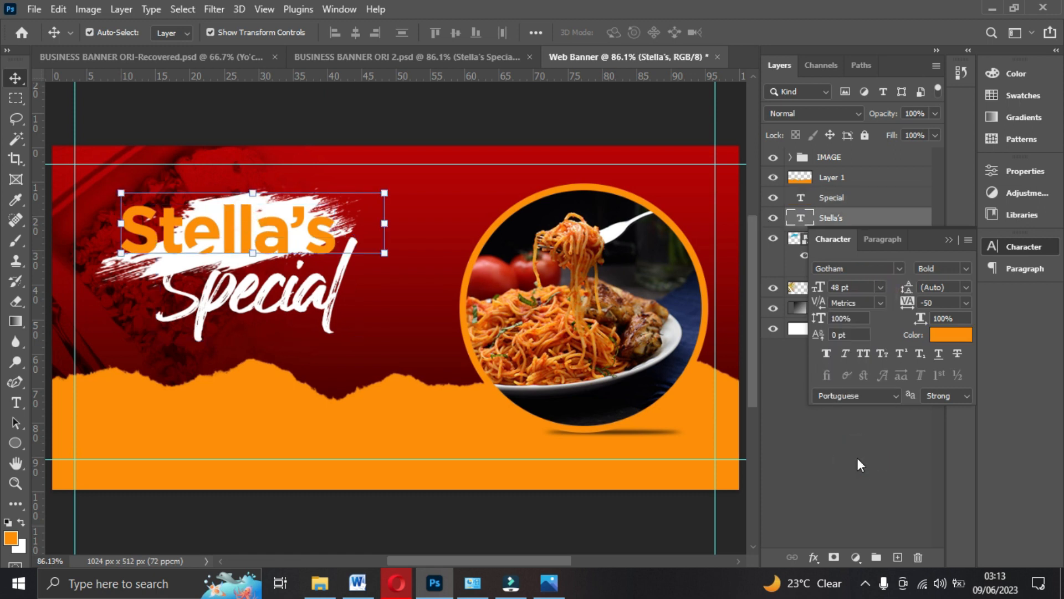
left_click(966, 303)
left_click(949, 327)
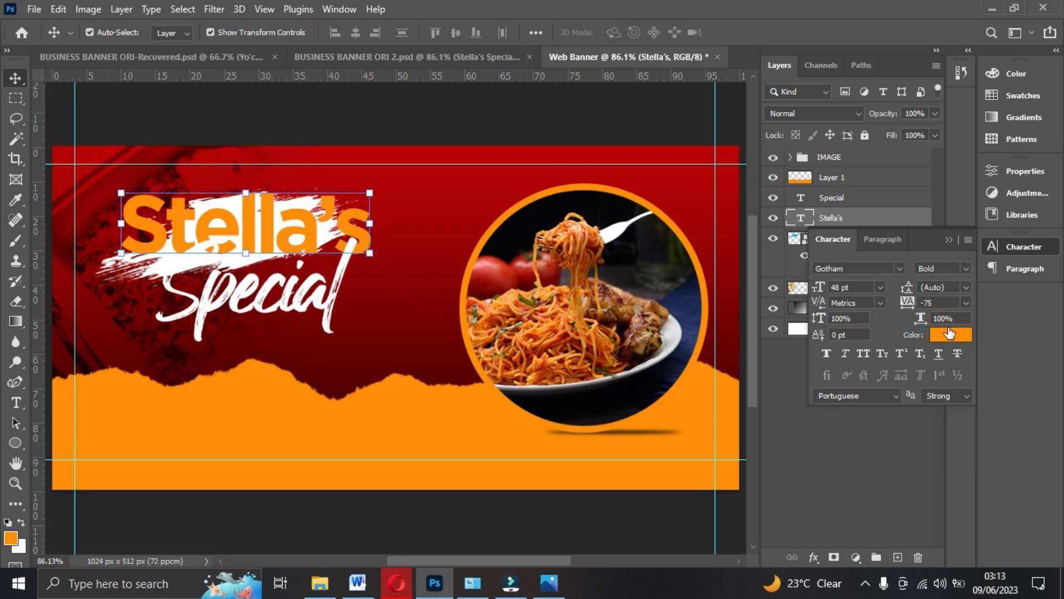
left_click(965, 302)
left_click(953, 314)
- Move "Special" slightly down from "Stella's" and lower the torn orange strip a little
left_click_drag(266, 300, 266, 309)
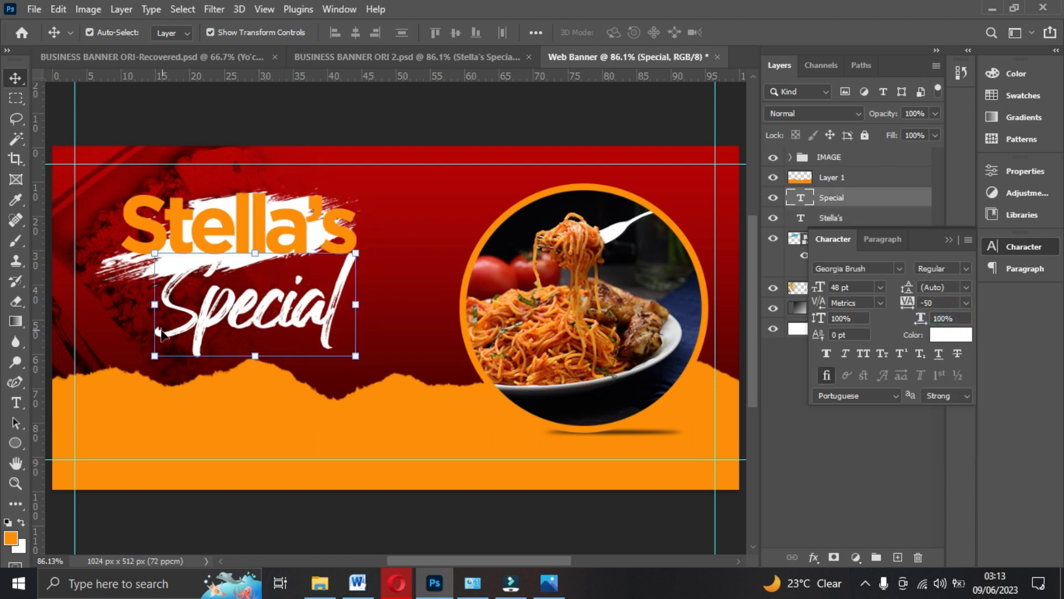
left_click_drag(229, 422, 223, 427)
left_click(196, 337)
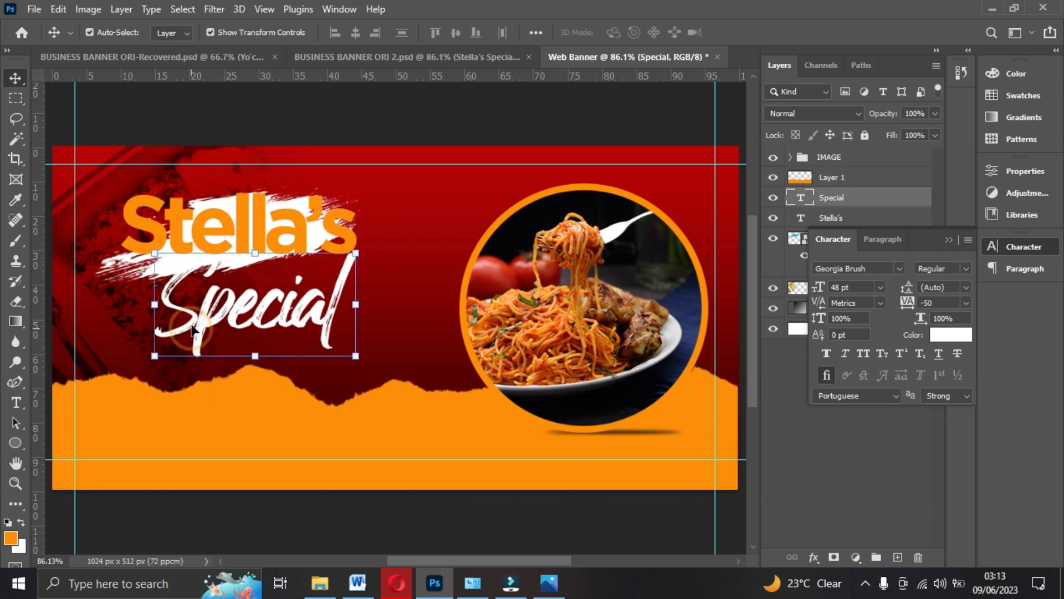
- Try to widen and reshape the white brush stroke behind "Stella's" by distorting its corners and edges
left_click(279, 215)
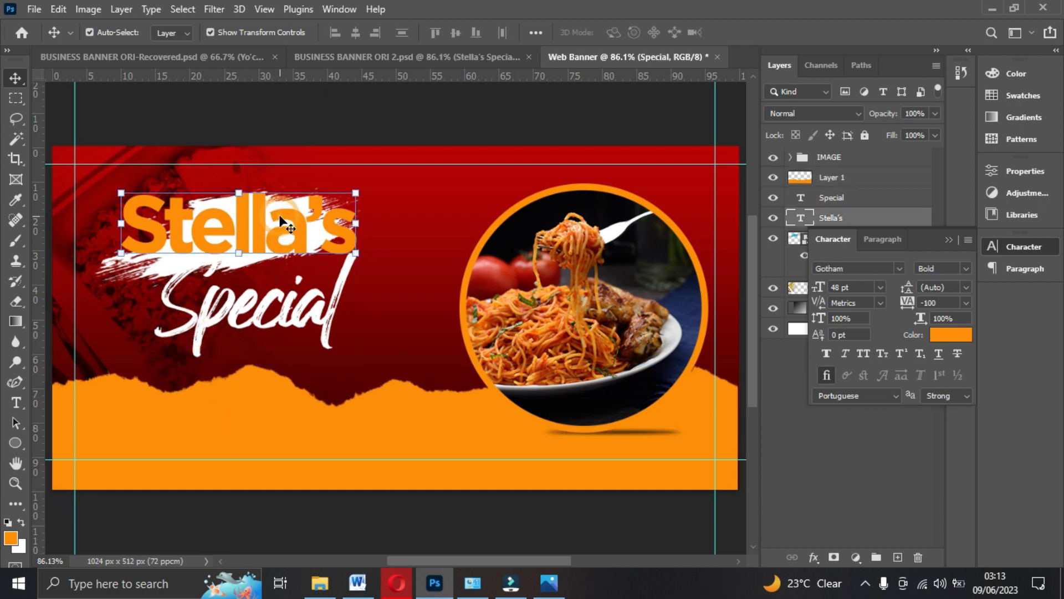
left_click(949, 239)
left_click(842, 244)
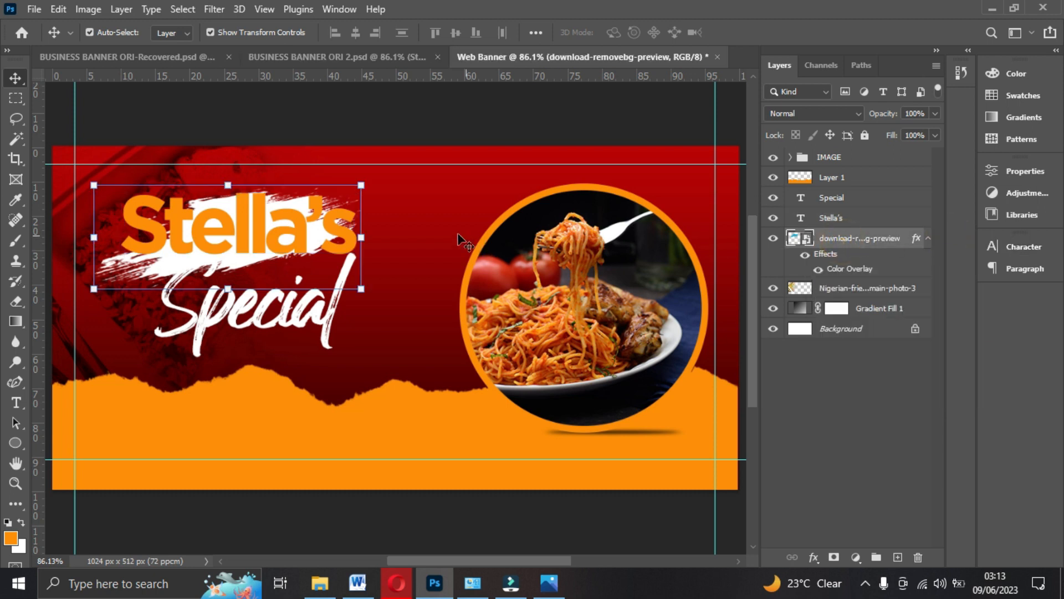
mouse_move(362, 240)
left_mouse_down()
mouse_move(382, 201)
mouse_move(426, 219)
left_mouse_up()
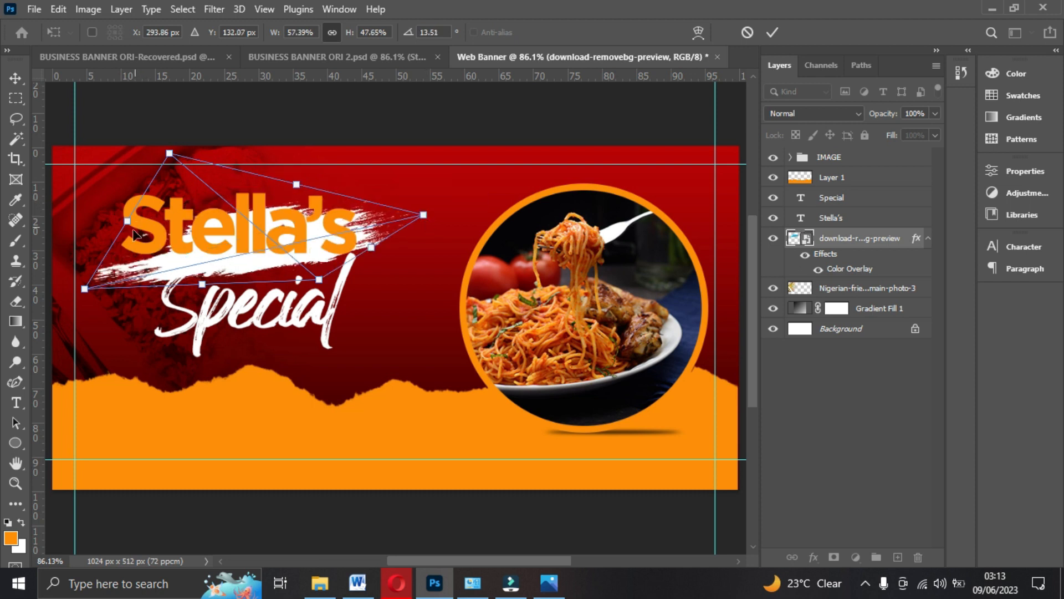
mouse_move(129, 228)
left_mouse_down()
mouse_move(114, 209)
mouse_move(71, 202)
left_mouse_up()
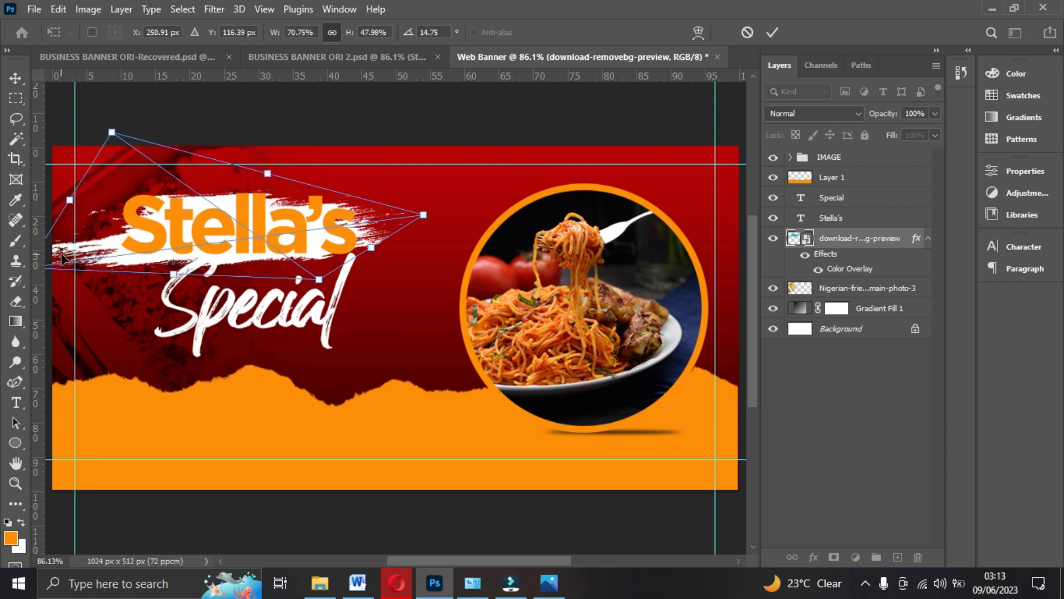
key("ctrl+minus")
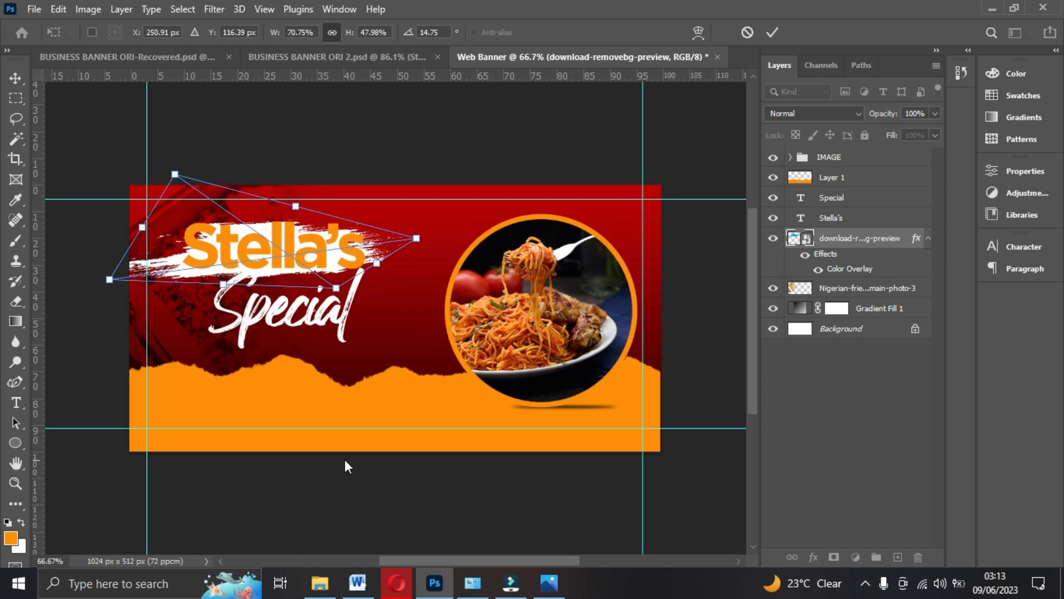
left_click_drag(112, 288, 138, 288)
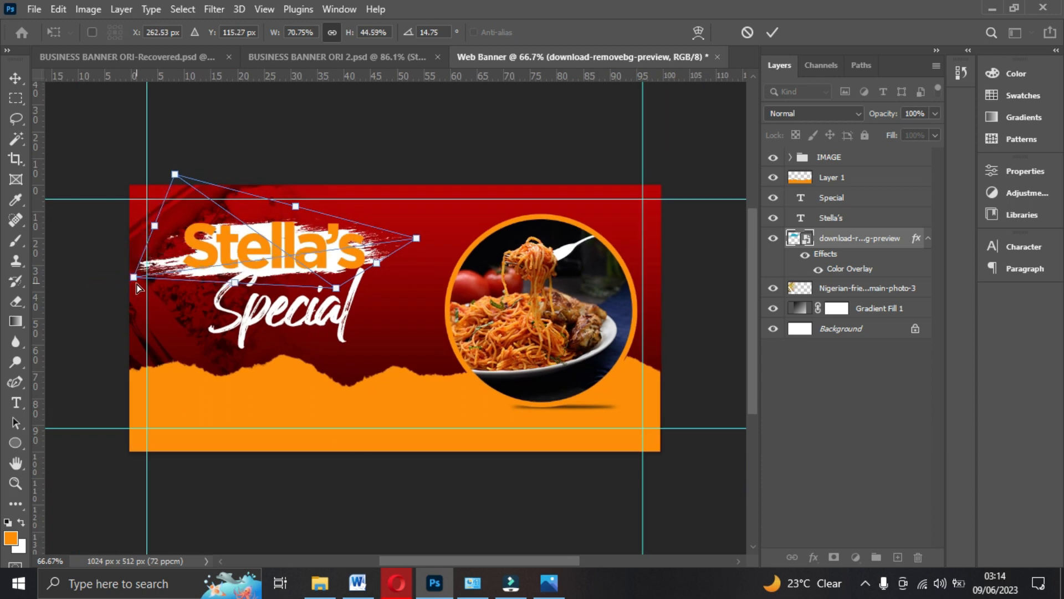
key("Return")
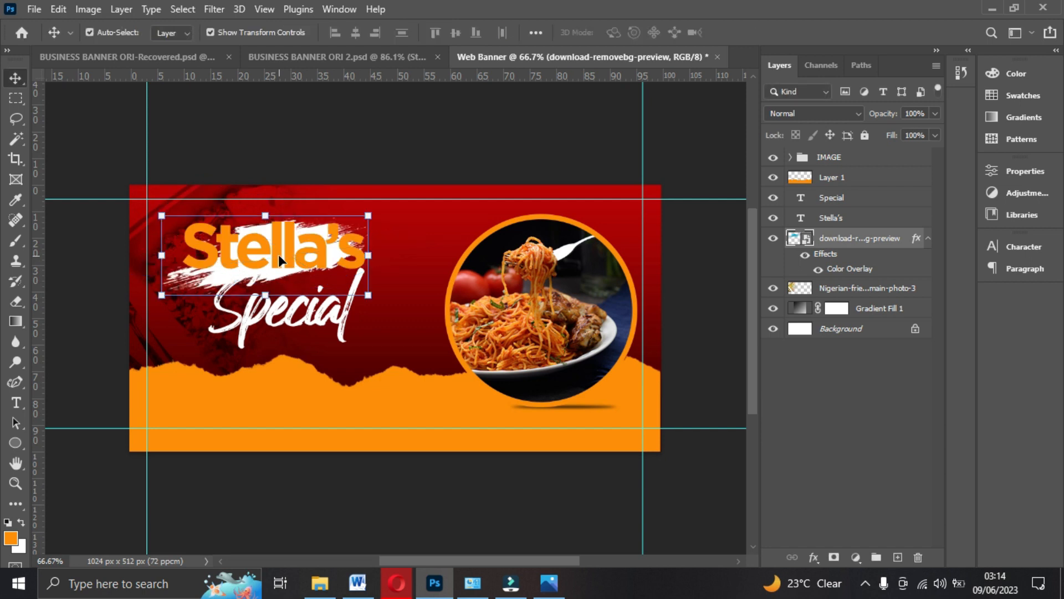
- Delete the white brush stroke layer and place the "Your Photo Here PS5" brush image from the Vectors folder behind the title
key("Delete")
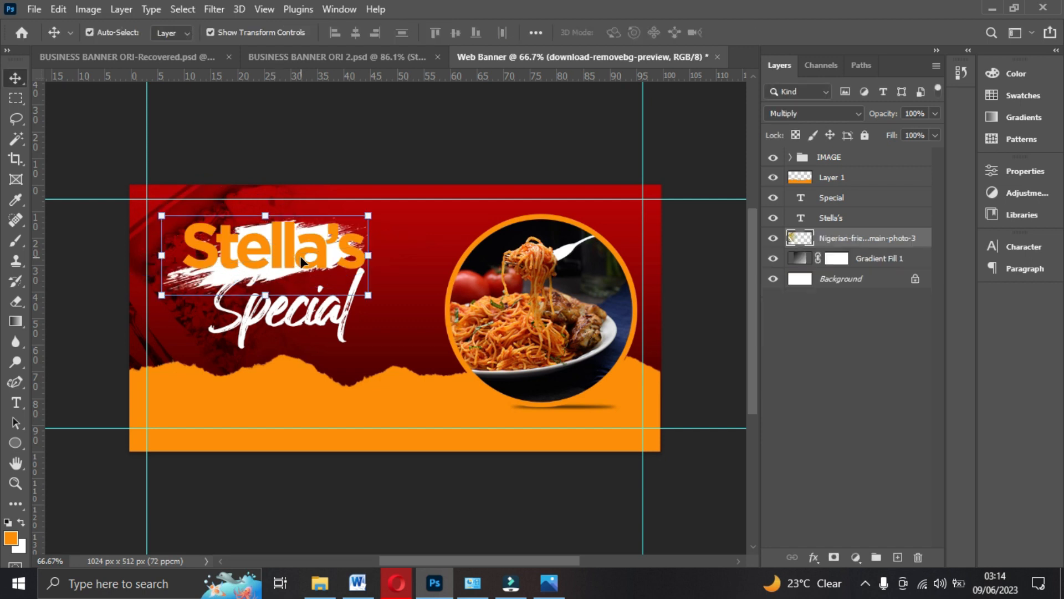
left_click(320, 582)
scroll(501, 404, "down", 15)
scroll(719, 413, "down", 10)
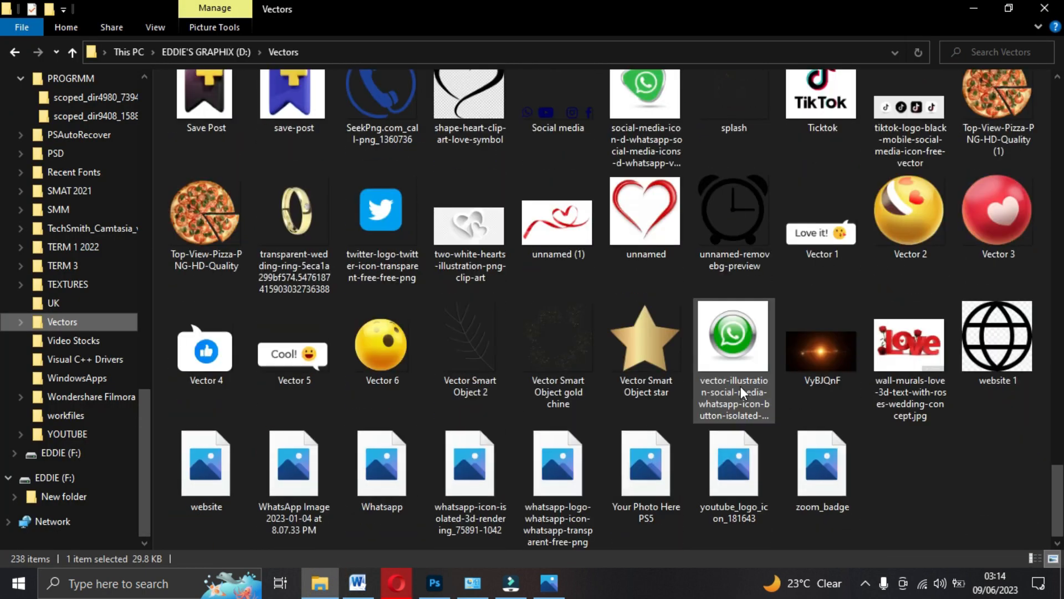
left_click(459, 527)
mouse_move(459, 527)
left_mouse_down()
mouse_move(435, 580)
mouse_move(344, 371)
mouse_move(270, 309)
mouse_move(270, 292)
left_mouse_up()
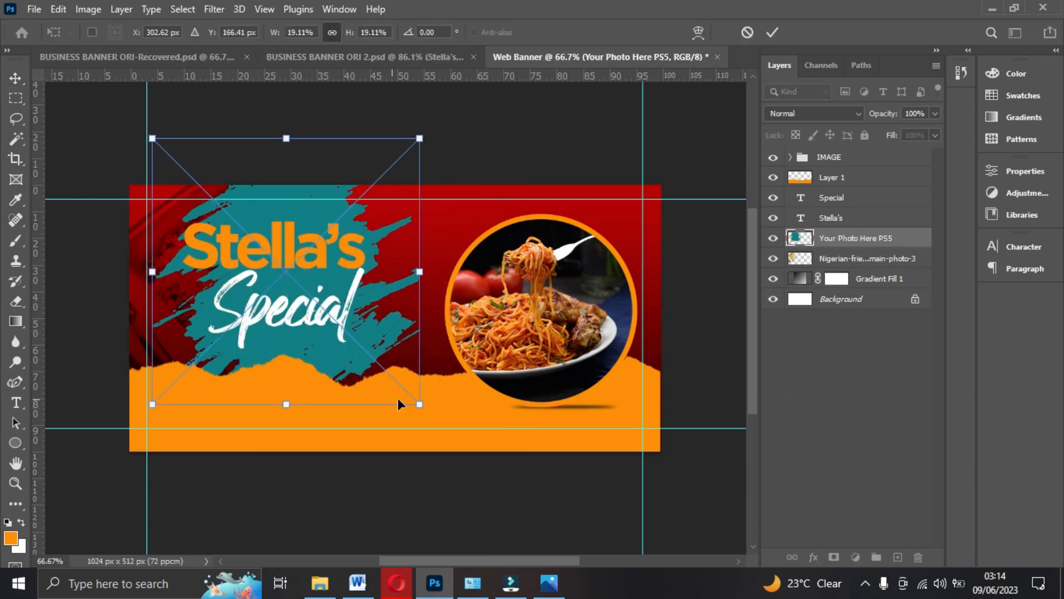
- Rotate the teal brush image and distort it into a wide, flat stroke behind "Stella's", applying the transform
left_click_drag(400, 431, 284, 375)
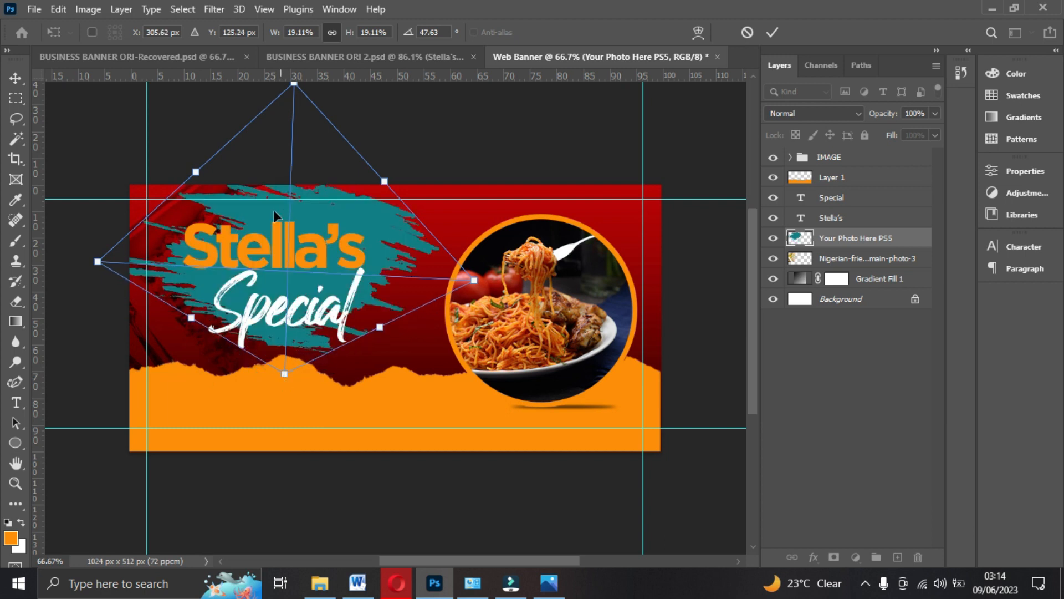
left_click_drag(294, 84, 246, 198)
left_click_drag(490, 294, 492, 248)
left_click_drag(306, 377, 297, 268)
left_click_drag(96, 282, 143, 280)
left_click_drag(346, 228, 331, 229)
left_click_drag(450, 222, 432, 224)
left_click_drag(208, 212, 207, 197)
left_click_drag(281, 233, 282, 243)
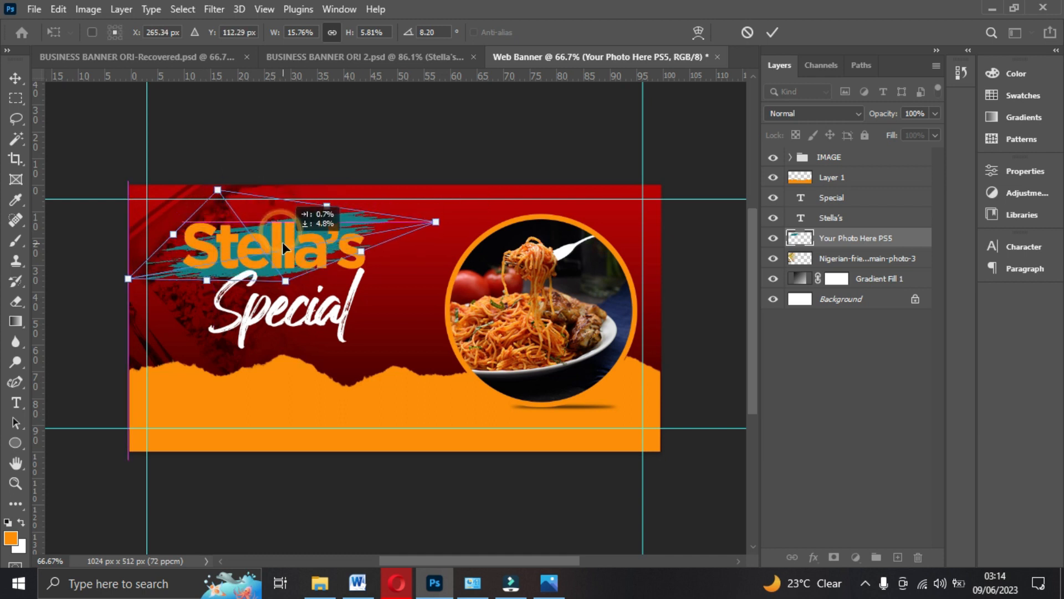
left_click_drag(452, 240, 469, 259)
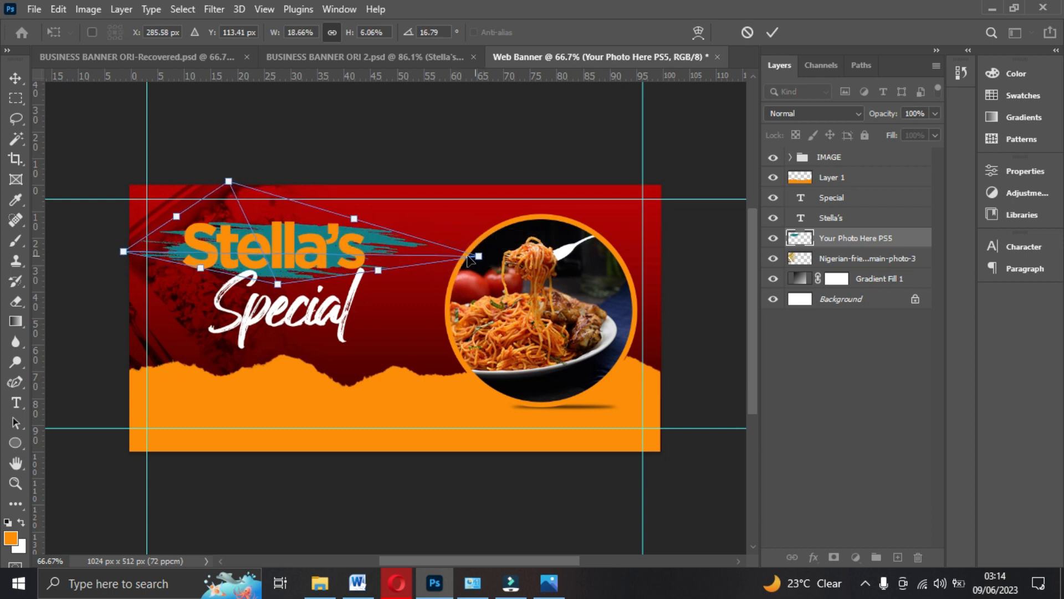
double_click(251, 264)
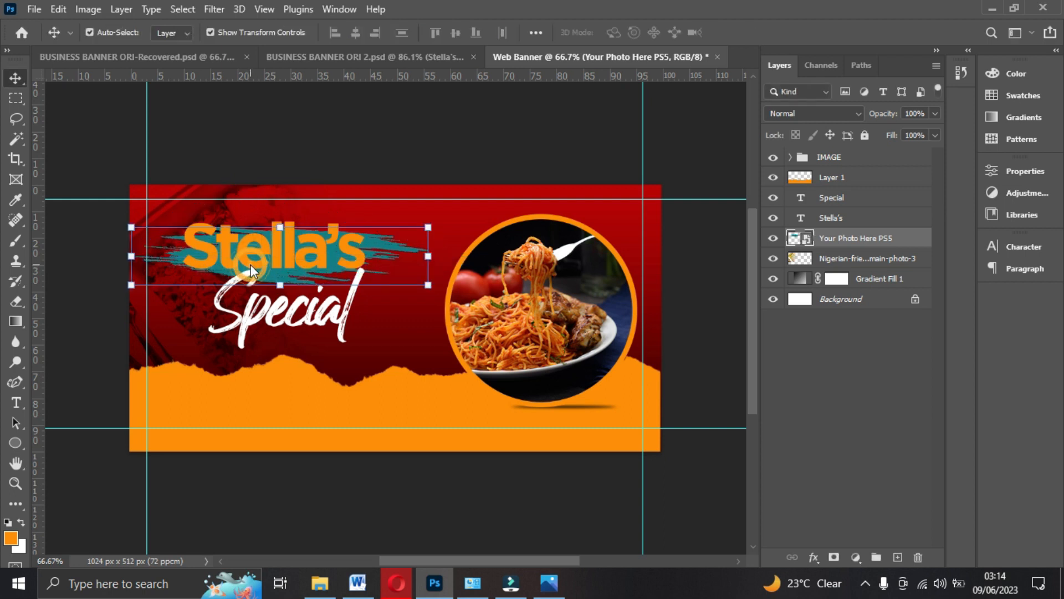
- Apply a white Color Overlay at 100% opacity and Normal blend mode to the new brush stroke layer
left_click(813, 555)
left_click(827, 487)
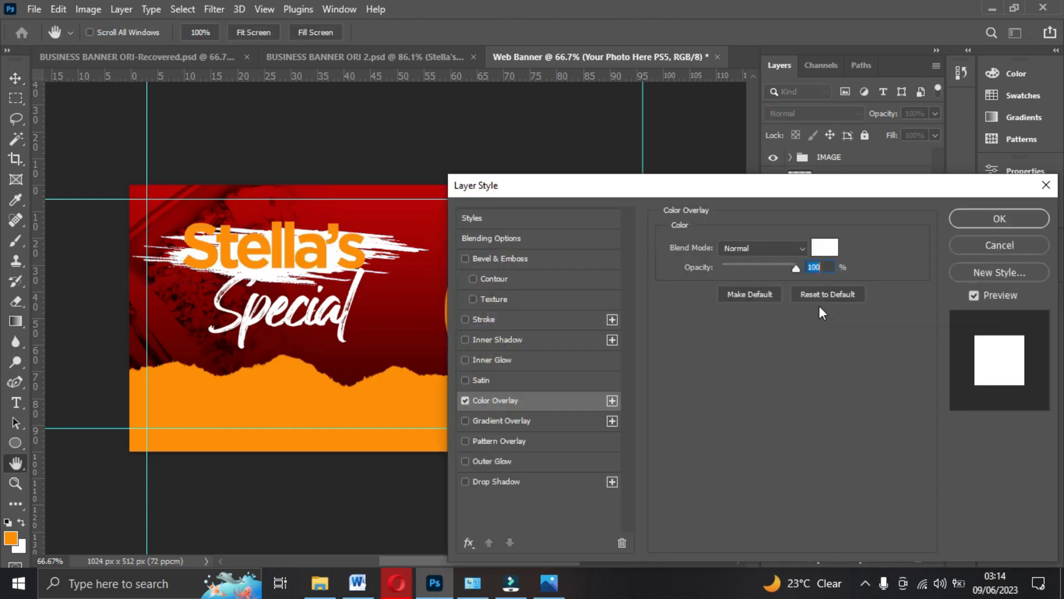
left_click(977, 221)
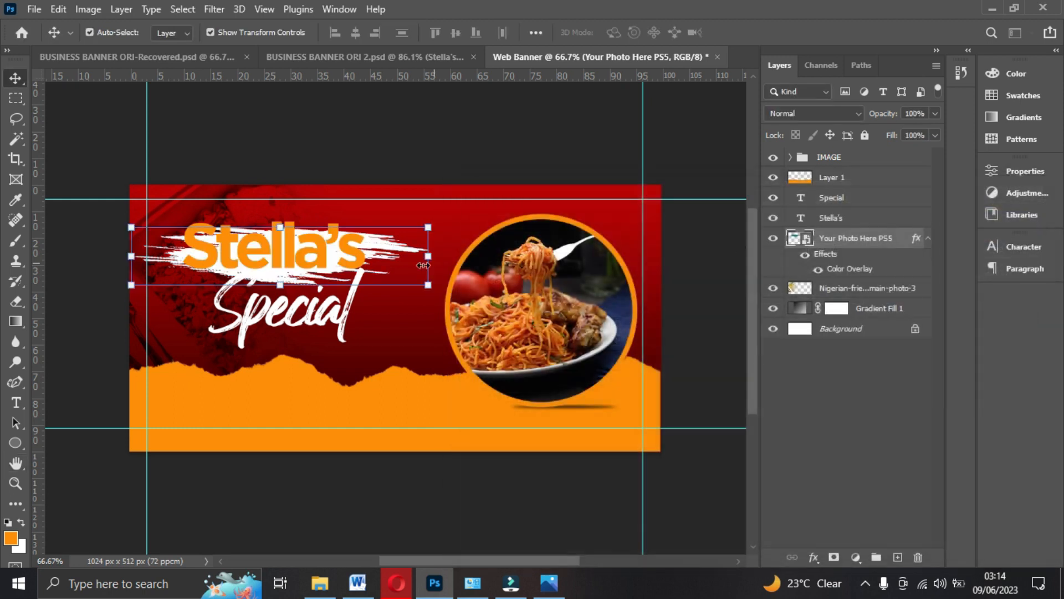
left_click(453, 301)
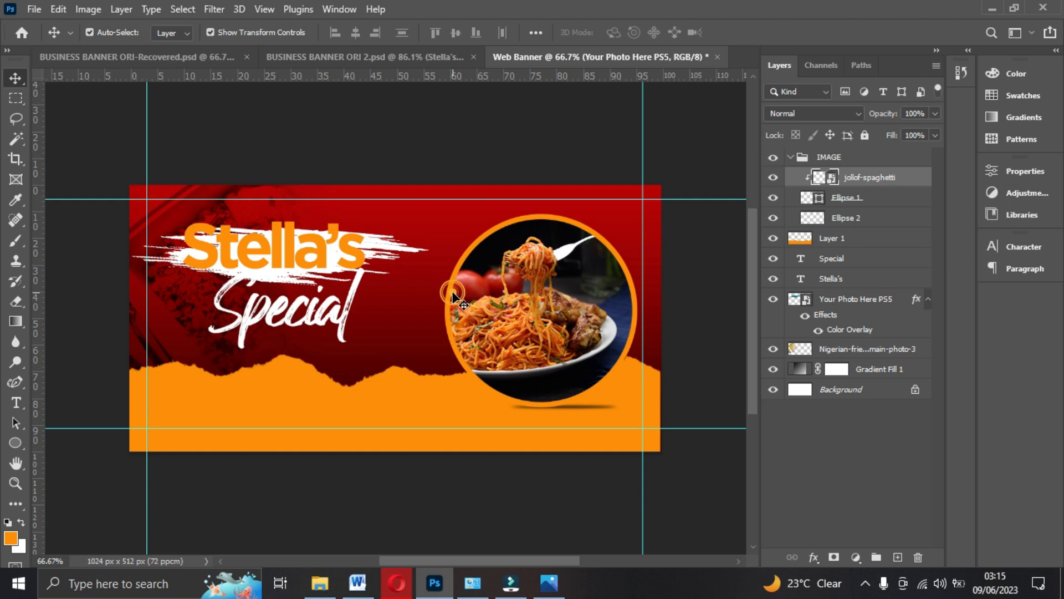
left_click(377, 253)
left_click_drag(442, 302, 445, 296)
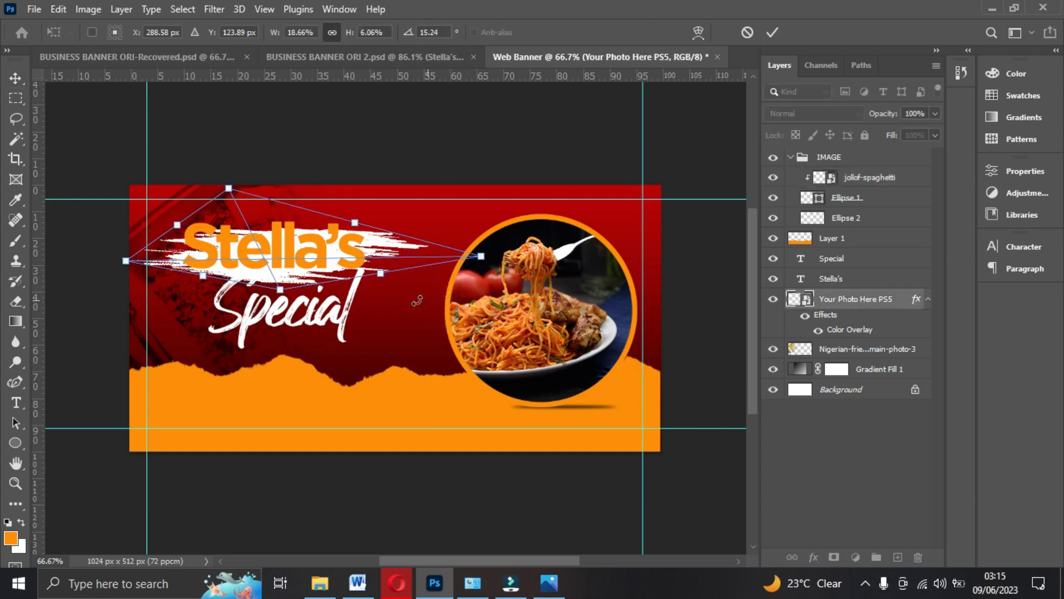
key("Escape")
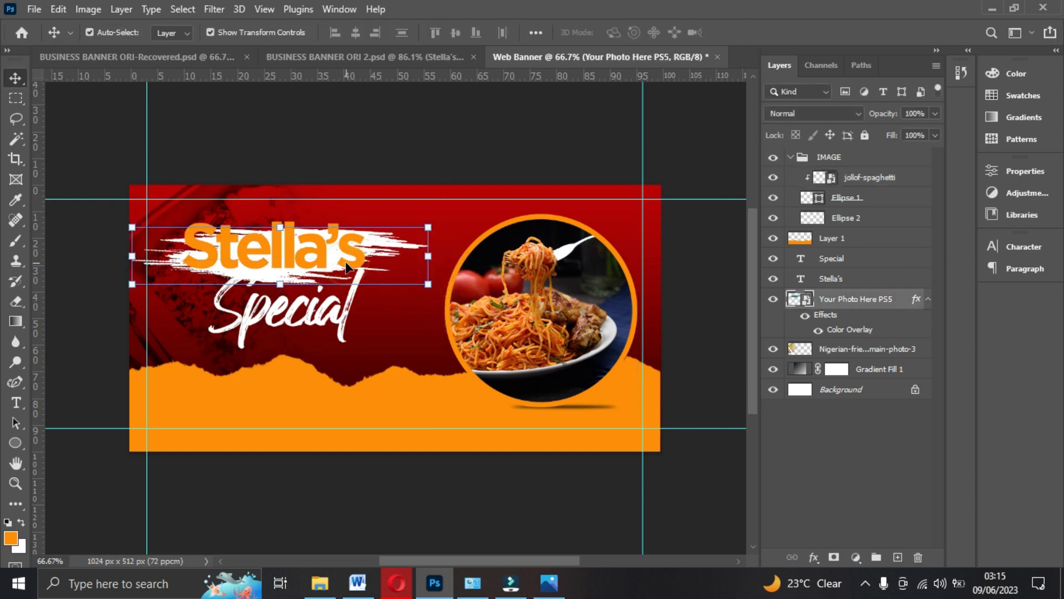
- Collapse the IMAGE layer group
left_click(337, 322)
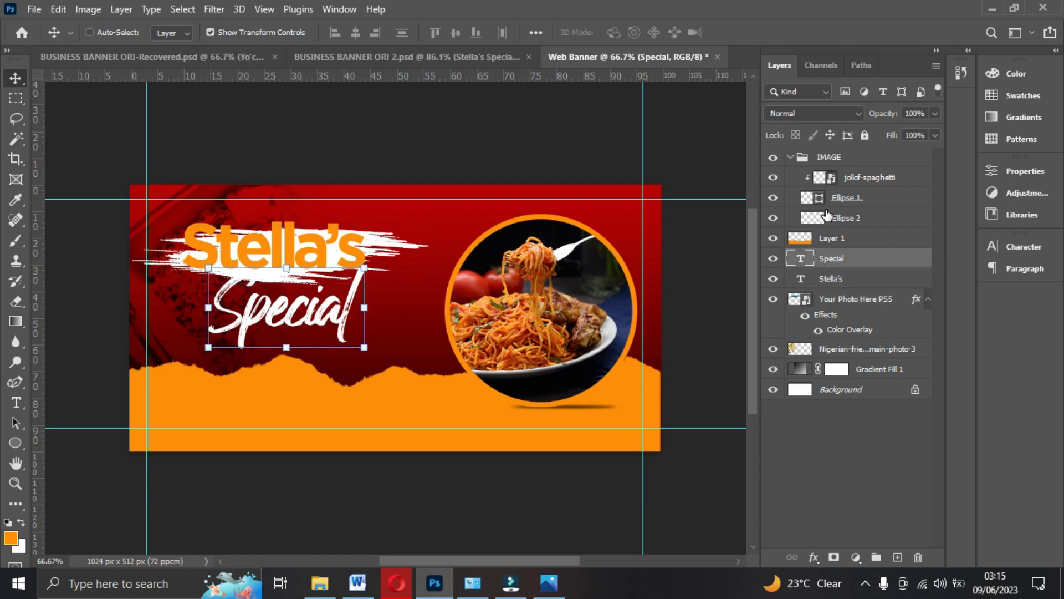
left_click(788, 156)
left_click(788, 158)
left_click(788, 158)
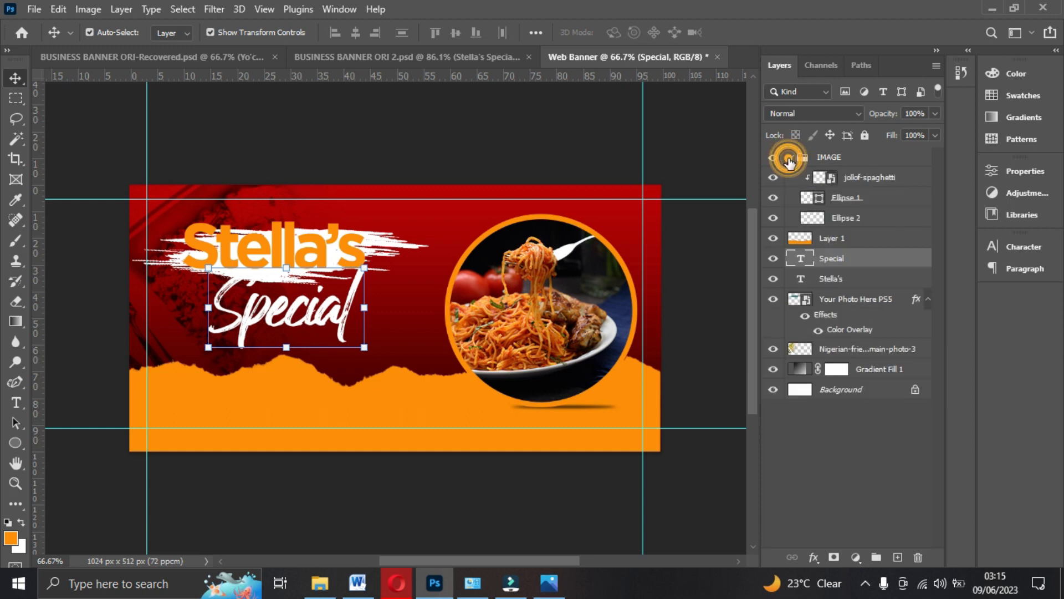
left_click(788, 158)
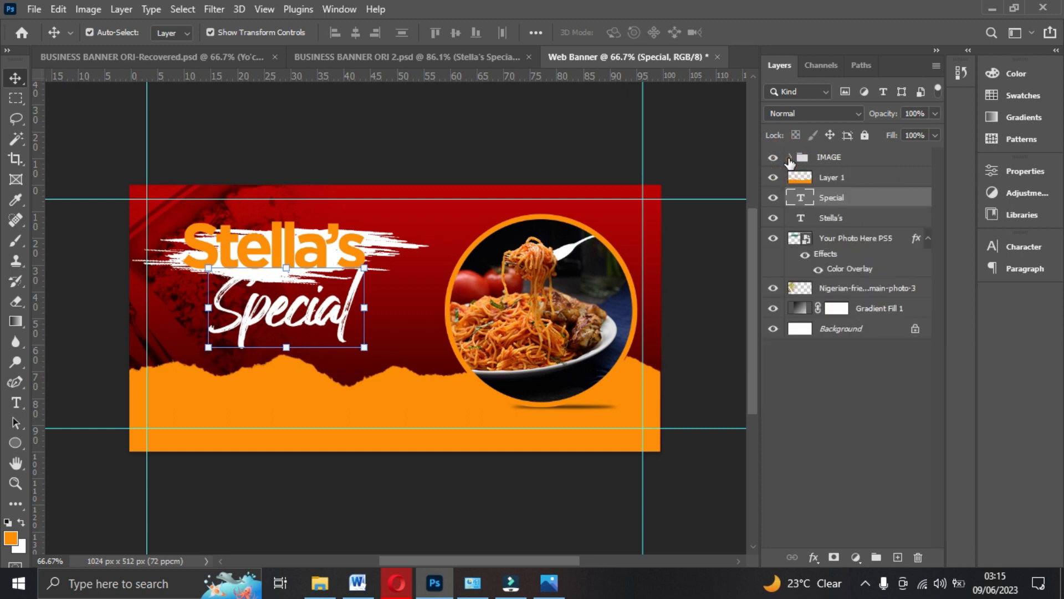
- Rotate the "Stella's" and "Special" text together with the white brush stroke by about -6.5° and shift them up and to the right
left_click(837, 220, "shift")
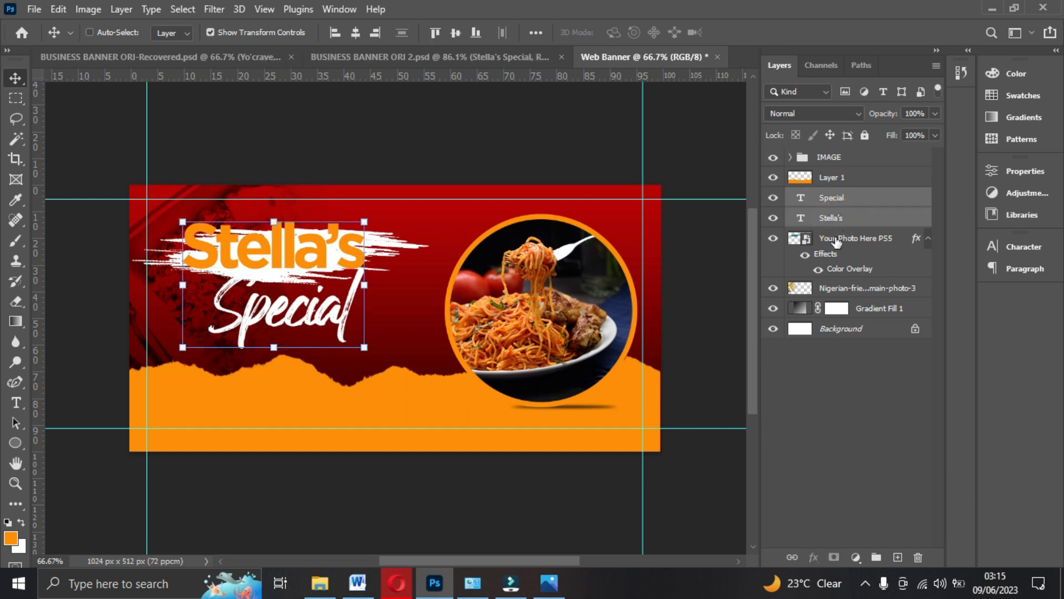
left_click(838, 243, "ctrl")
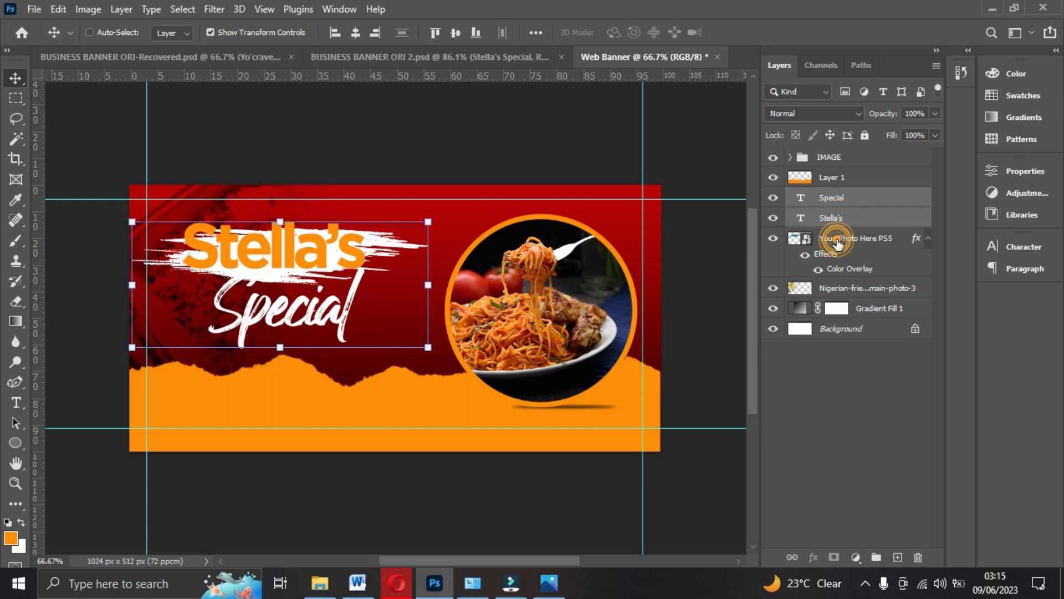
left_click(450, 361)
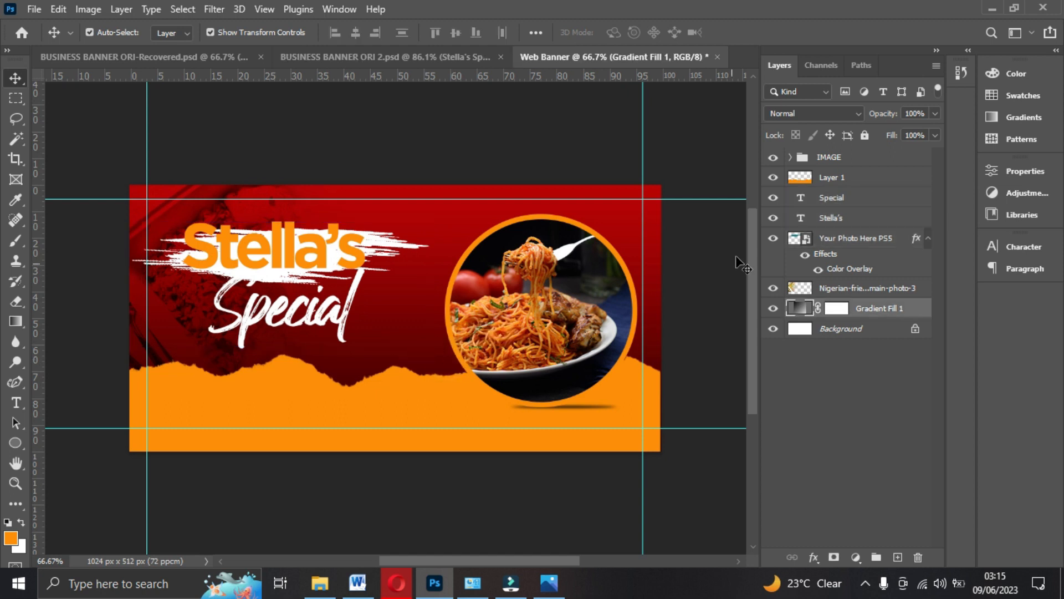
left_click(837, 246)
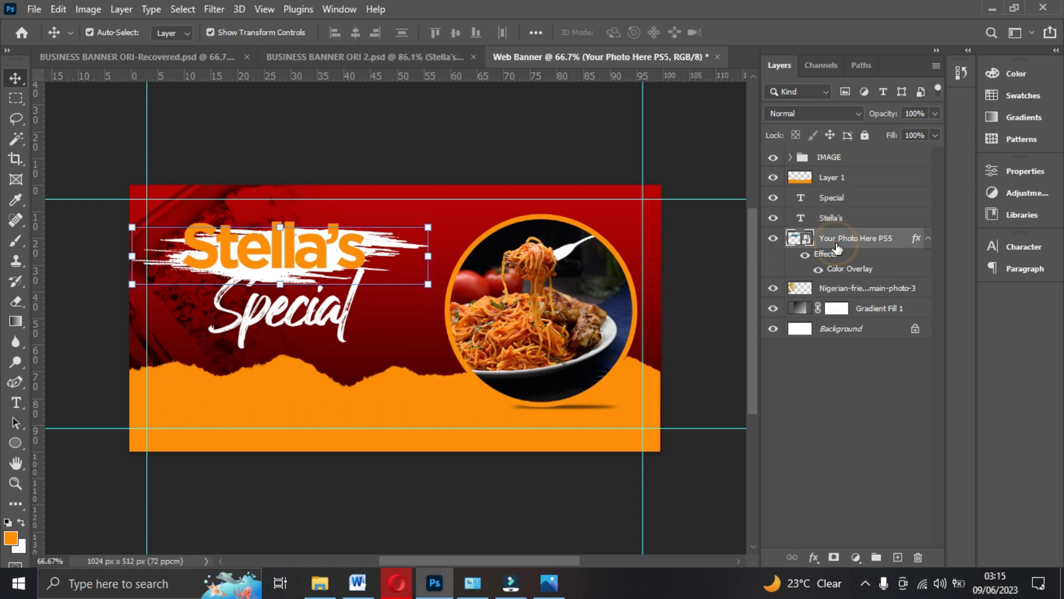
left_click(827, 200)
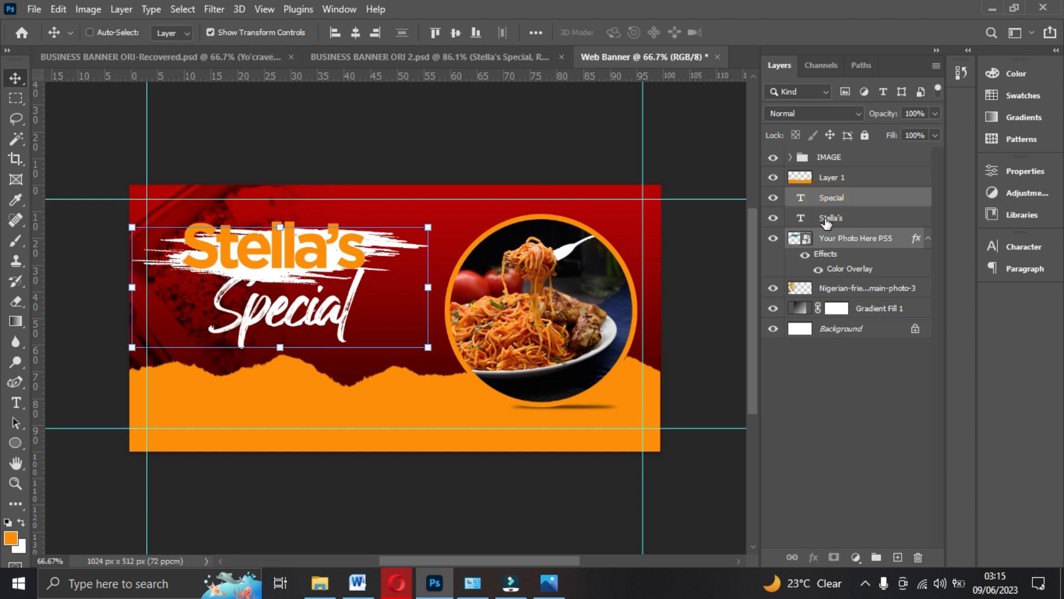
left_click(828, 218, "shift")
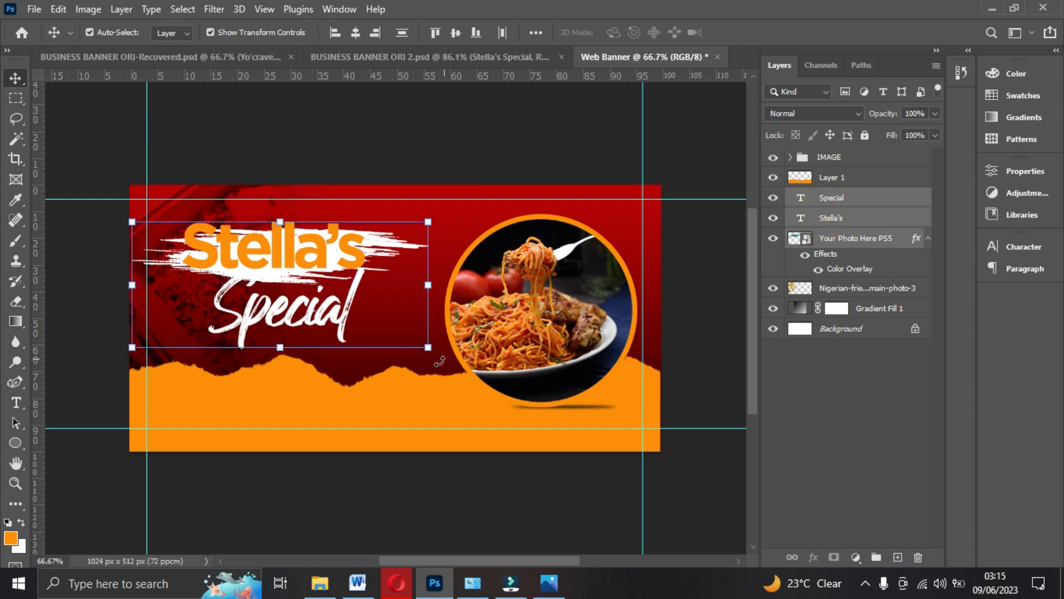
key("ctrl+t")
left_click_drag(440, 359, 447, 342)
left_click_drag(363, 292, 386, 275)
key("Escape")
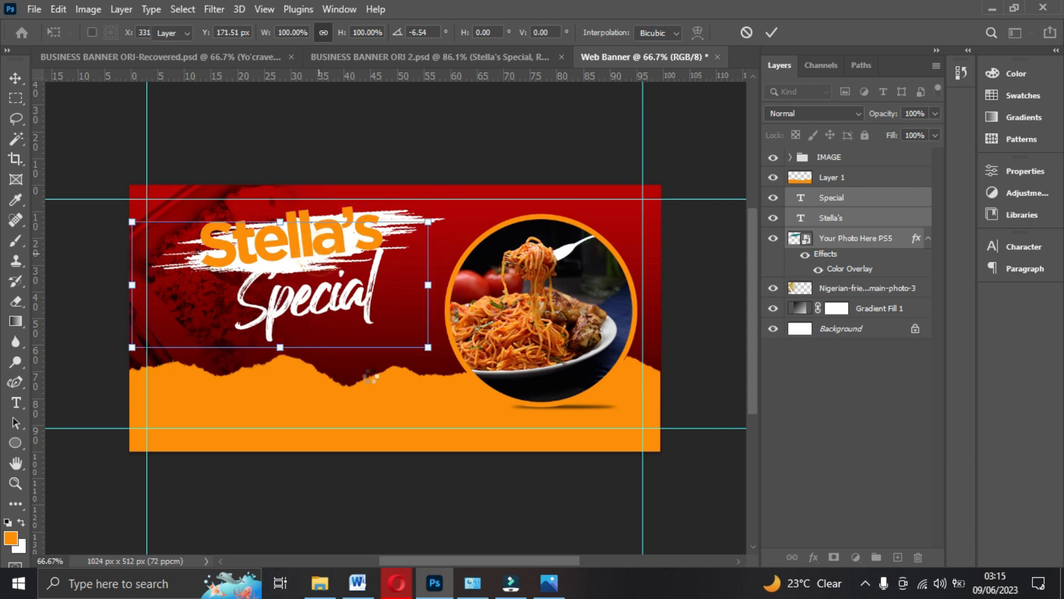
- Check the reference banner, then nudge the "Special" text left and enlarge it to about 52 pt
left_click(548, 582)
left_click(551, 583)
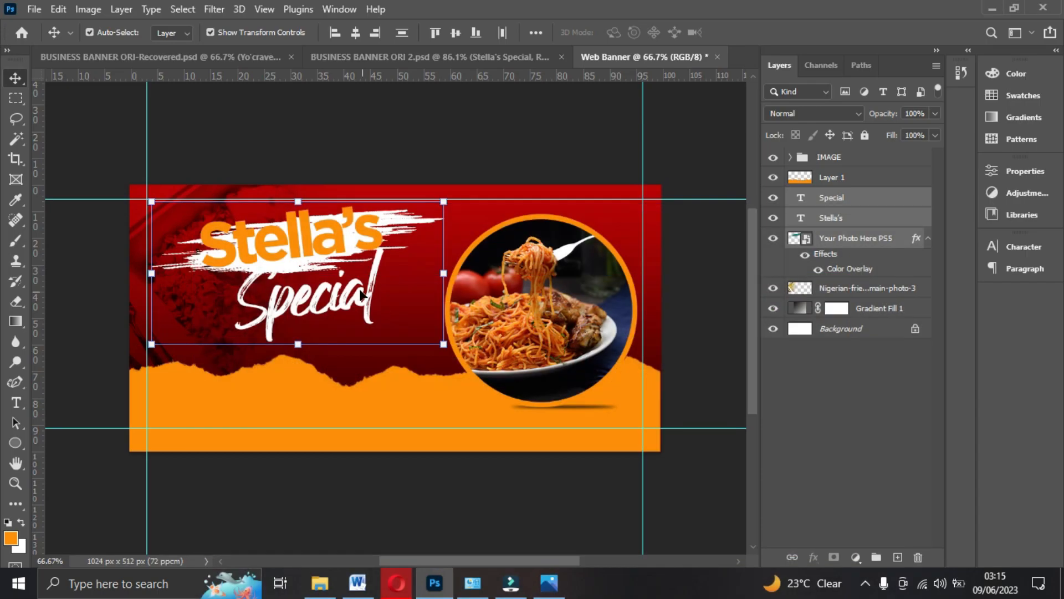
left_click(418, 140)
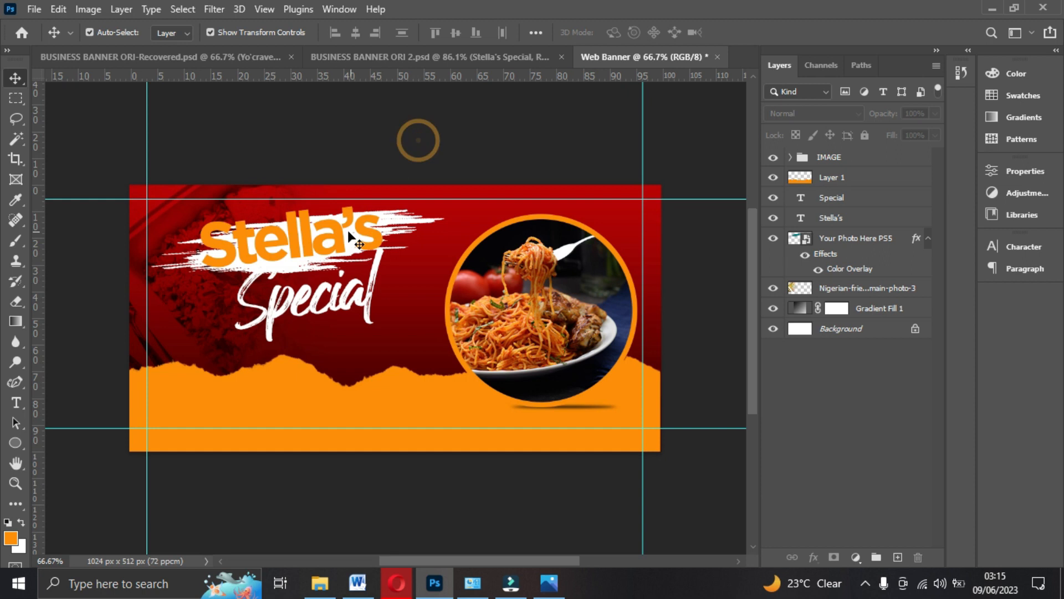
left_click(326, 245)
left_click(309, 314)
left_click_drag(308, 311, 302, 313)
left_click_drag(395, 253, 400, 246)
double_click(360, 303)
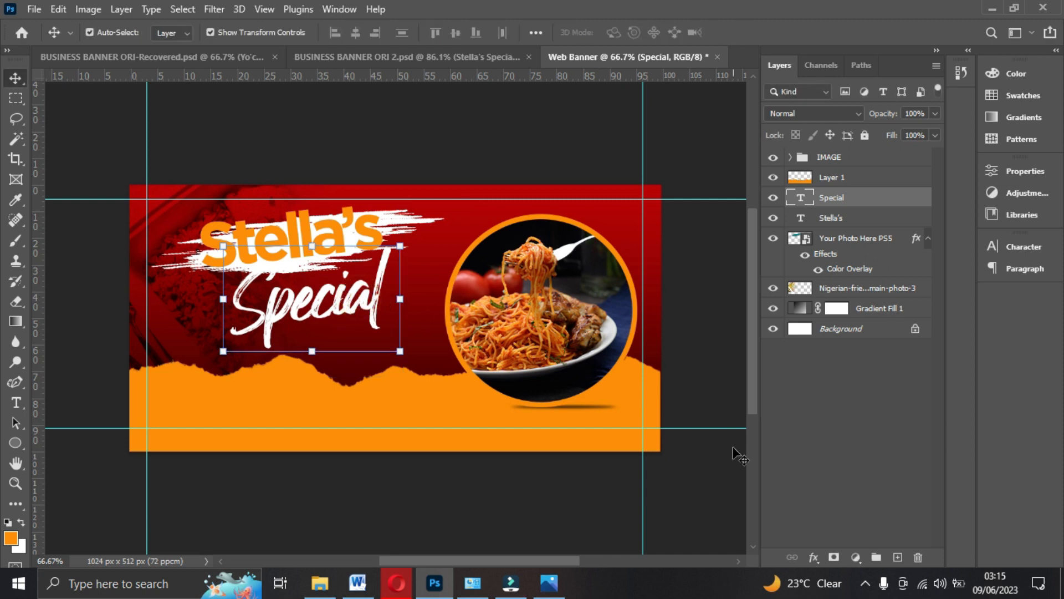
- Add a black Multiply drop shadow to "Special" with 35% opacity, 90° angle, 26% spread and 9 px size
left_click(814, 557)
left_click(817, 547)
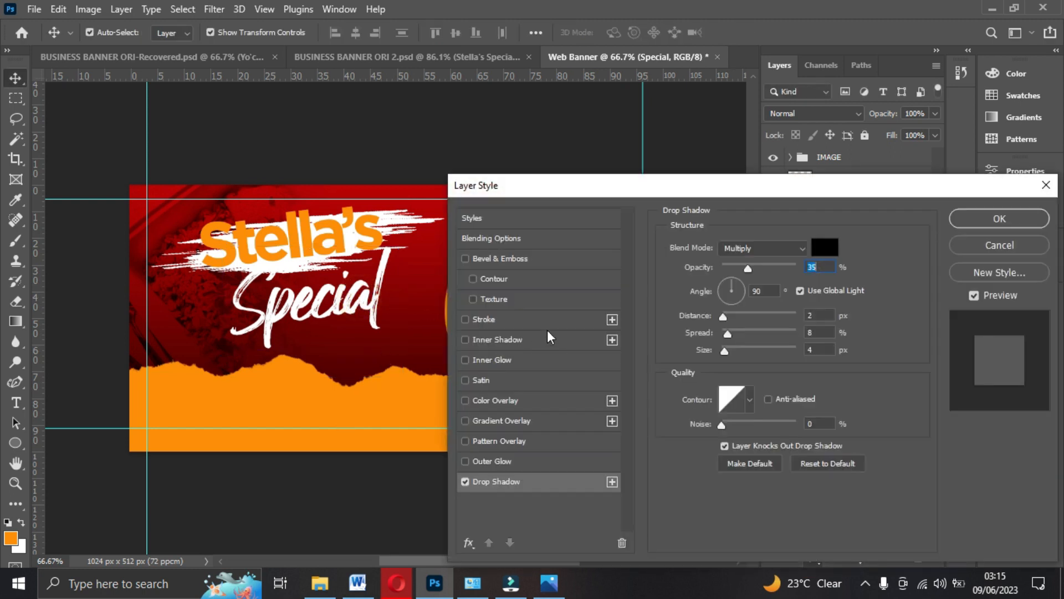
left_click_drag(726, 312, 731, 314)
left_click_drag(725, 350, 742, 333)
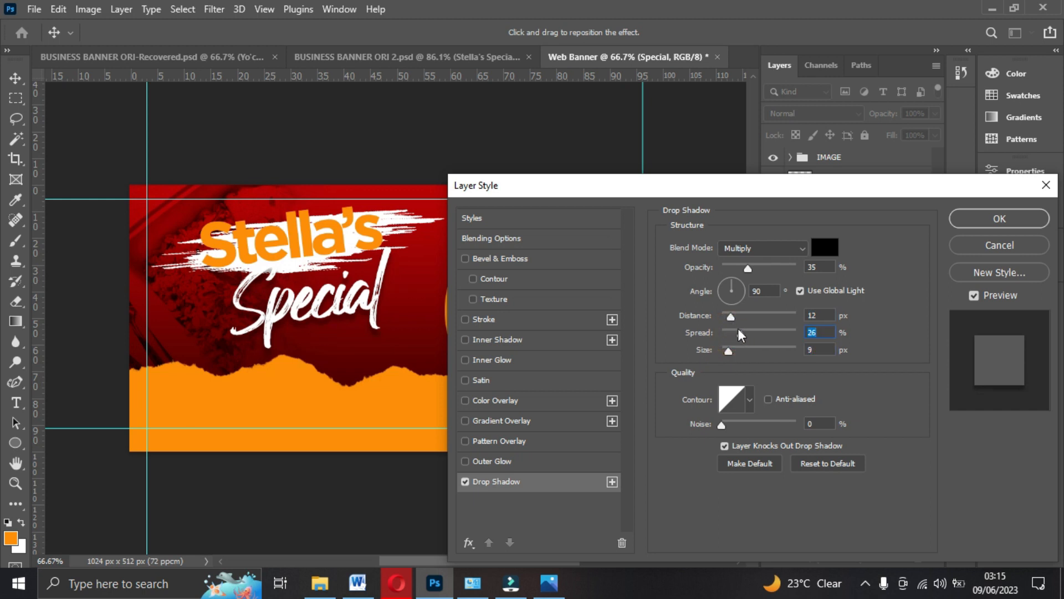
left_click_drag(730, 324, 727, 325)
left_click(990, 227)
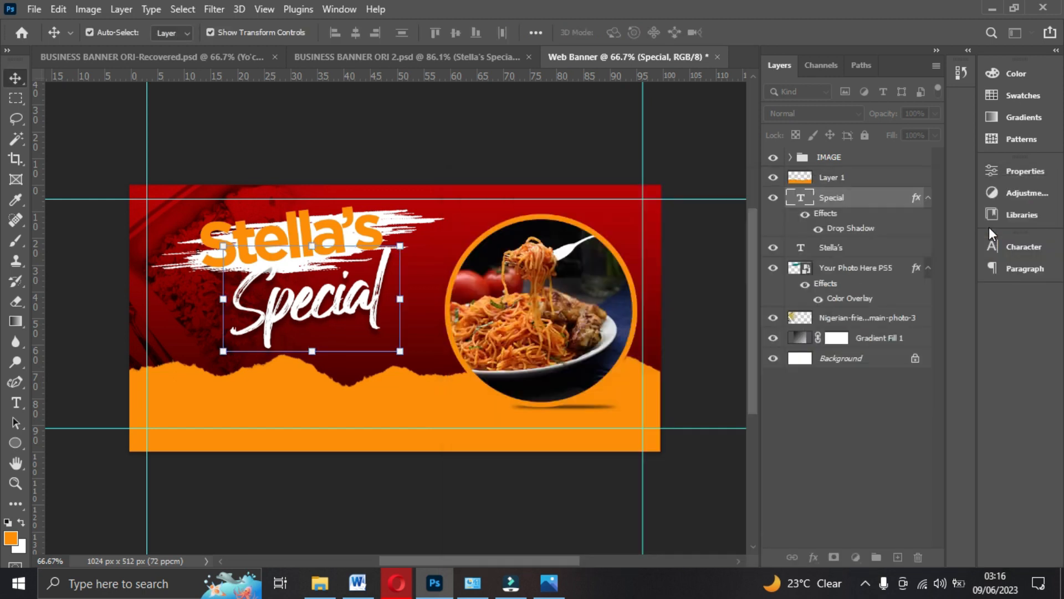
- Try a tracking of 0 and a slight leftward shift on the "Special" text, and undo both changes
left_click(1016, 249)
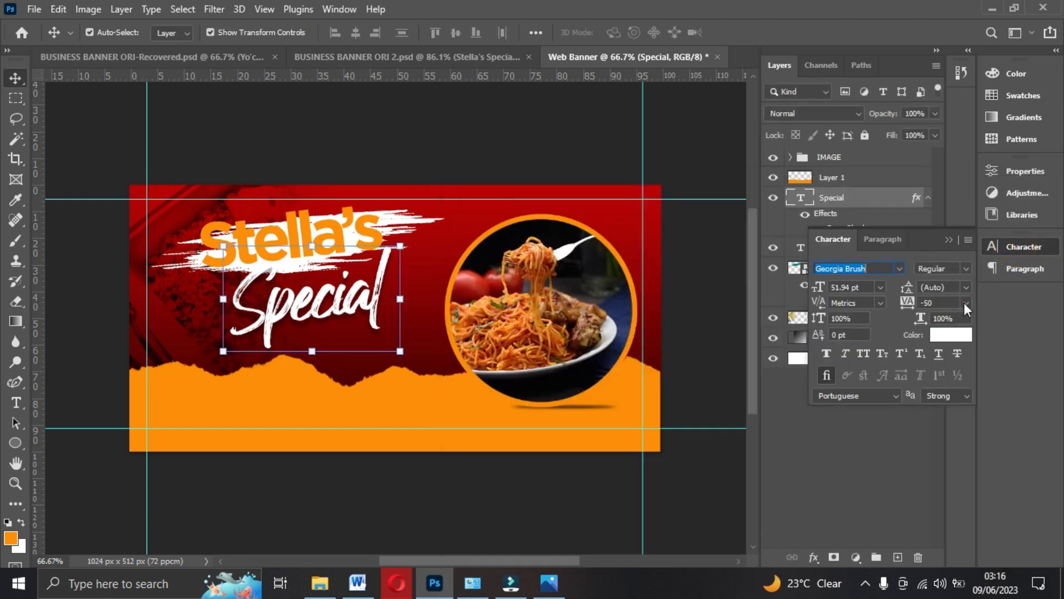
left_click(966, 303)
left_click(947, 399)
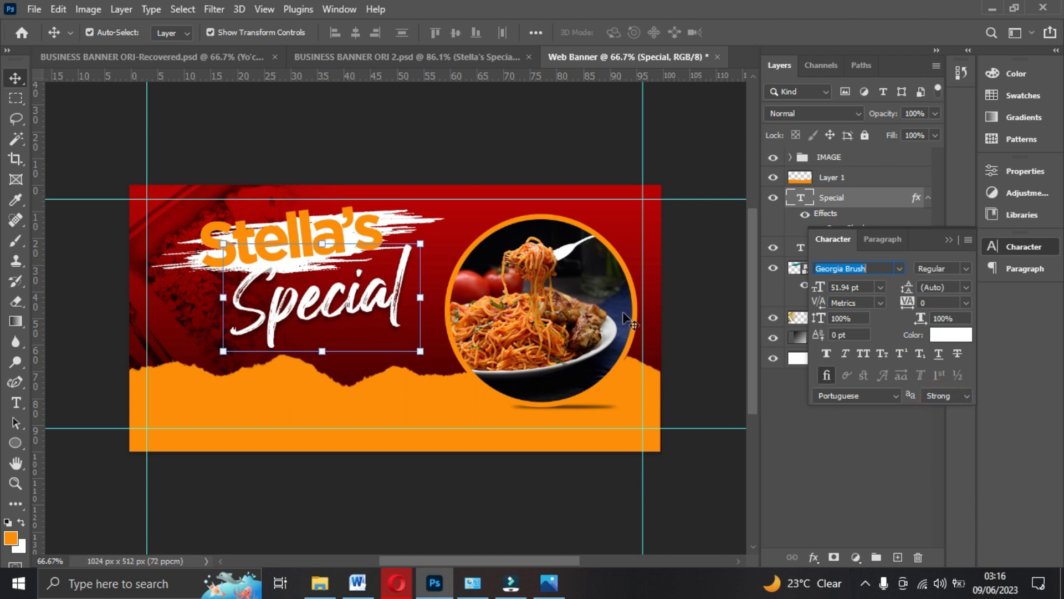
mouse_move(326, 297)
left_mouse_down()
mouse_move(326, 284)
mouse_move(319, 298)
left_mouse_up()
key("ctrl+z")
key("ctrl+z")
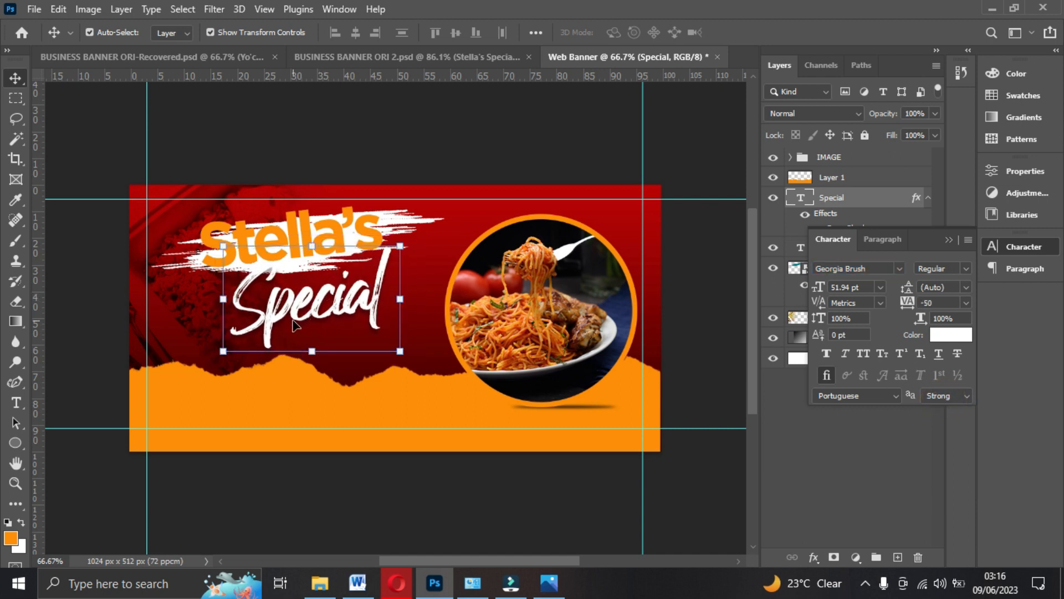
left_click(328, 469)
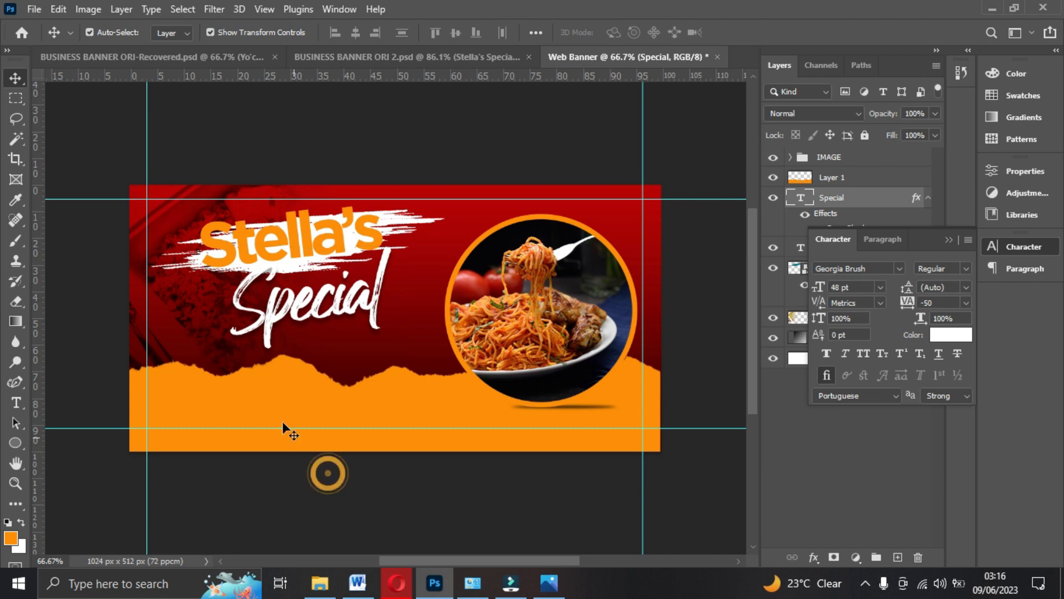
left_click(289, 255)
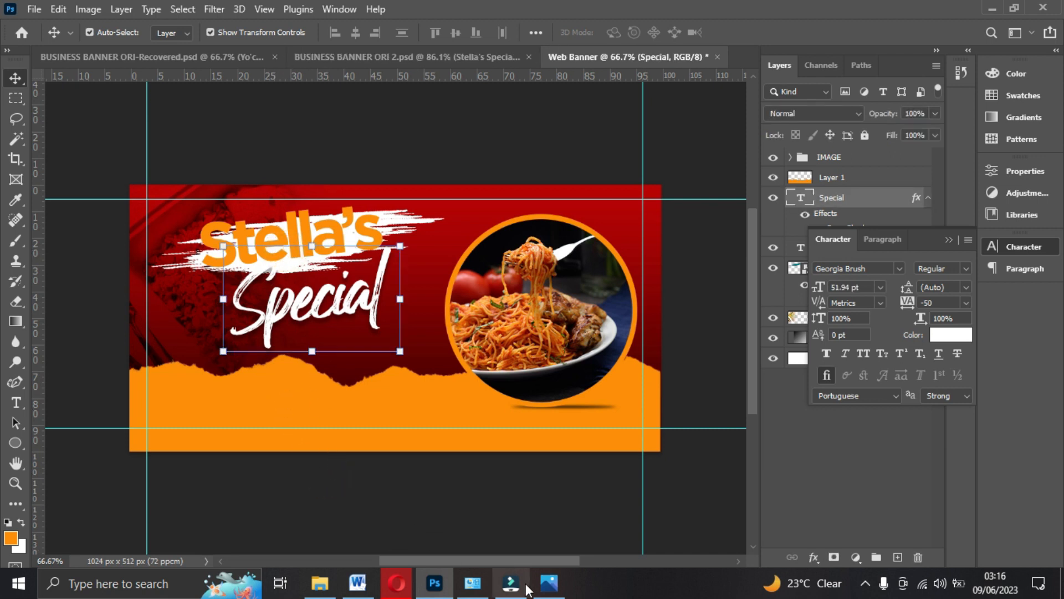
- Compare with the reference banner and distort the torn orange strip by pulling its upper-left corner outward and down, applying the transform
left_click(549, 582)
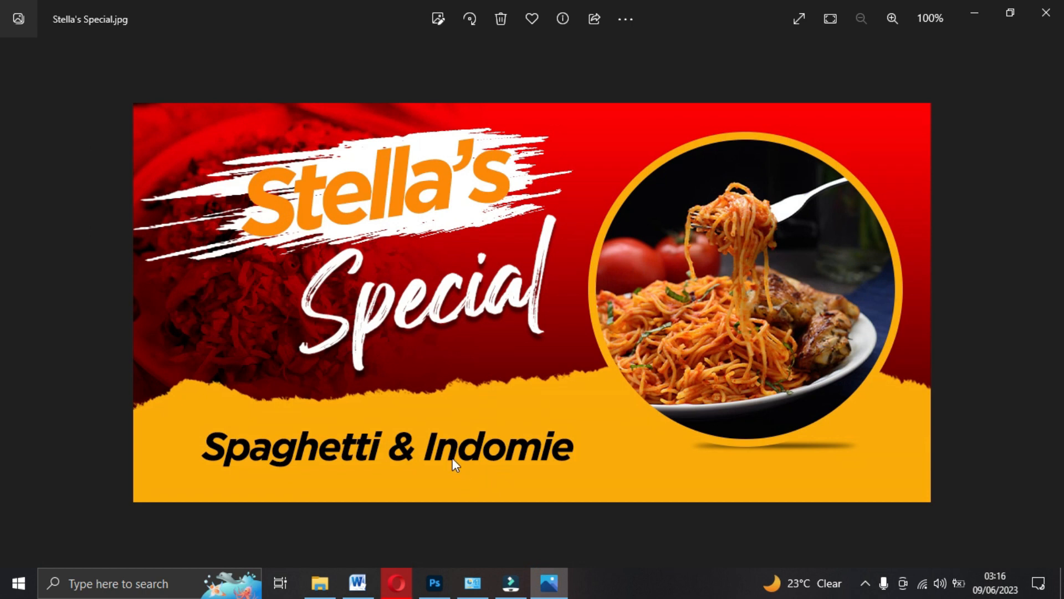
left_click(435, 583)
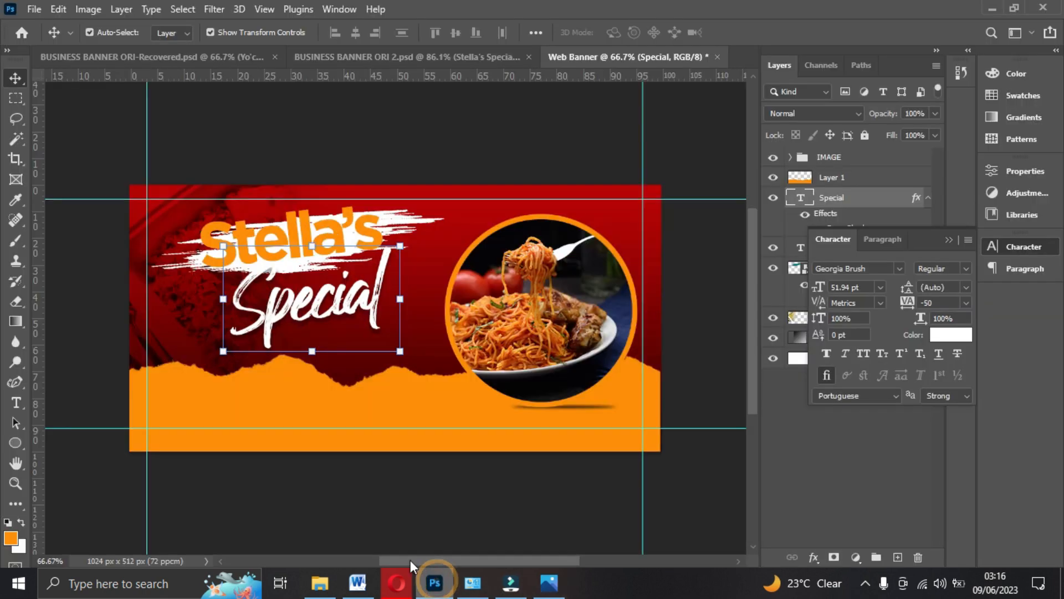
left_click(213, 410)
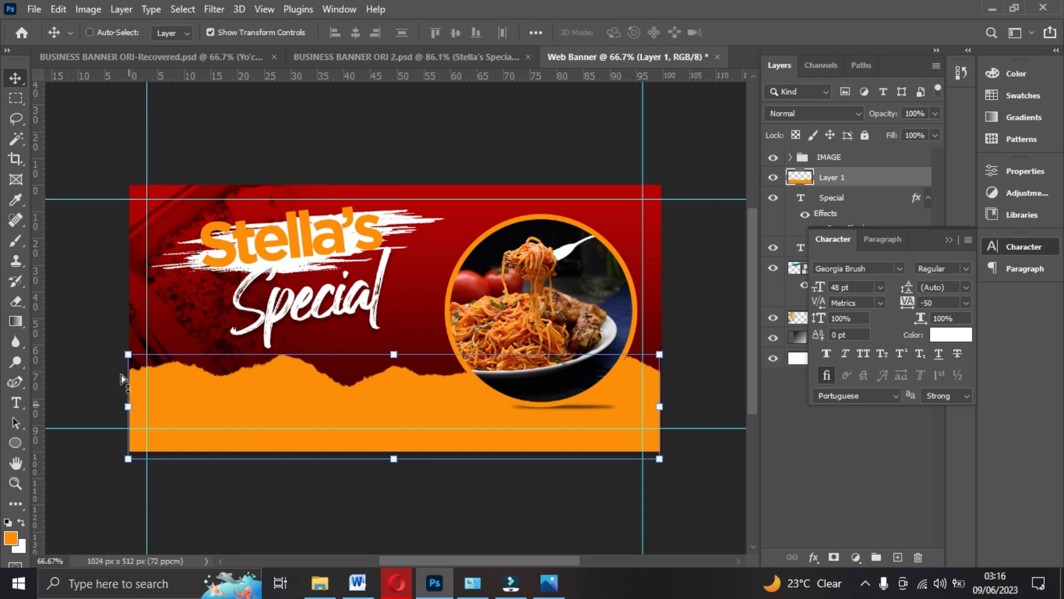
left_click_drag(131, 358, 100, 381)
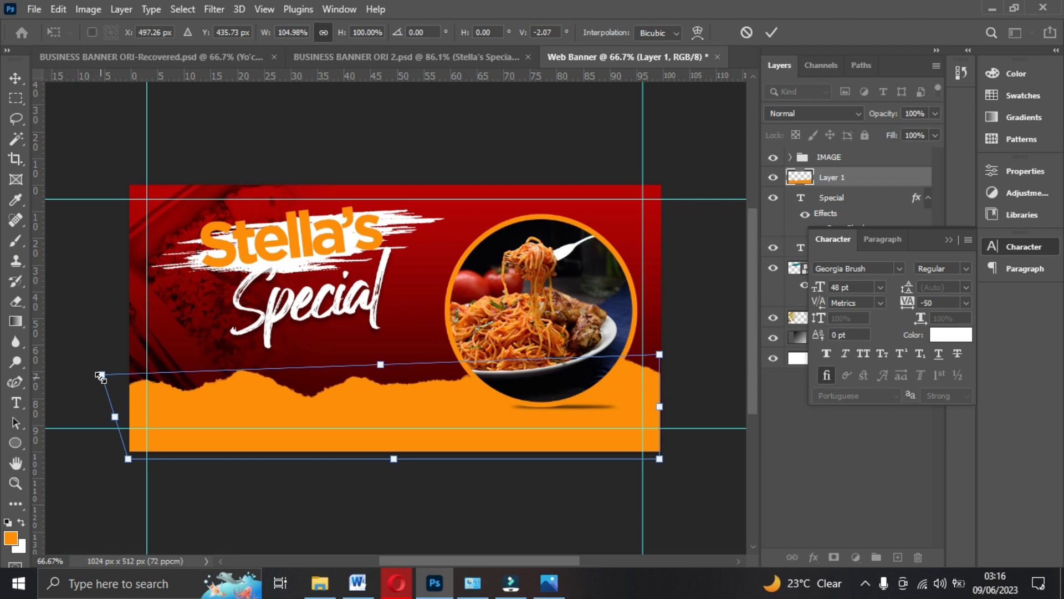
key("ctrl+z")
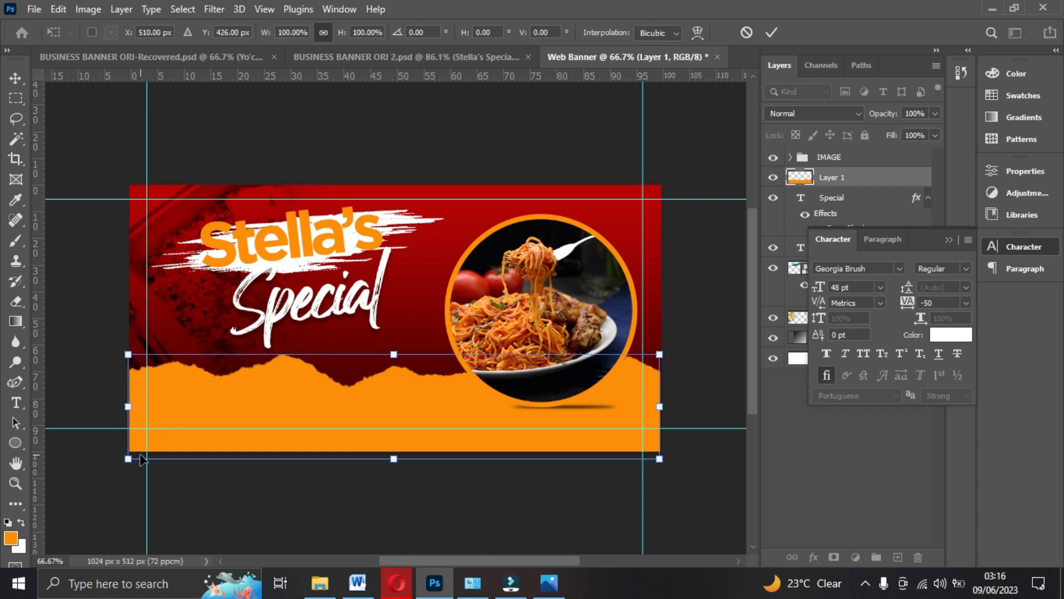
mouse_move(132, 464)
left_mouse_down()
mouse_move(124, 459)
mouse_move(121, 481)
left_mouse_up()
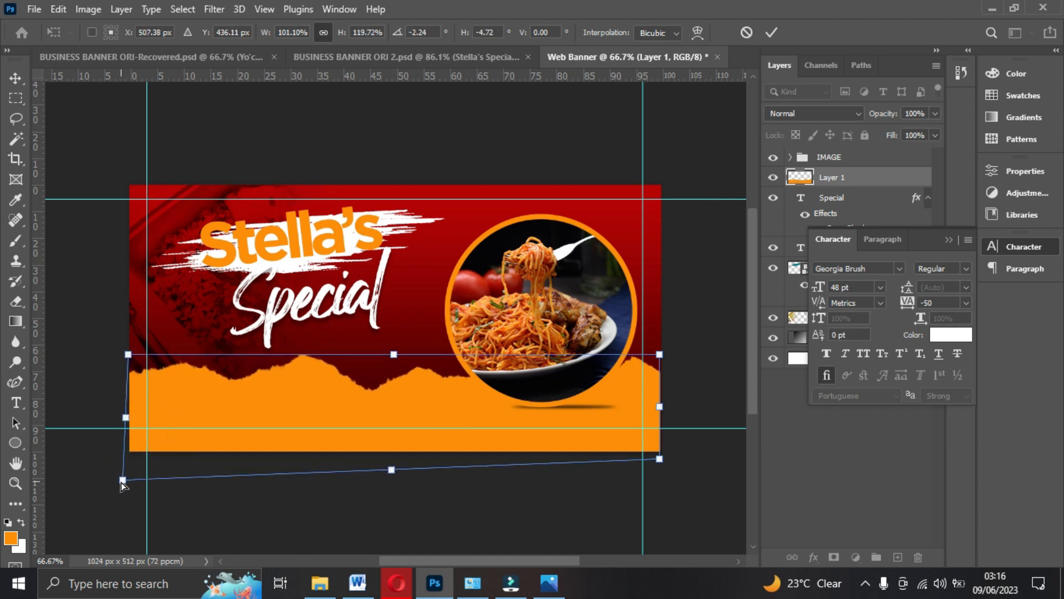
key("ctrl+z")
left_click_drag(131, 357, 98, 379)
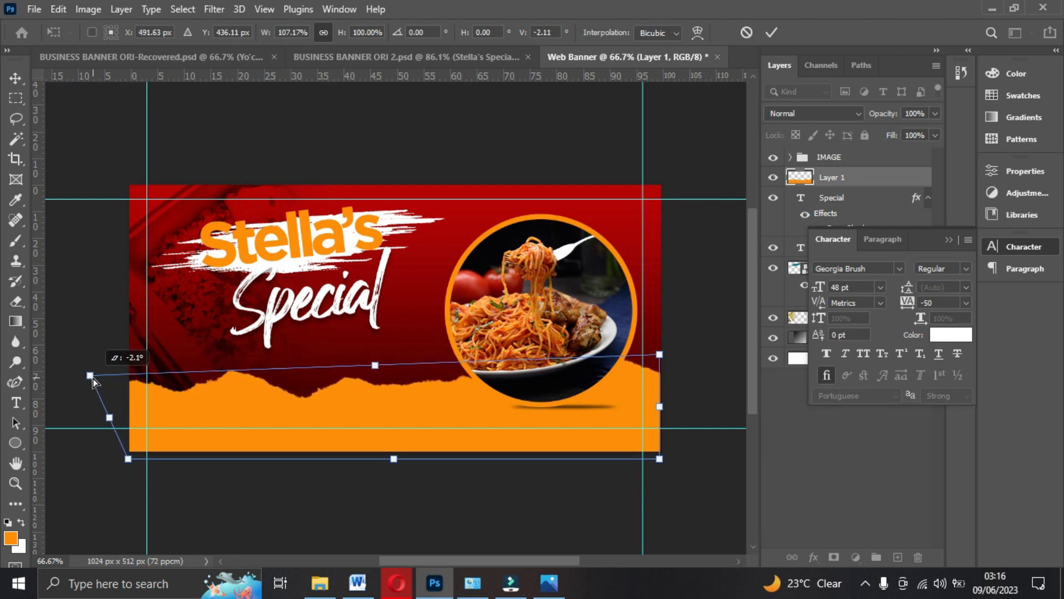
key("Return")
- Move both title texts and the brush stroke slightly down and left together, and scale them up to about 106%
left_click(299, 236)
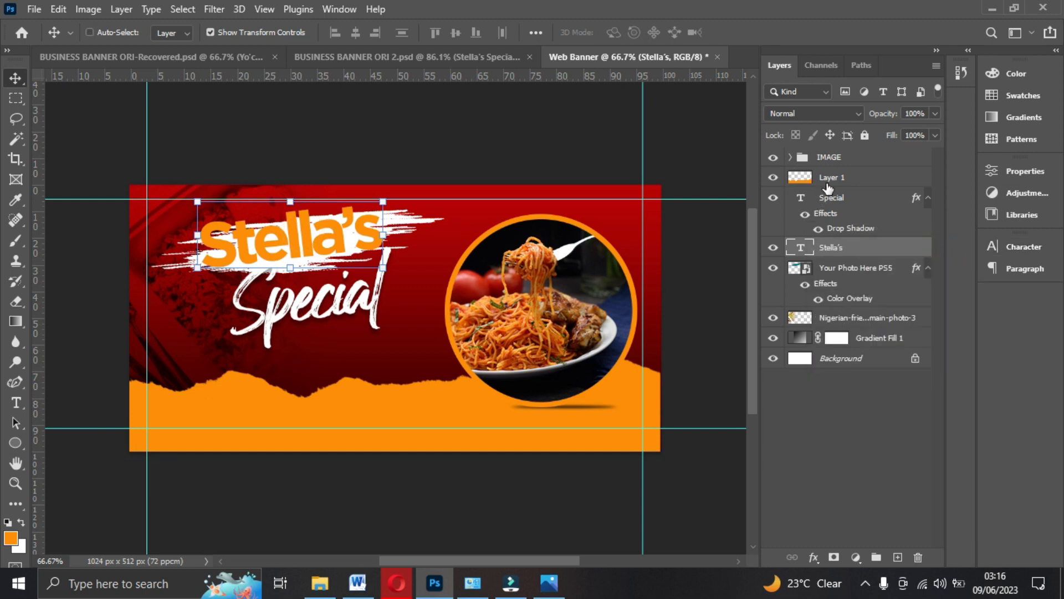
left_click(833, 199, "ctrl")
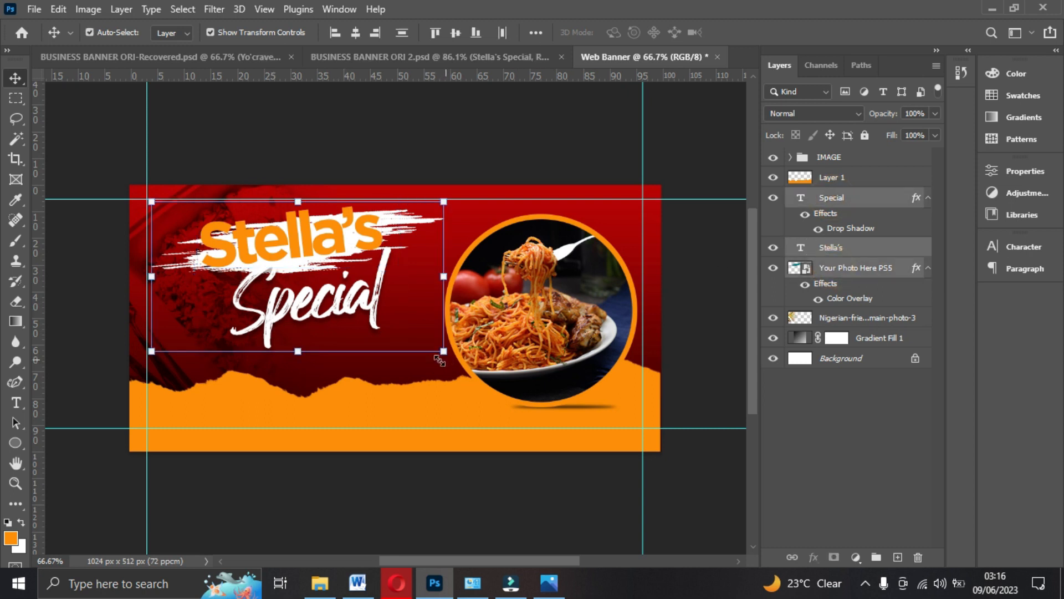
left_click_drag(301, 299, 295, 302)
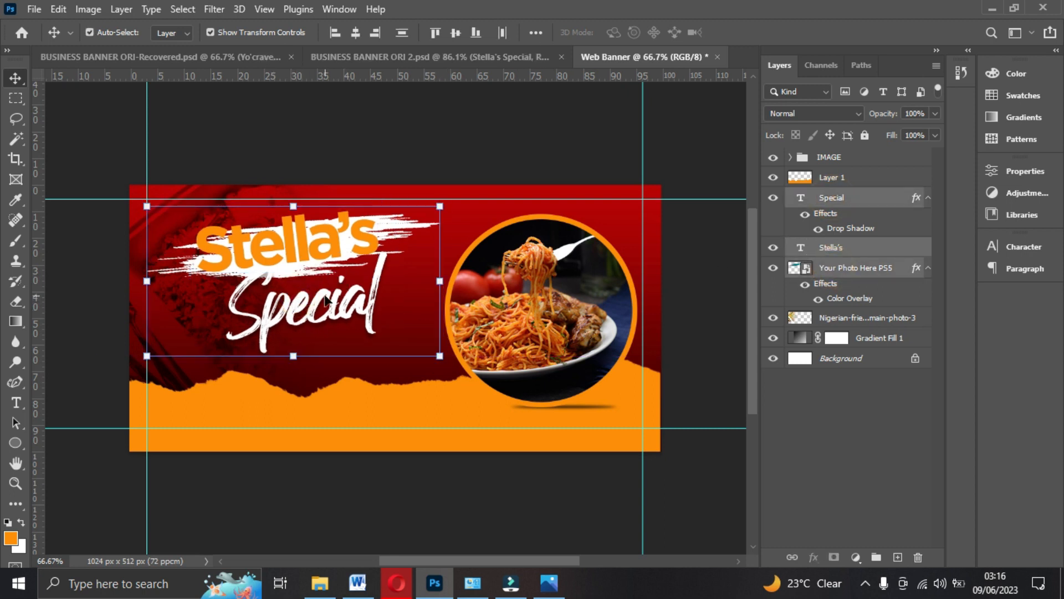
left_click_drag(439, 204, 459, 194)
key("Return")
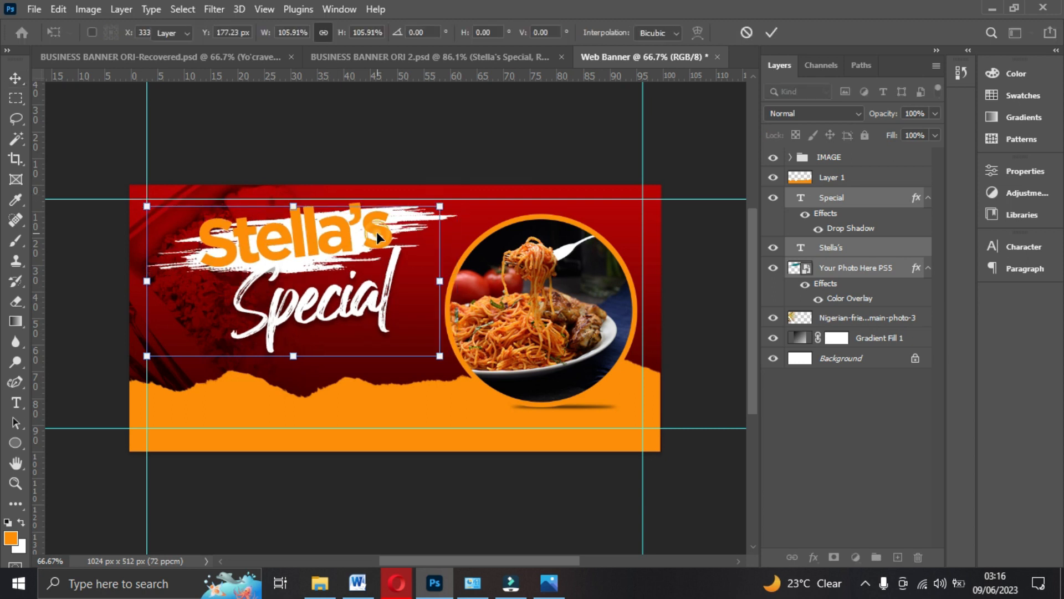
- Try duplicating the "Stella's" text layer and undo the duplication
left_click(328, 406)
left_click(327, 238)
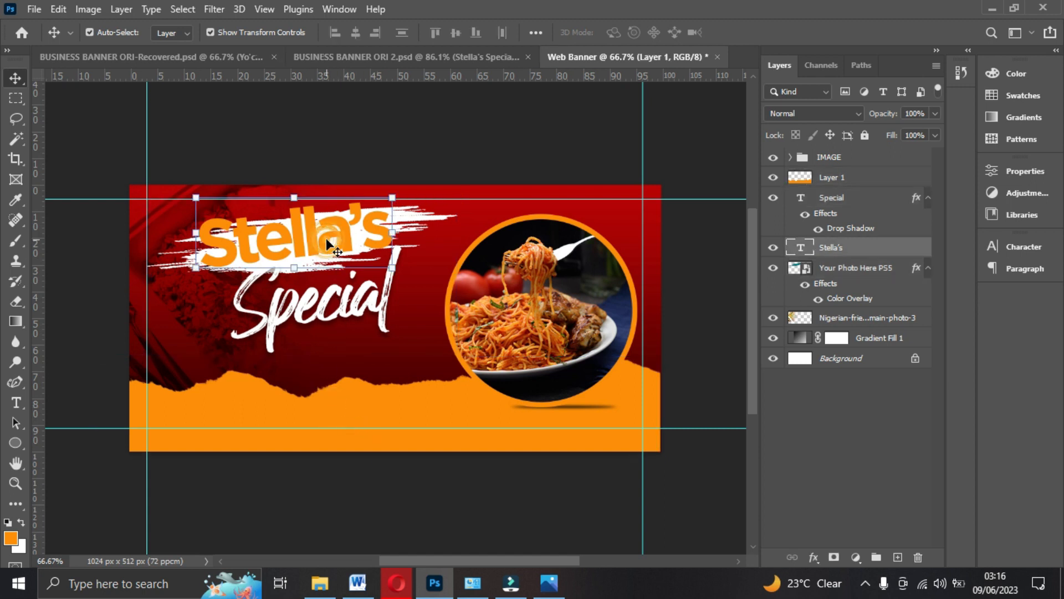
key("ctrl")
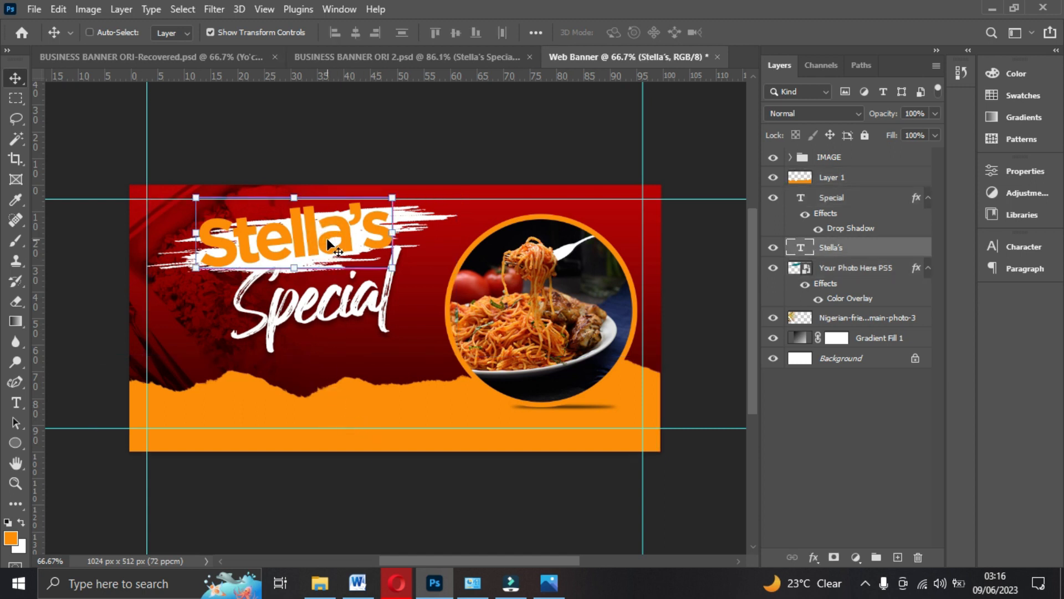
key("ctrl+j")
key("ctrl+z")
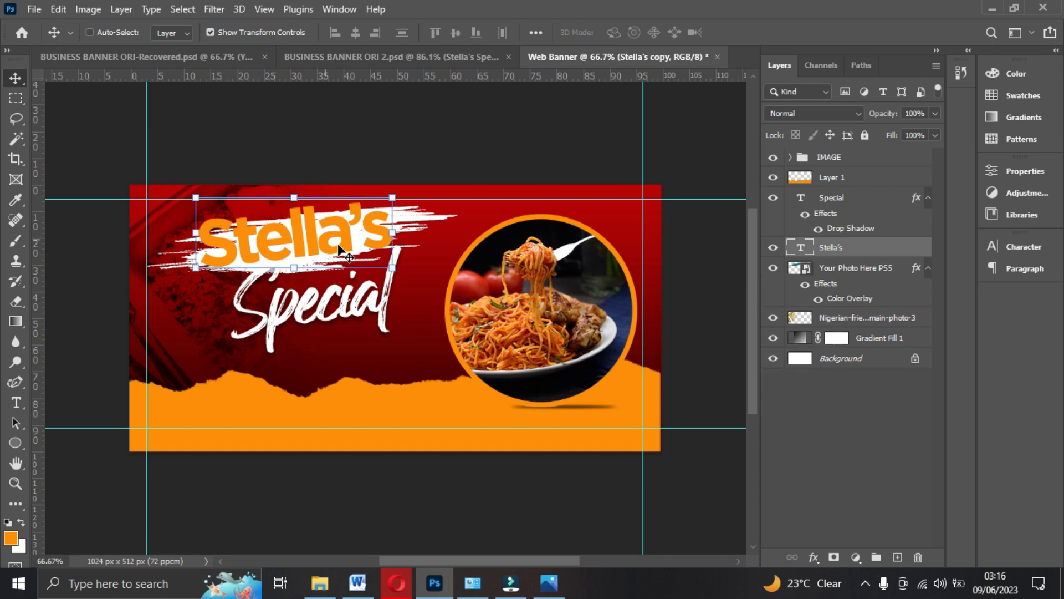
- Select the torn orange strip's layer and set the Type tool to Gotham Bold Italic in black (000000)
left_click(316, 415, "ctrl")
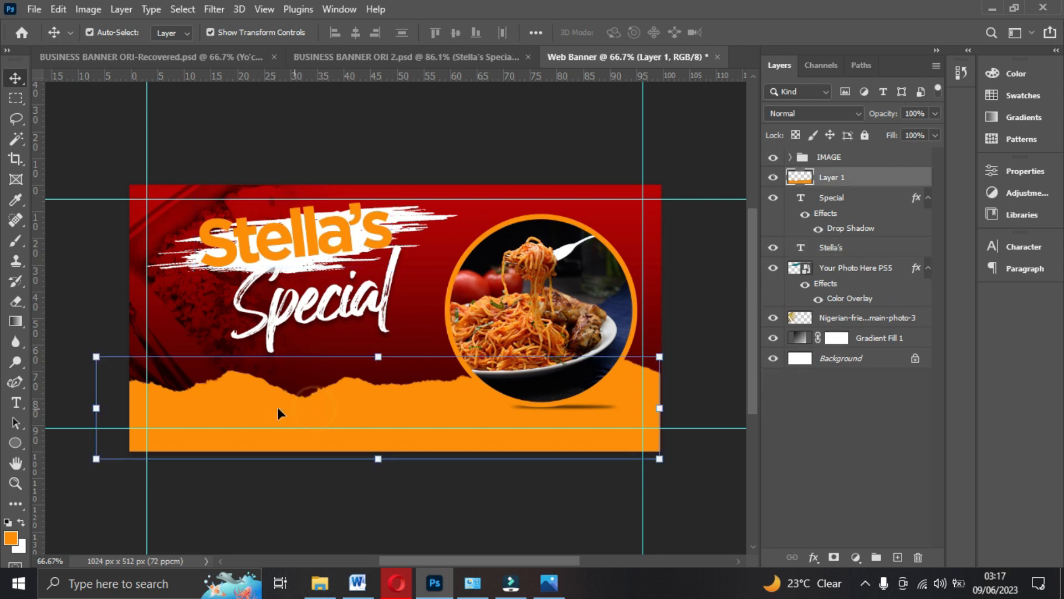
left_click(11, 407)
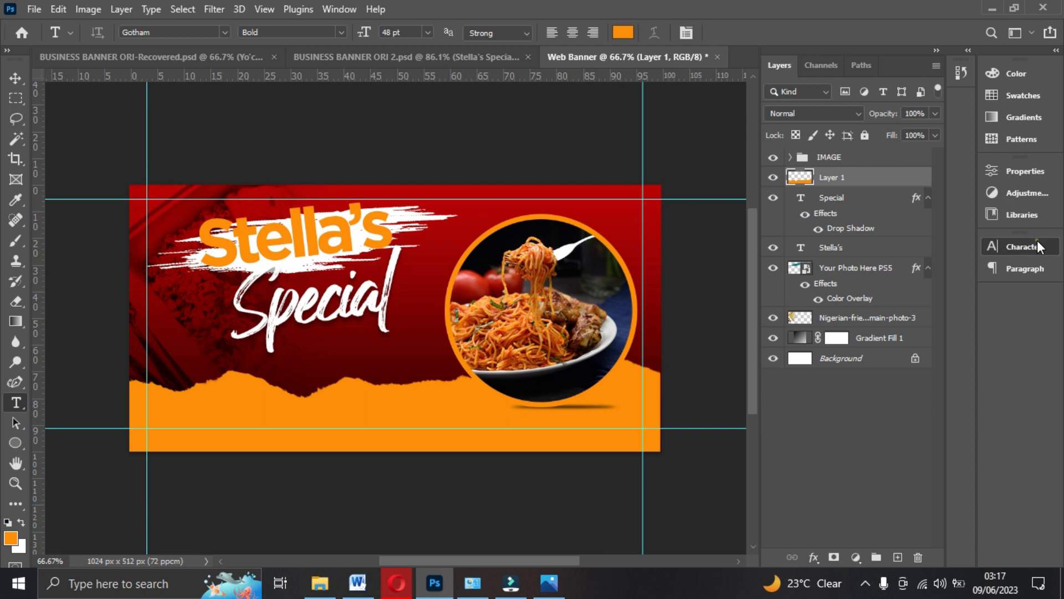
left_click(1034, 246)
left_click(965, 269)
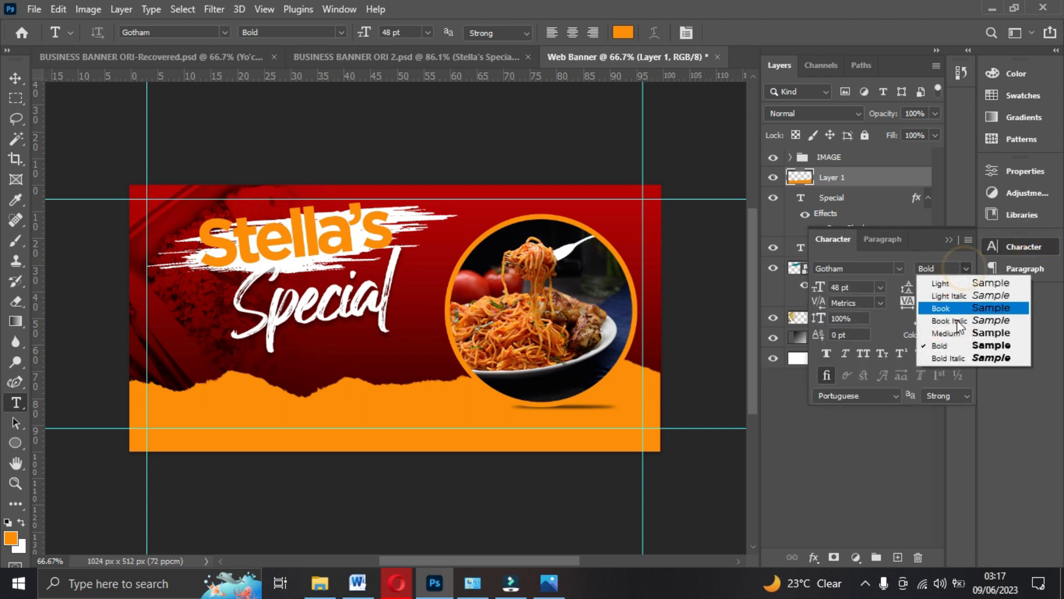
left_click(959, 350)
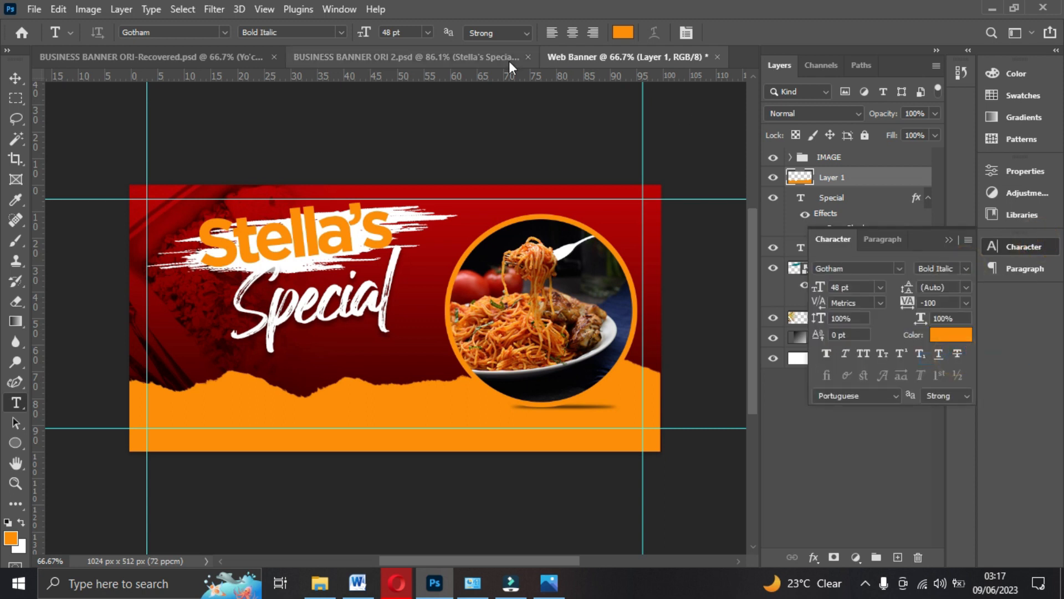
left_click(623, 32)
type("000000")
left_click(939, 143)
- Add the text "Spaghetti & Indomine" over the orange strip, clearing the stray characters first
left_click(267, 410)
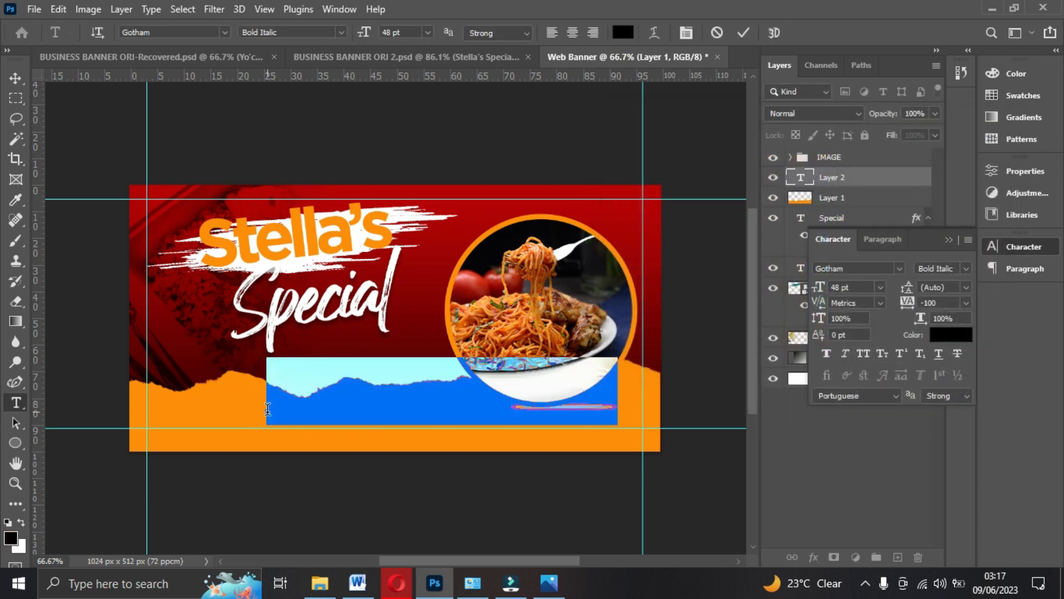
type("fc8800")
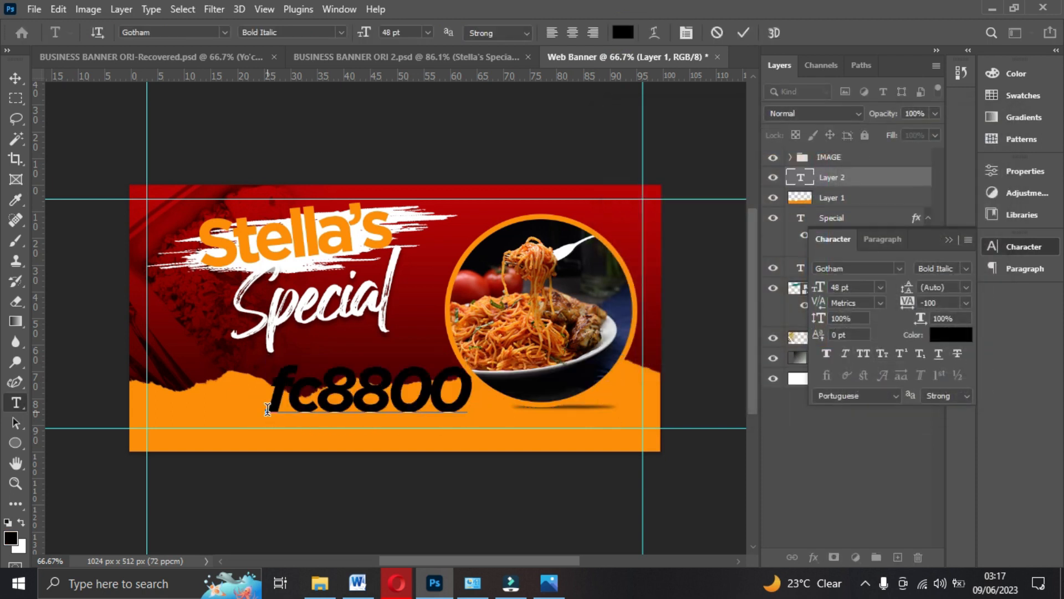
key("BackSpace")
key("Left")
key("Left")
key("Left")
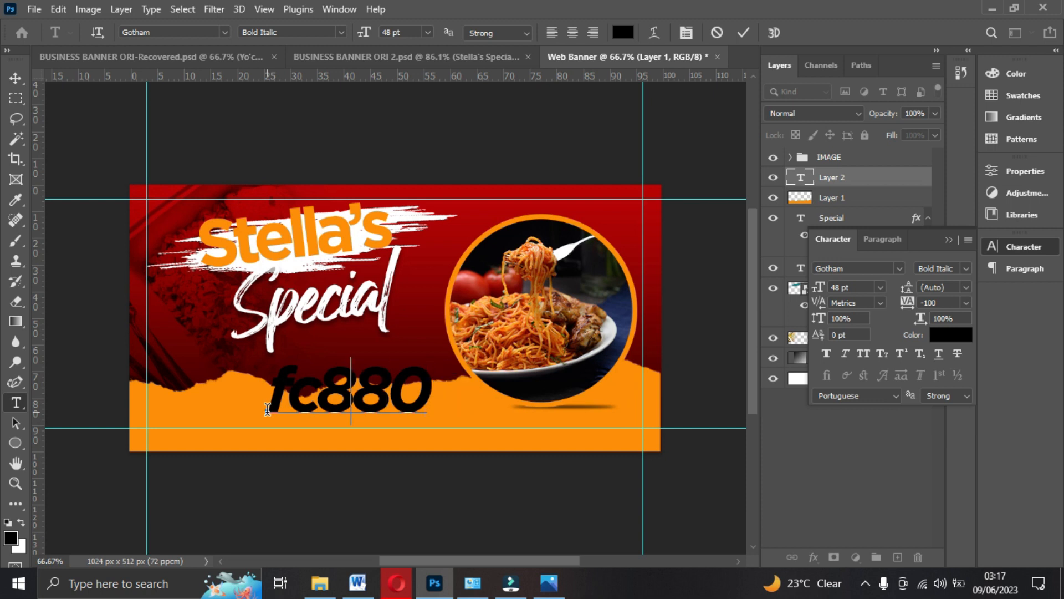
key("ctrl+a")
key("BackSpace")
type("Spaghetti & Indomine")
left_click(16, 77)
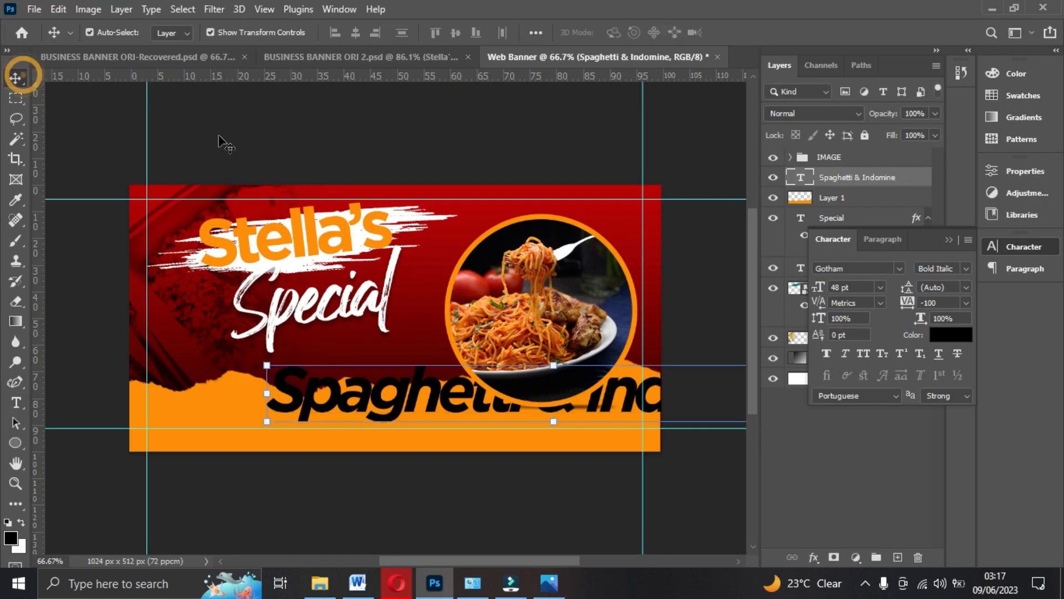
- Align the "Spaghetti & Indomine" text with the left guide, set its size to 14 pt and enlarge it about one and a half times
left_click_drag(376, 394, 257, 399)
left_click(881, 287)
left_click(856, 394)
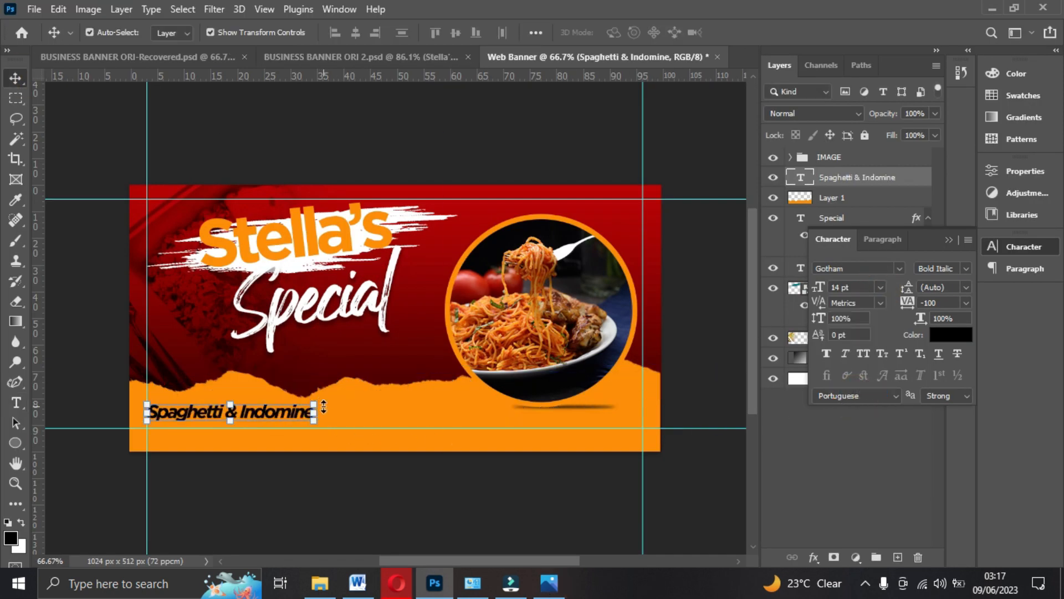
left_click_drag(322, 410, 373, 416)
key("Return")
left_click(703, 351)
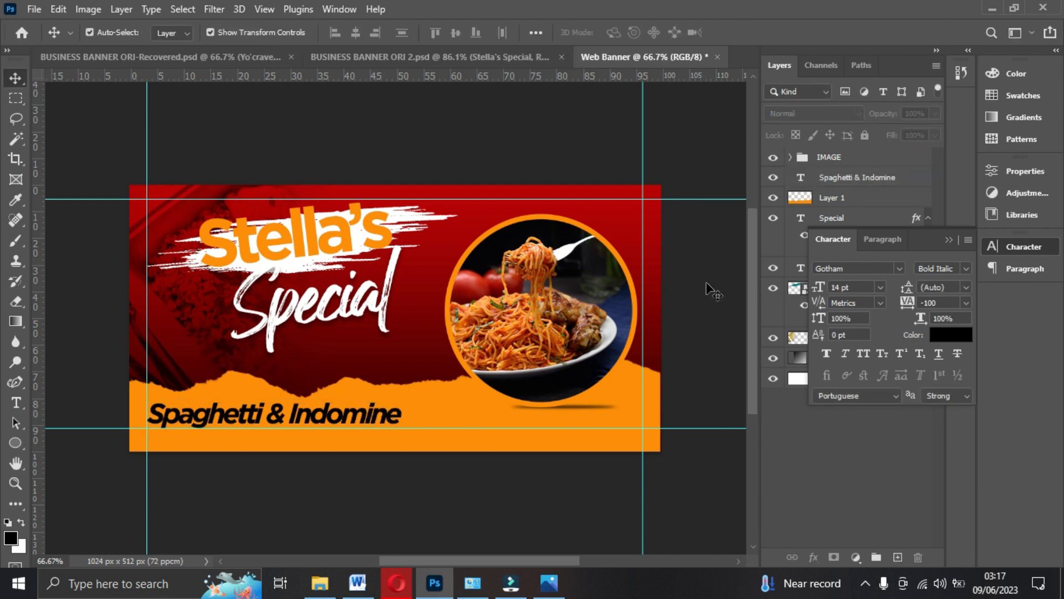
- Compare the banner at closer zoom with the Stella's Special reference image
left_click(949, 240)
left_click(569, 136)
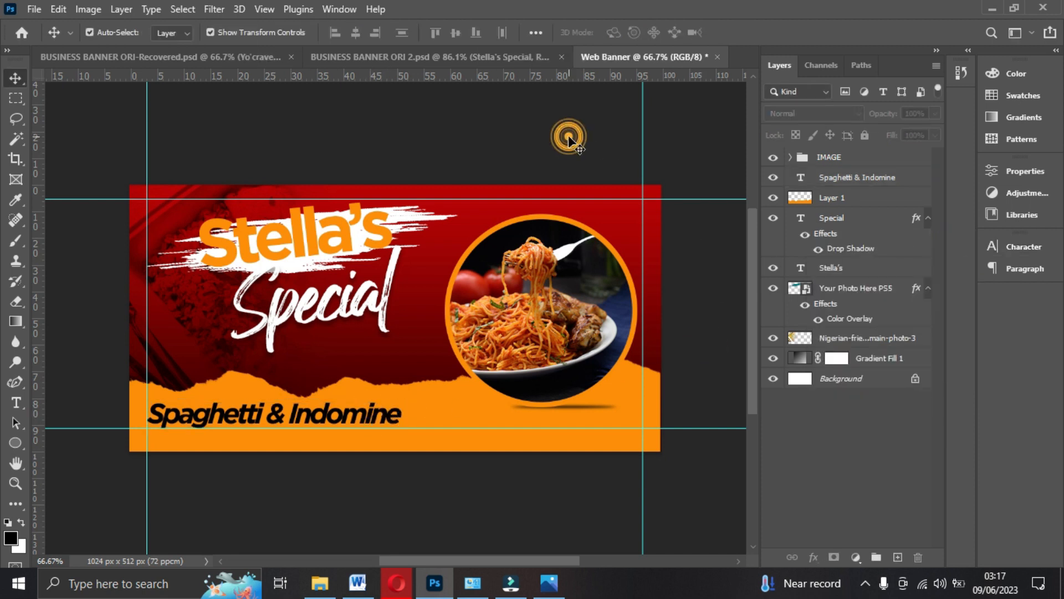
scroll(569, 136, "up", 3)
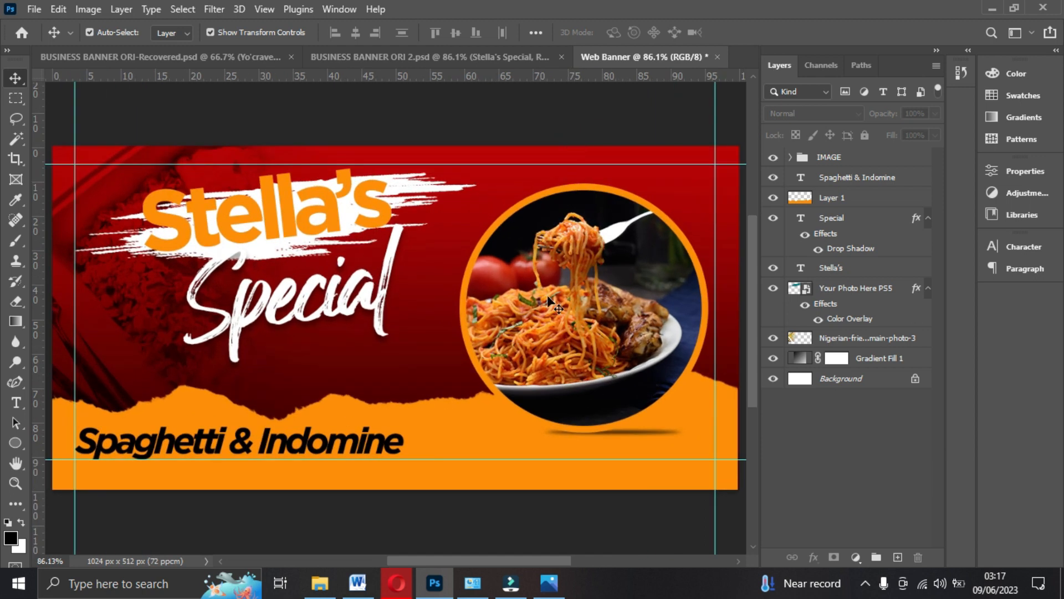
left_click(550, 582)
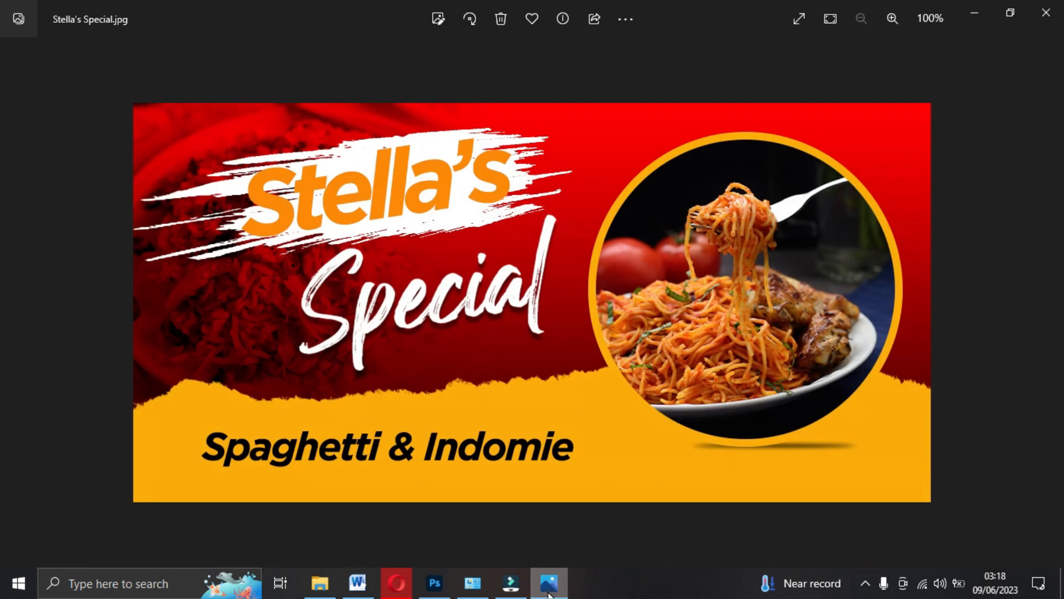
left_click(548, 591)
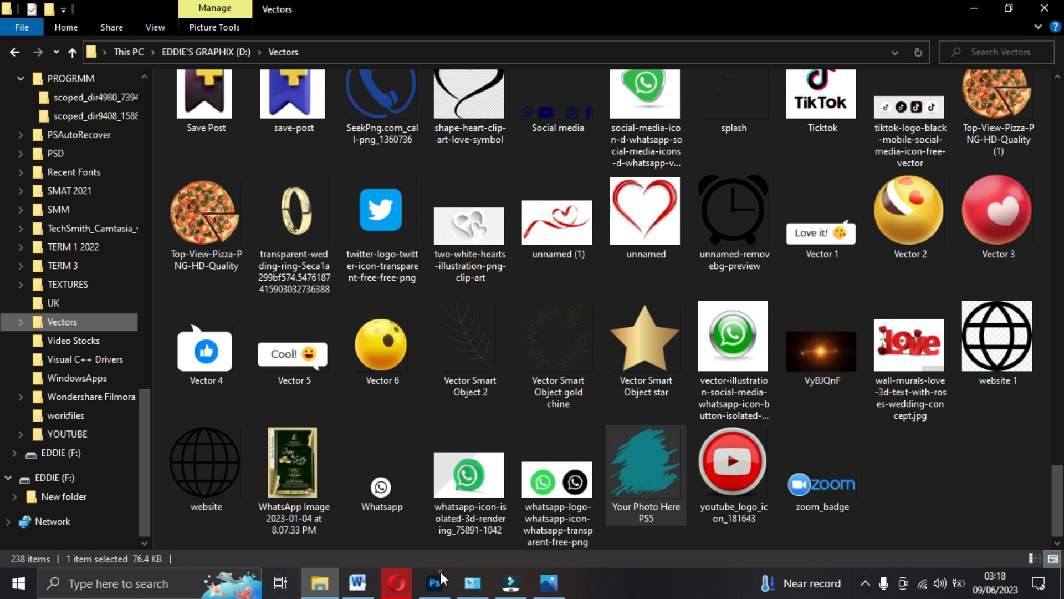
left_click(433, 578)
- Nudge the "Stella's" title slightly down and right, and change its font style to Bold Italic
left_click(282, 209)
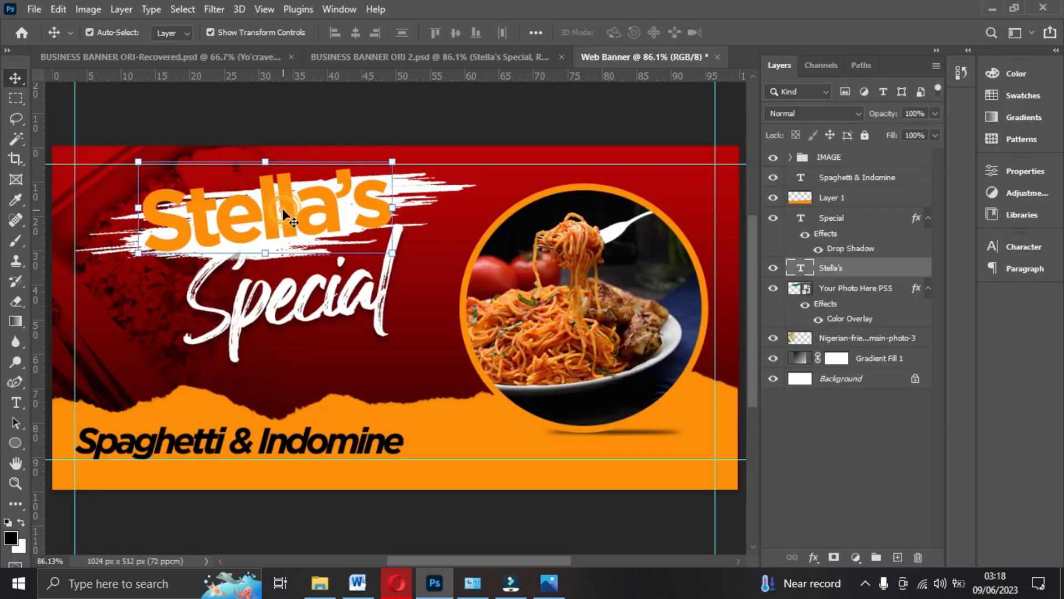
left_click(286, 220)
left_click_drag(286, 220, 285, 219)
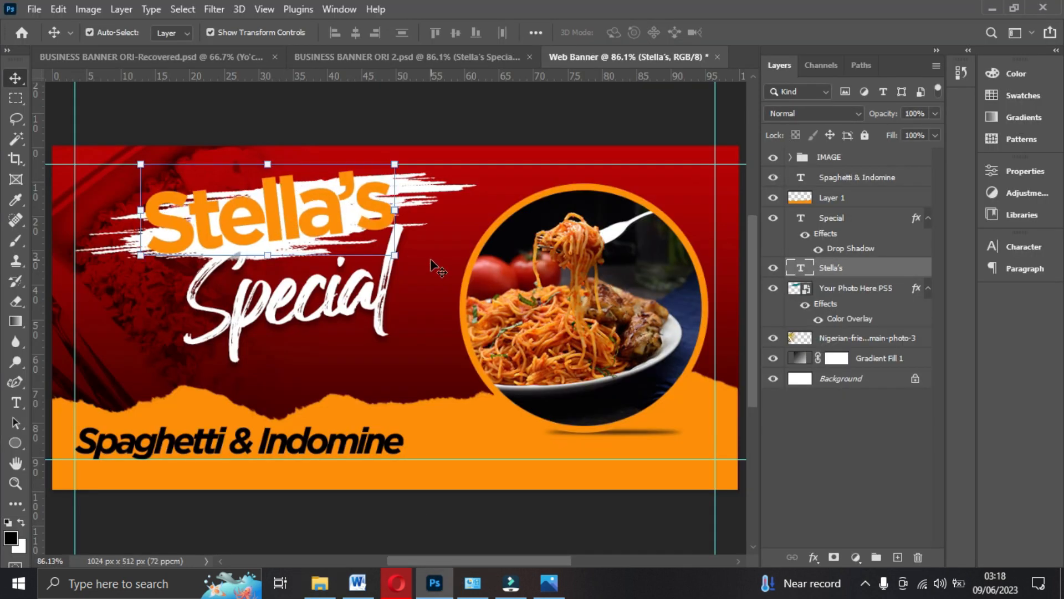
left_click(1012, 245)
left_click(959, 269)
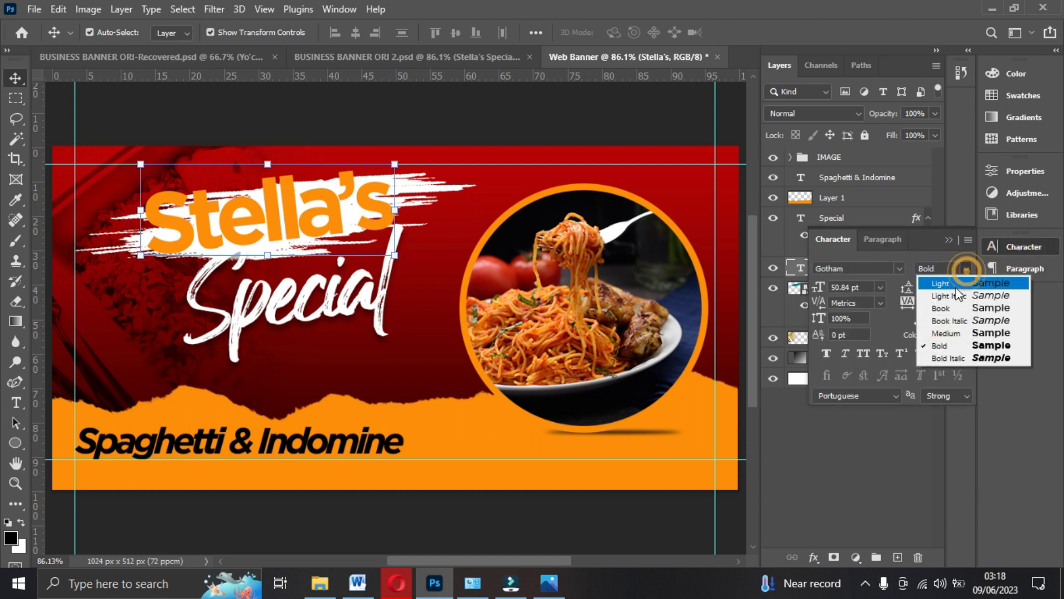
left_click(944, 353)
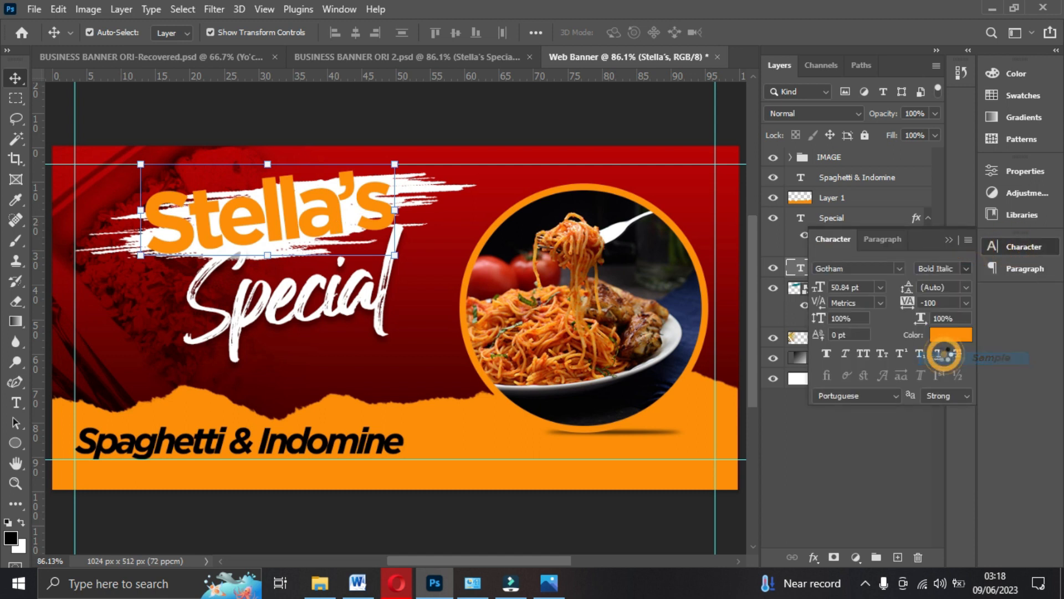
left_click(351, 114)
- Shift the "Special" text slightly down and left, and nudge "Stella's" and its white brush stroke slightly down
left_click(340, 238)
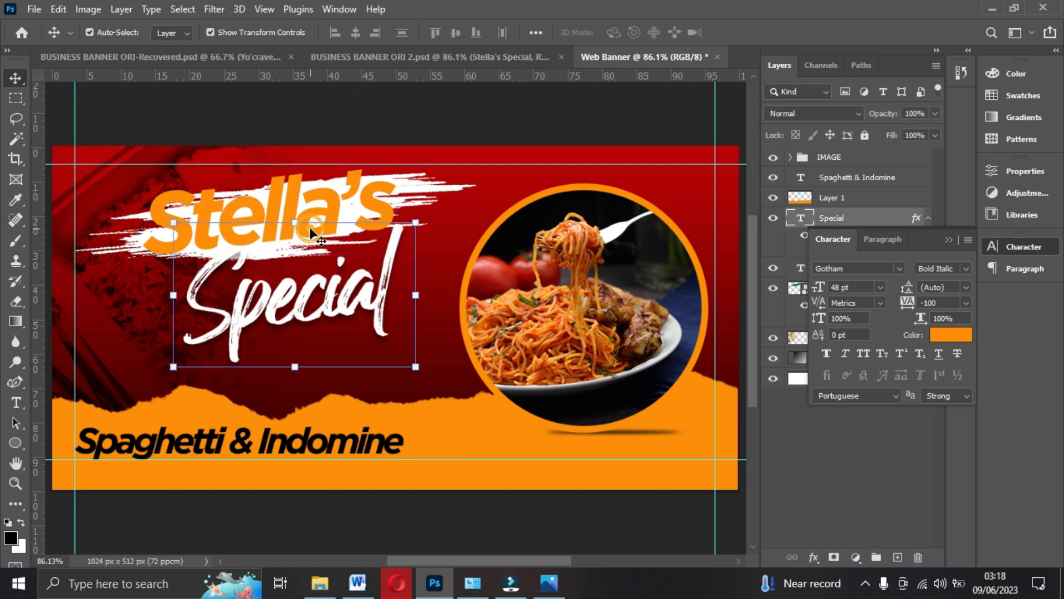
mouse_move(320, 286)
left_mouse_down()
mouse_move(311, 293)
mouse_move(276, 235)
mouse_move(303, 287)
left_mouse_up()
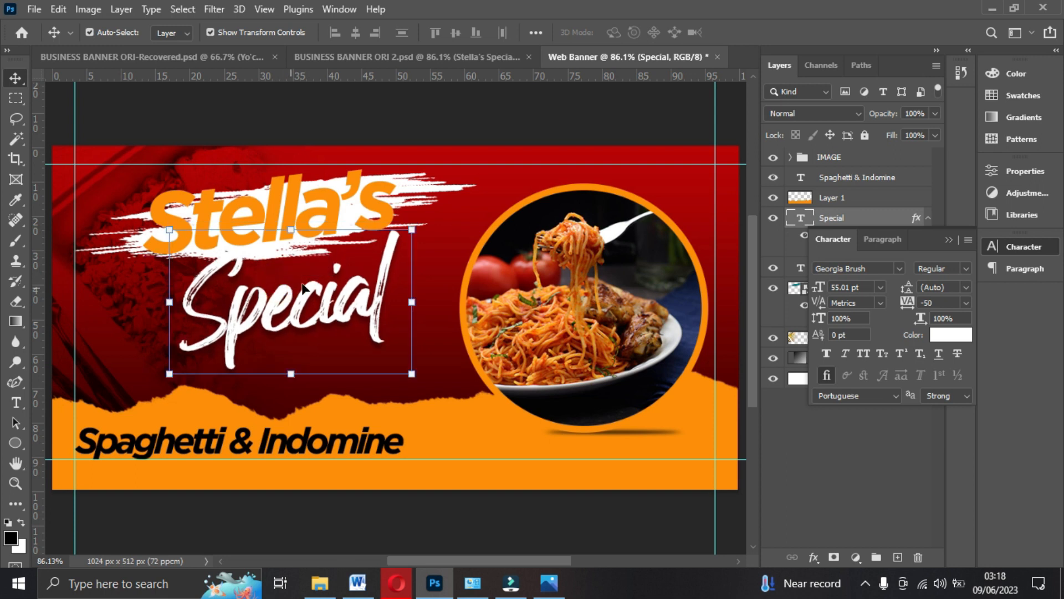
left_click(404, 121)
left_click_drag(332, 192, 333, 198)
left_click(427, 136)
mouse_move(422, 190)
left_mouse_down()
mouse_move(423, 202)
mouse_move(422, 191)
left_mouse_up()
left_click_drag(342, 310, 342, 315)
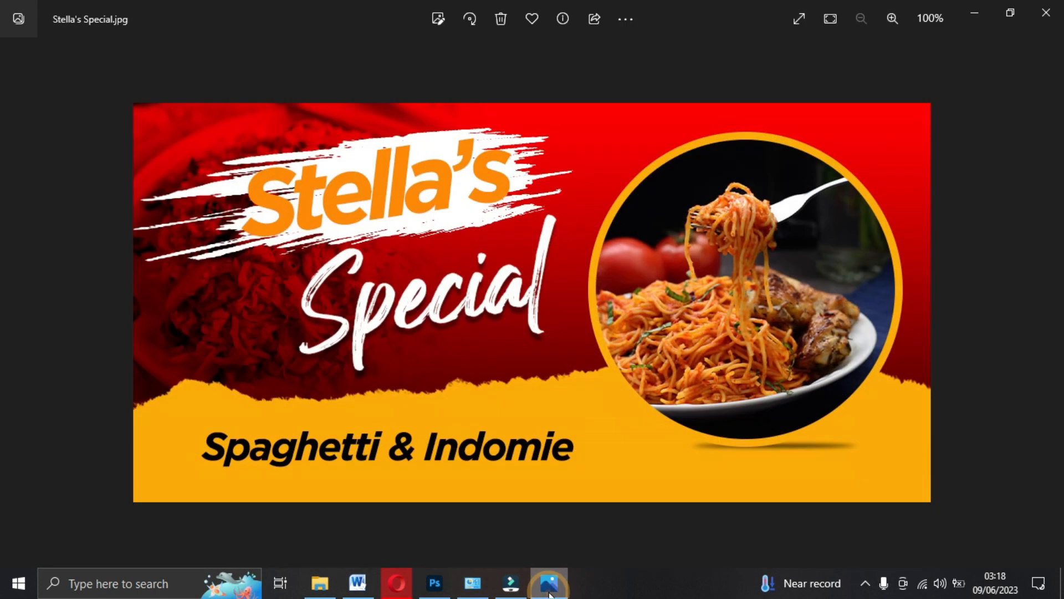
- Compare the adjusted title with the reference image again
left_click(549, 585)
left_click(549, 593)
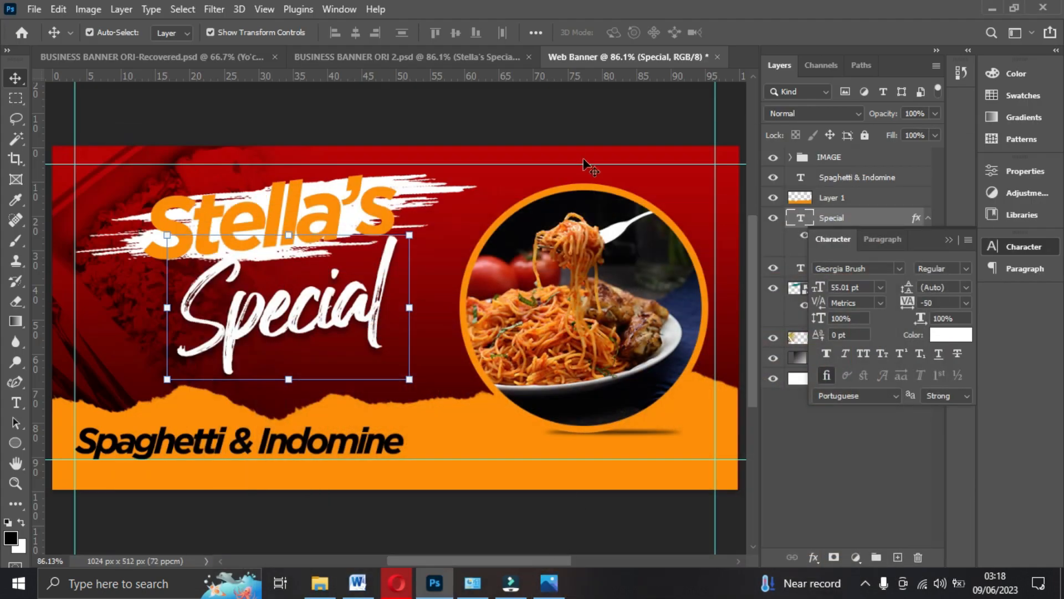
left_click(948, 240)
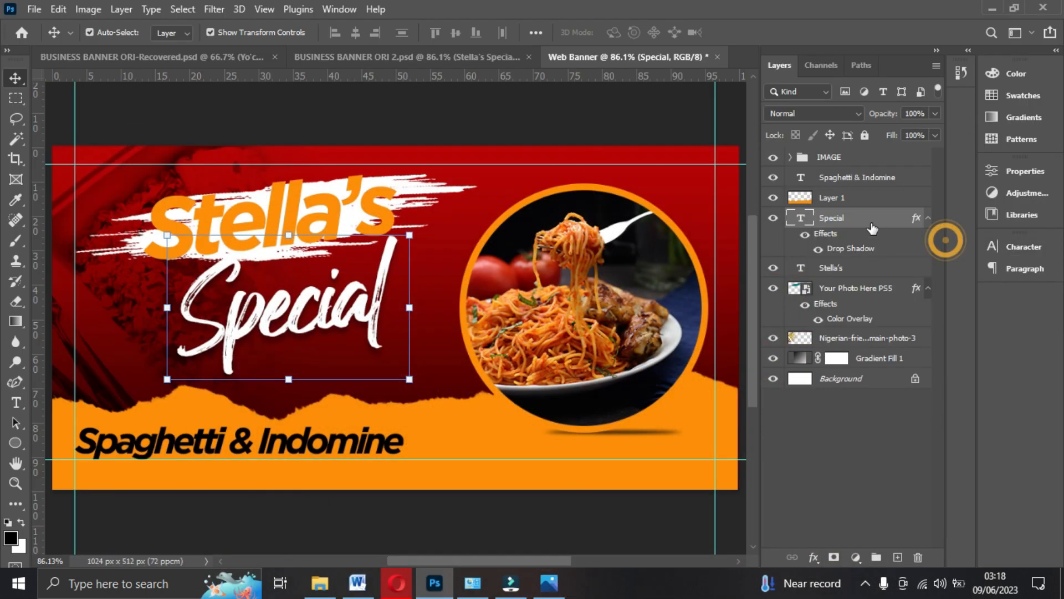
- Add a new layer above Gradient Fill 1 and choose the soft round brush with 0% hardness
left_click(866, 358)
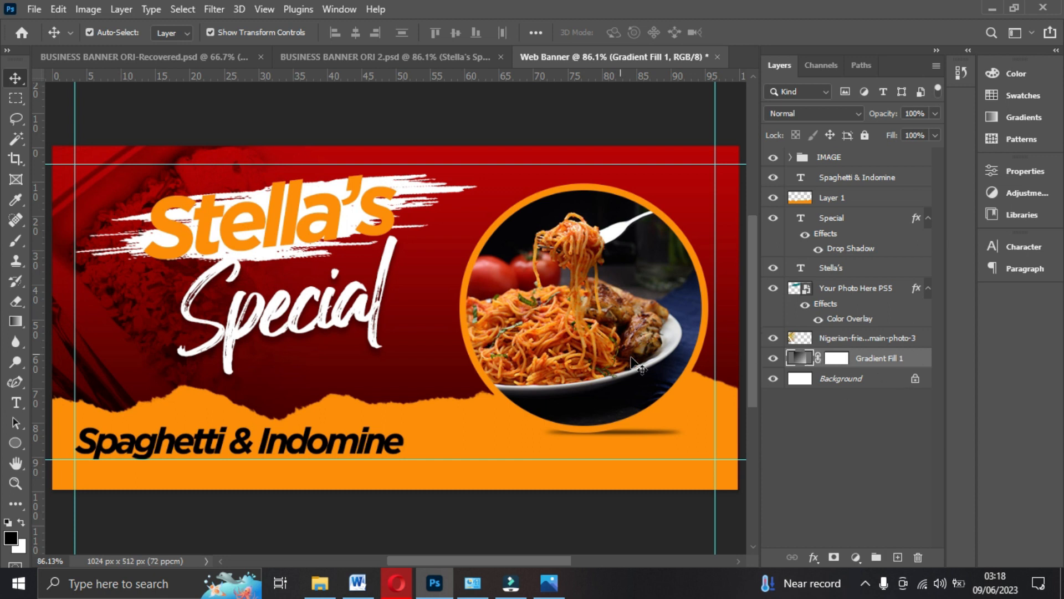
left_click(898, 557)
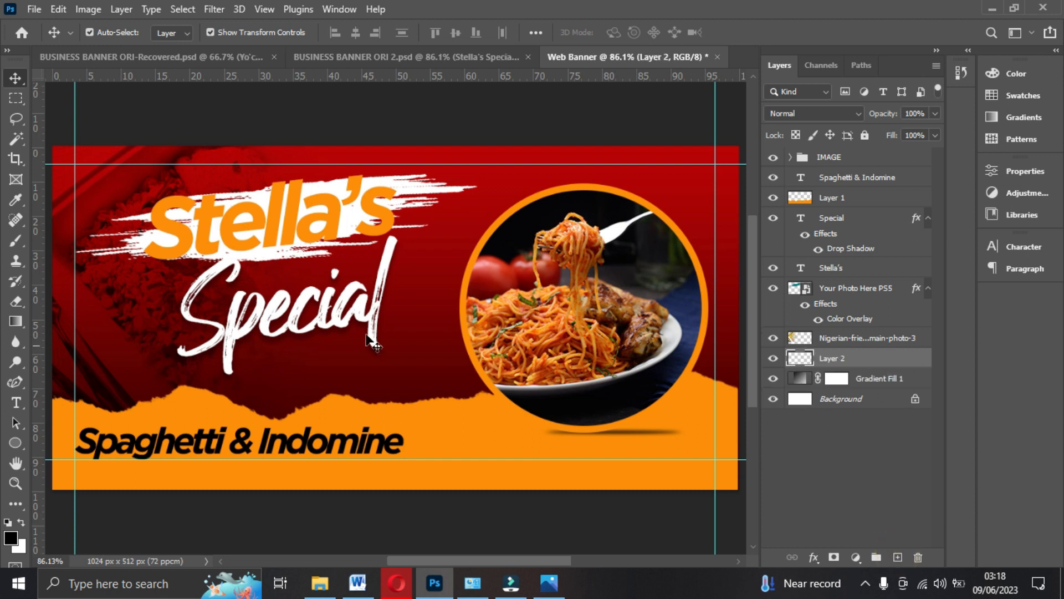
left_click(15, 240)
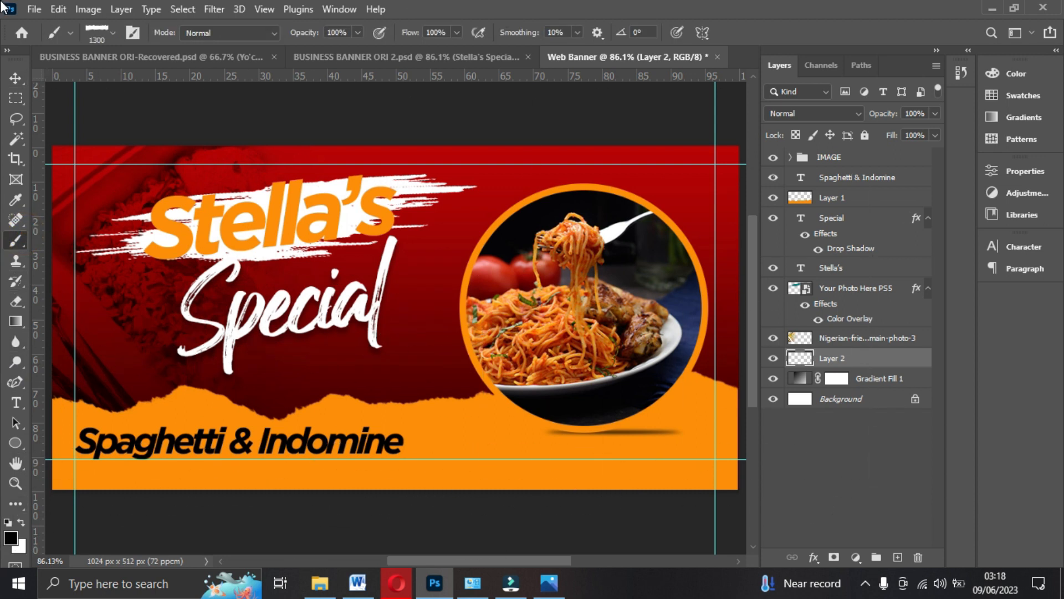
left_click(112, 33)
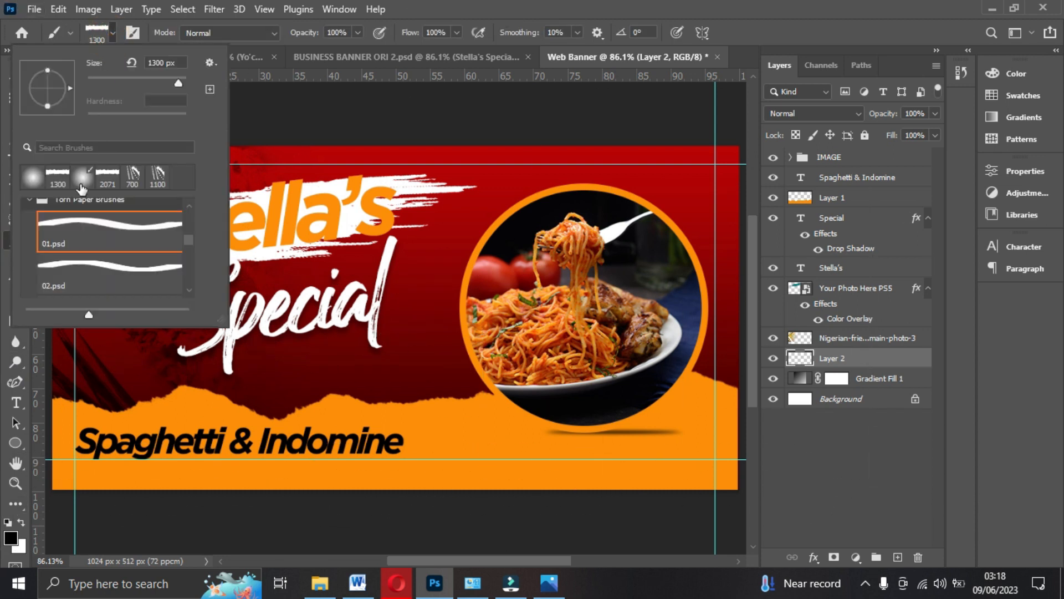
left_click(29, 174)
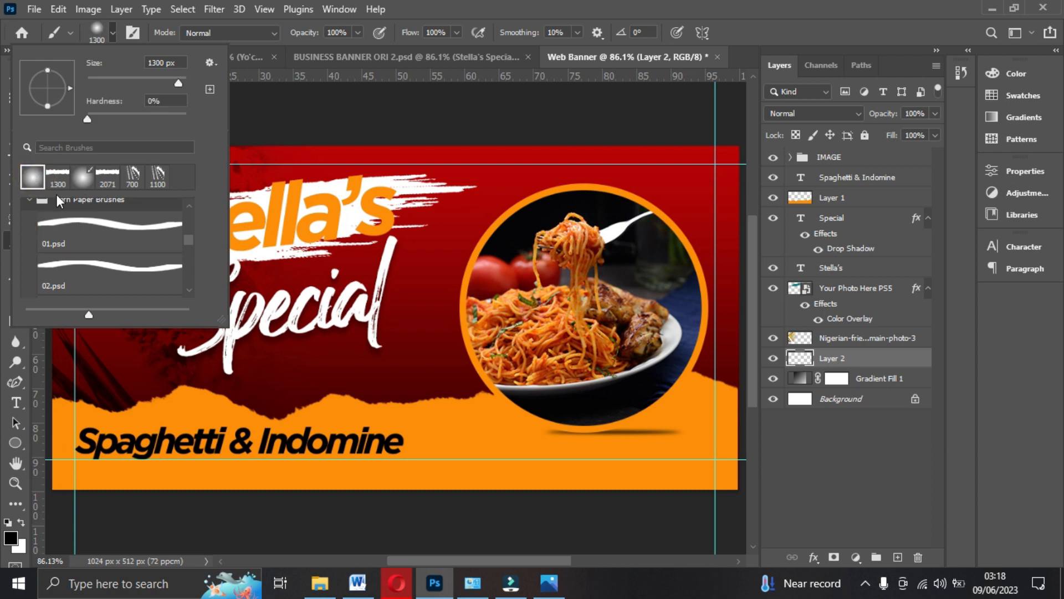
- Set the foreground colour to a slightly lighter red based on the banner's background red
left_click(12, 536)
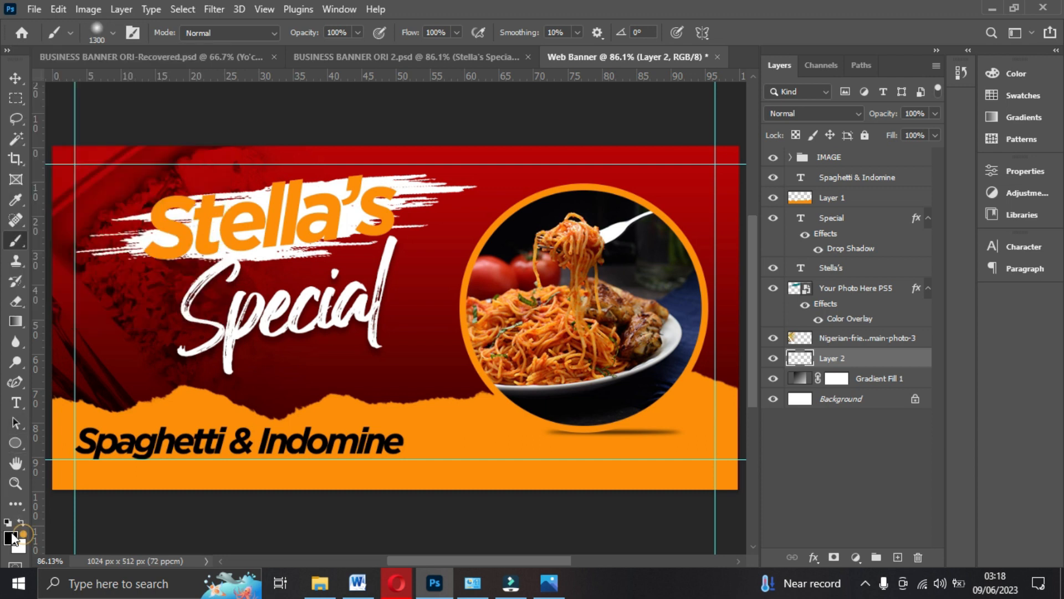
left_click(12, 535)
left_click(502, 168)
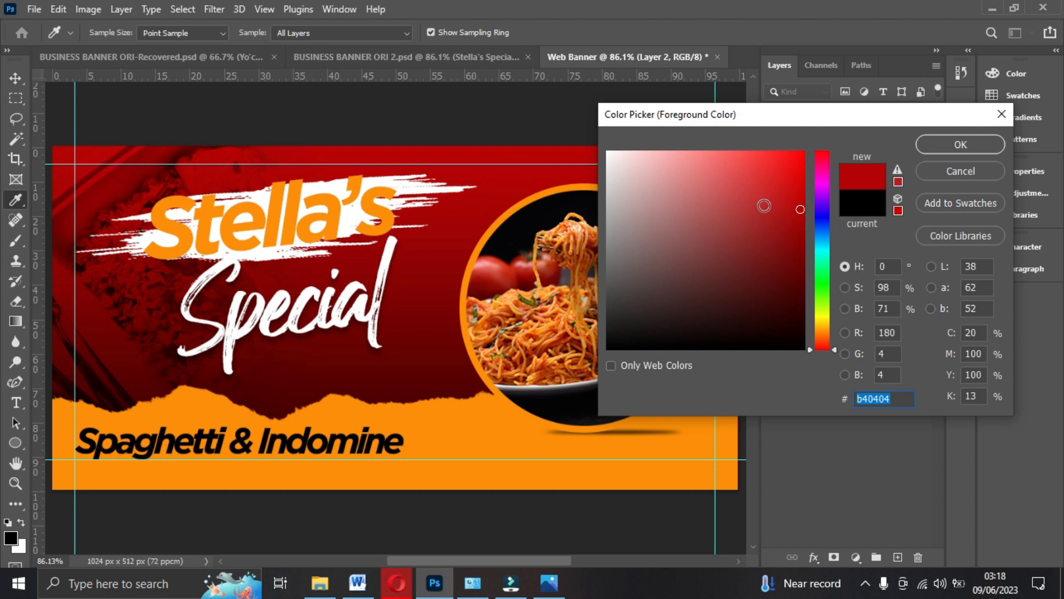
left_click(960, 145)
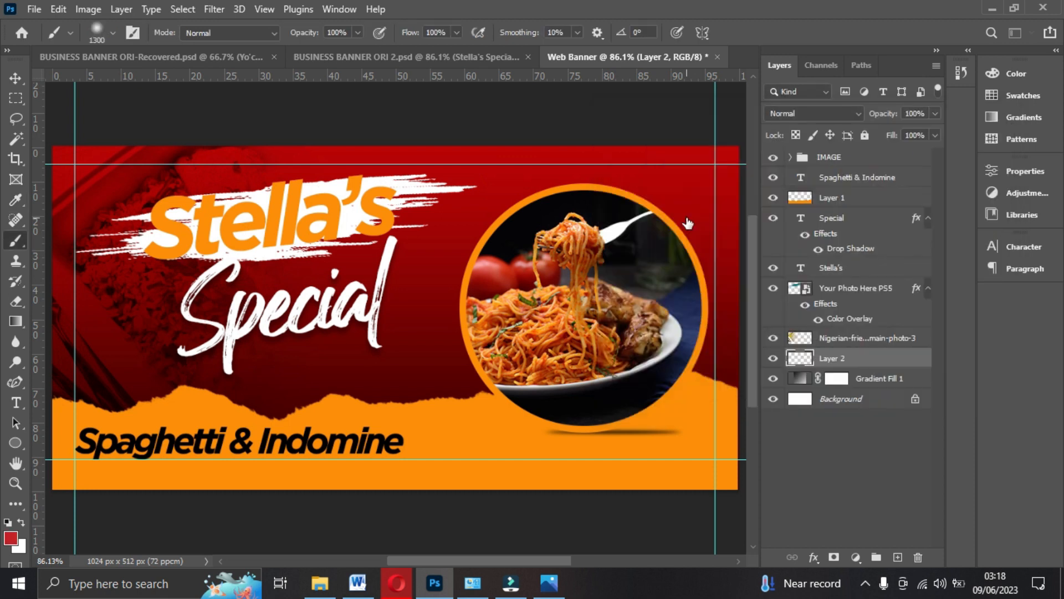
- Set the brush size to 800 px and paint a soft red glow behind the upper part of the circular photo
key("bracketleft")
key("bracketleft")
key("bracketleft")
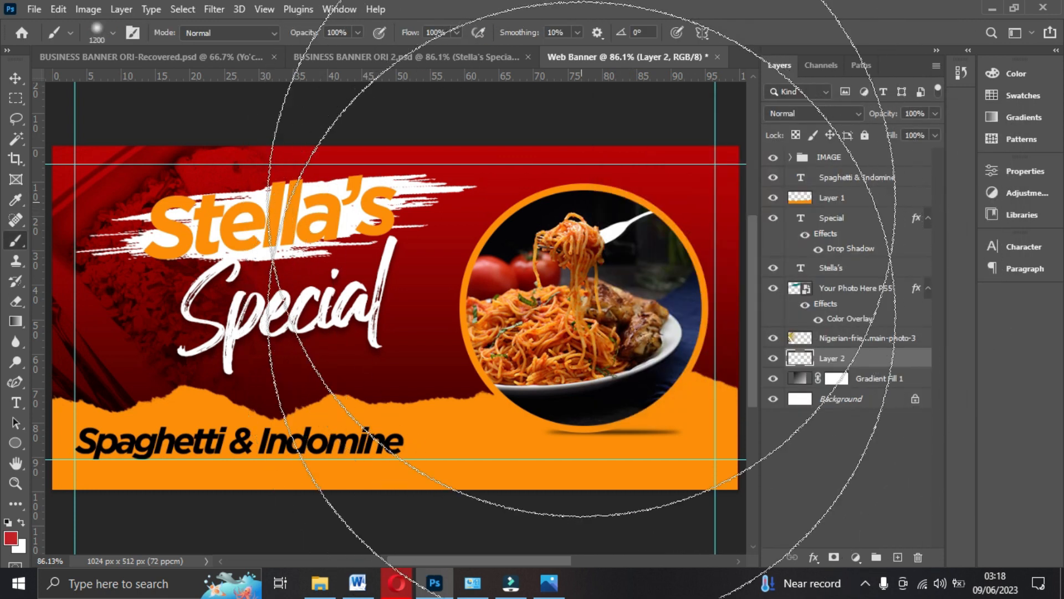
key("bracketleft")
key("bracketleft")
key("bracketleft")
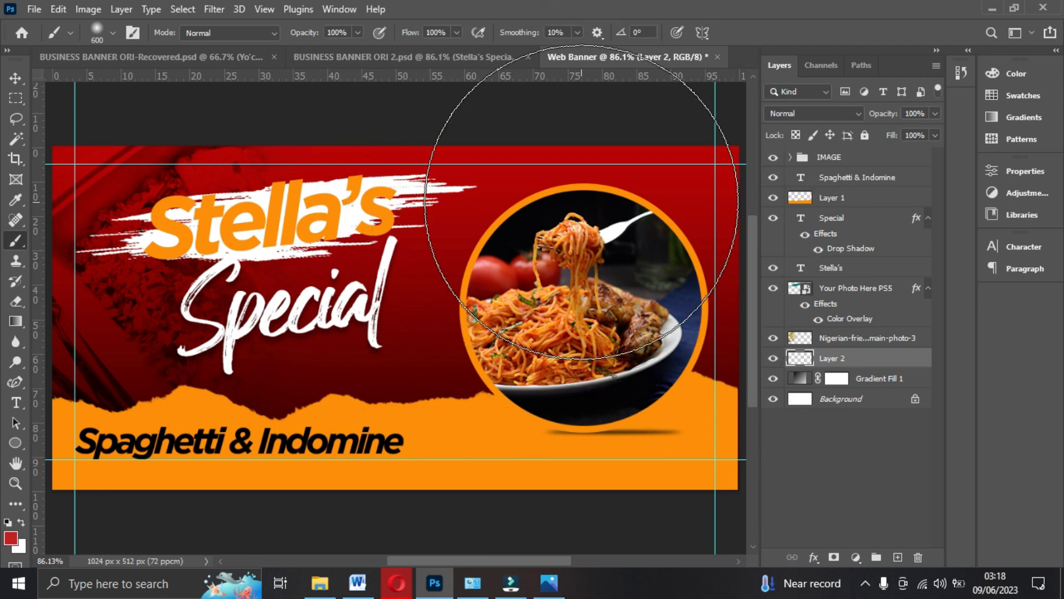
key("bracketright")
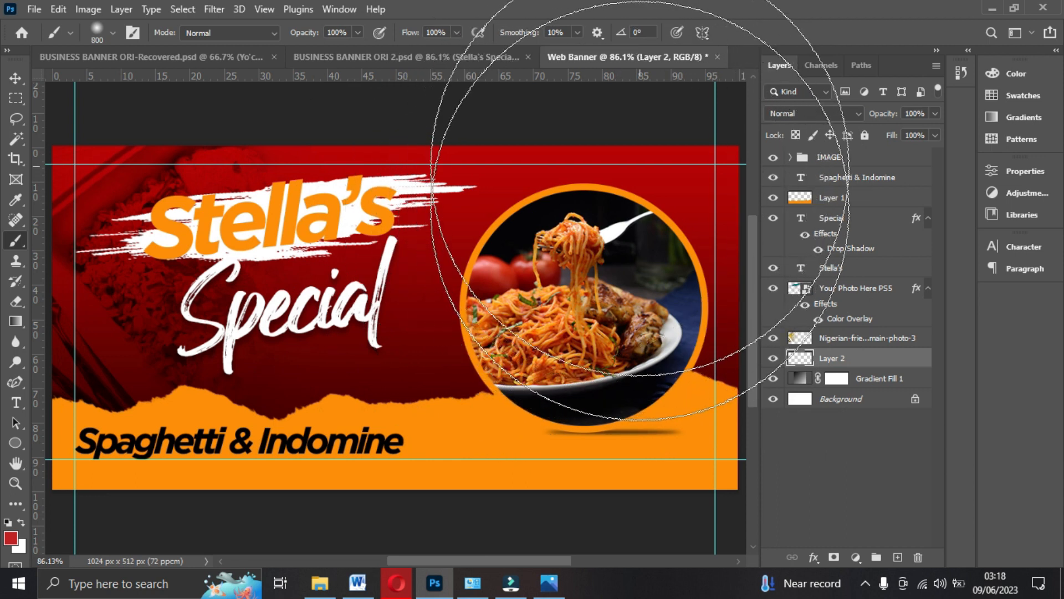
left_click(640, 165)
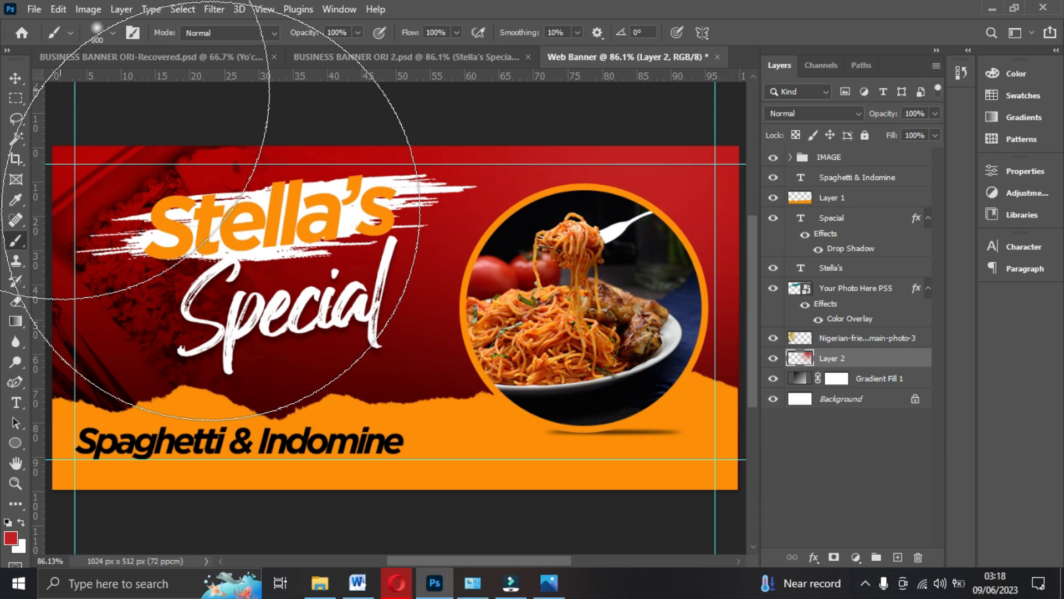
- Set Layer 2's blend mode to Screen, deselect the layer and compare the banner with the reference image
left_click(12, 80)
left_click(790, 114)
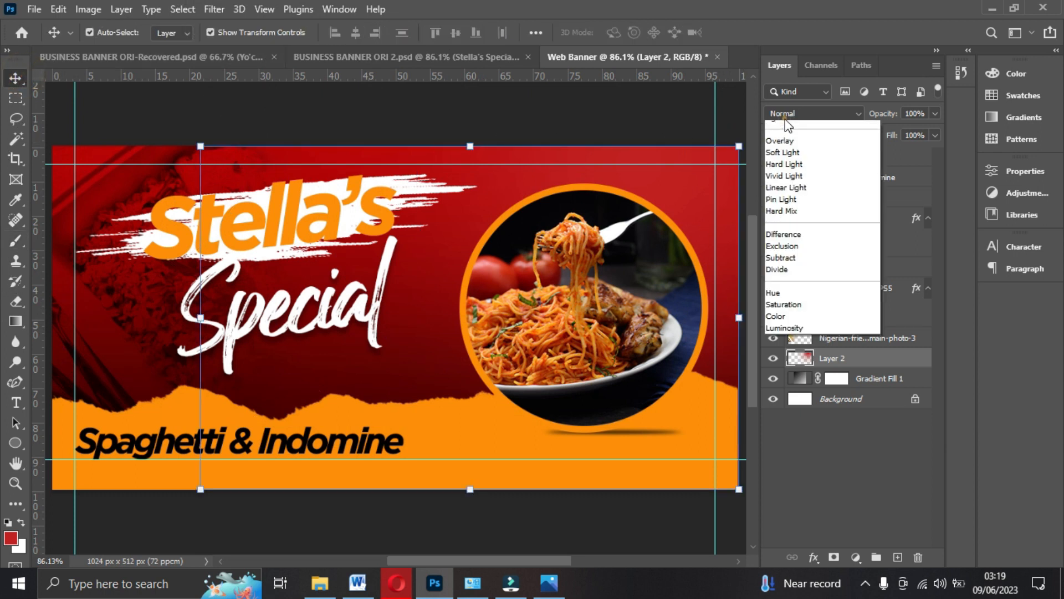
left_click(781, 244)
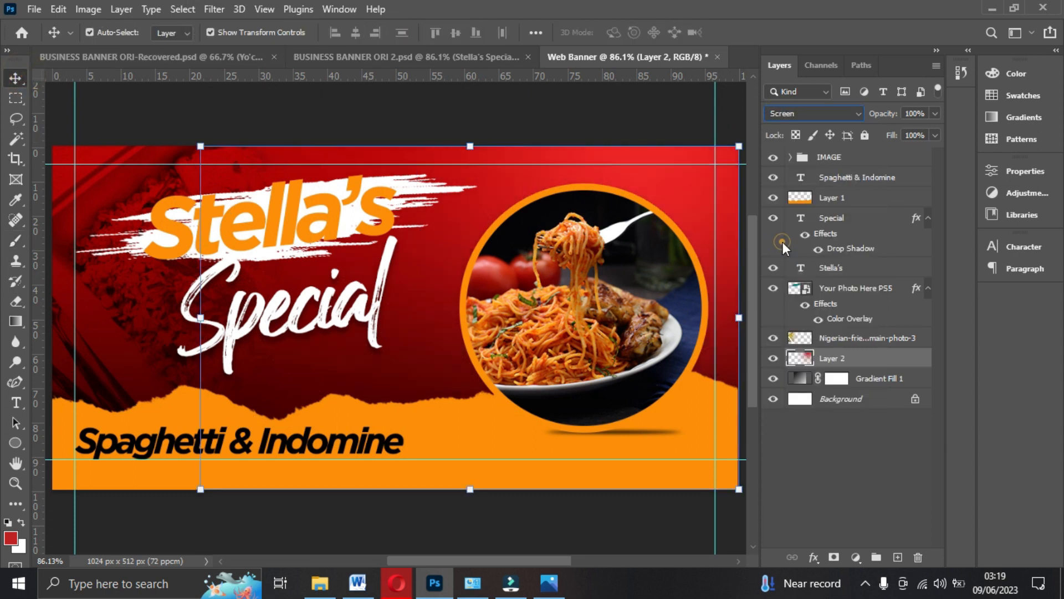
left_click(368, 104)
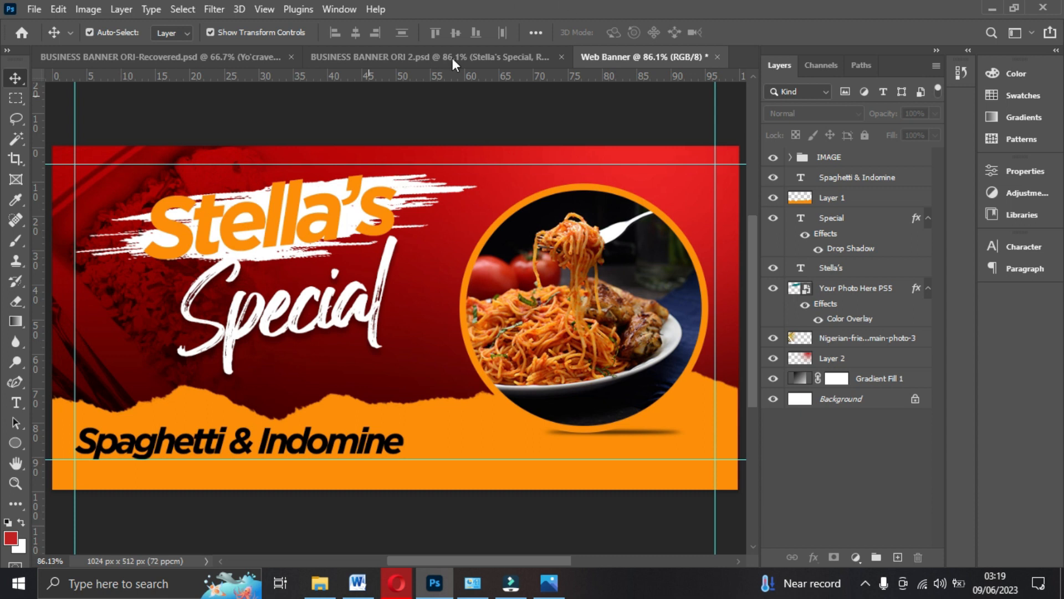
left_click(548, 585)
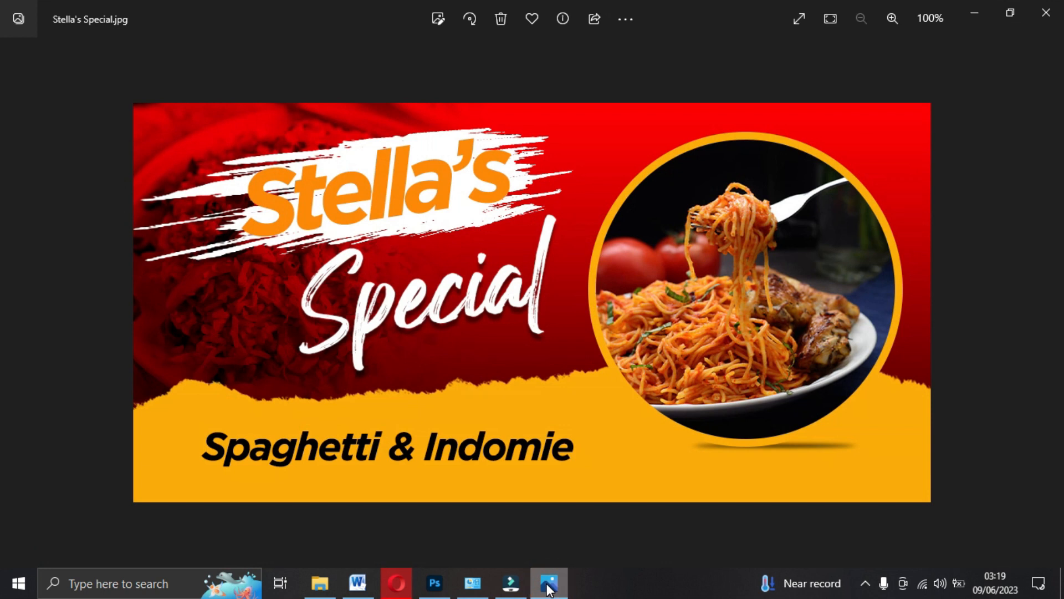
left_click(548, 585)
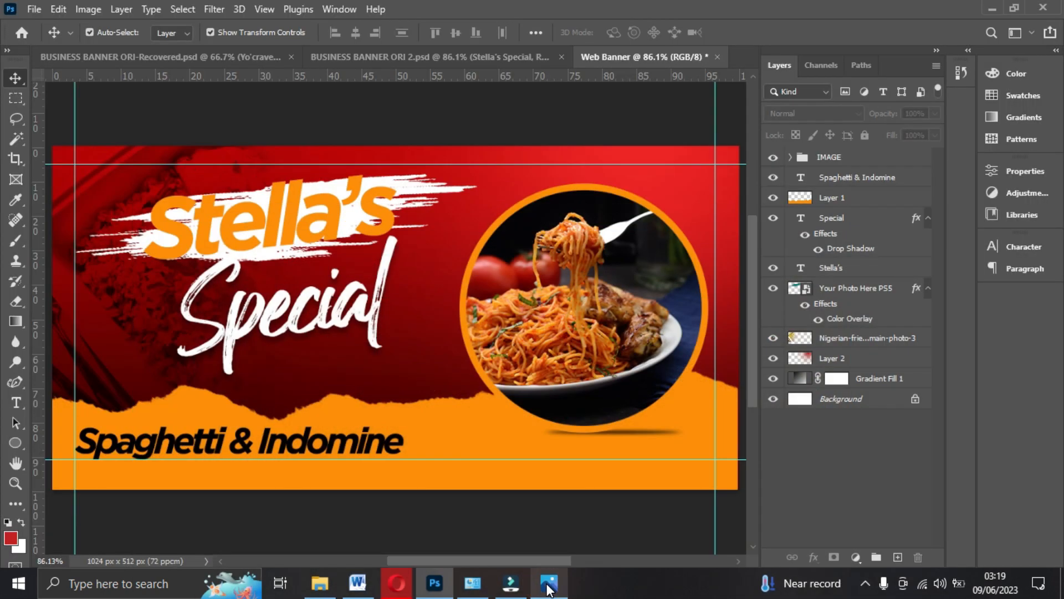
- Export the banner through Export As in JPG format
left_click(35, 9)
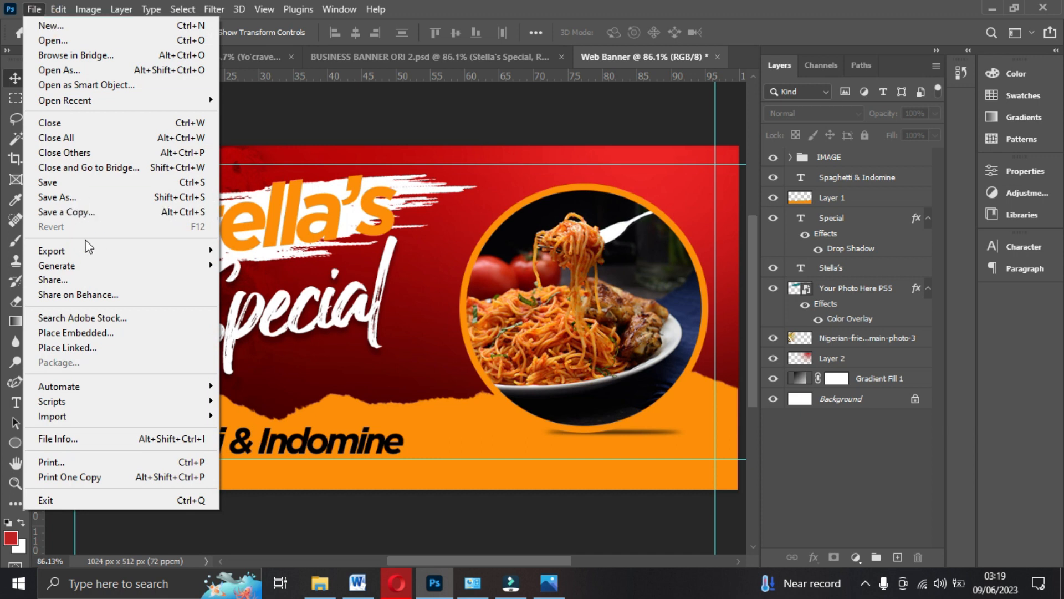
mouse_move(82, 246)
left_click(263, 267)
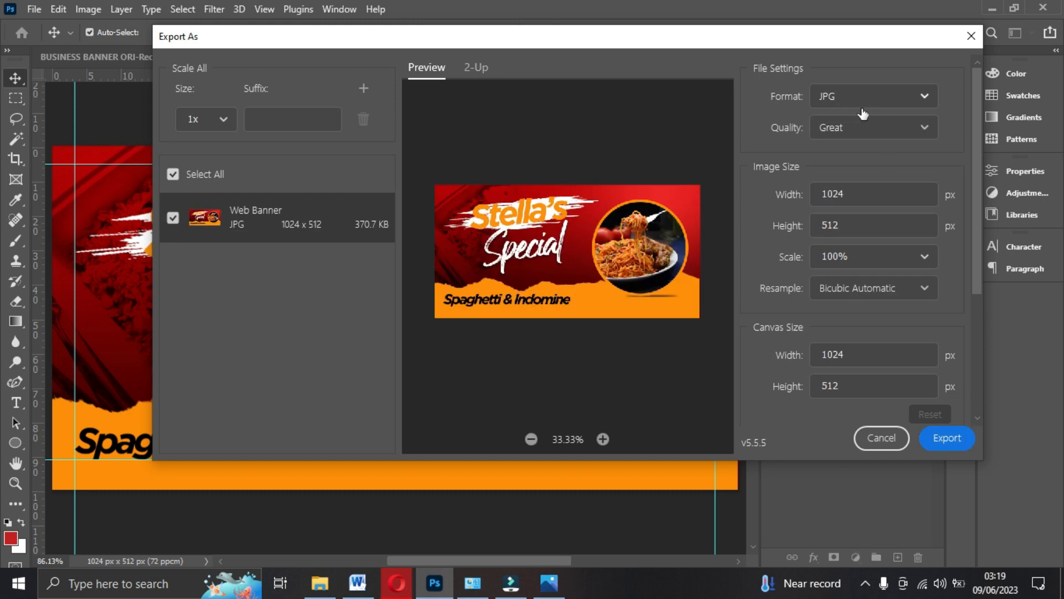
left_click(863, 102)
left_click(862, 102)
left_click(948, 441)
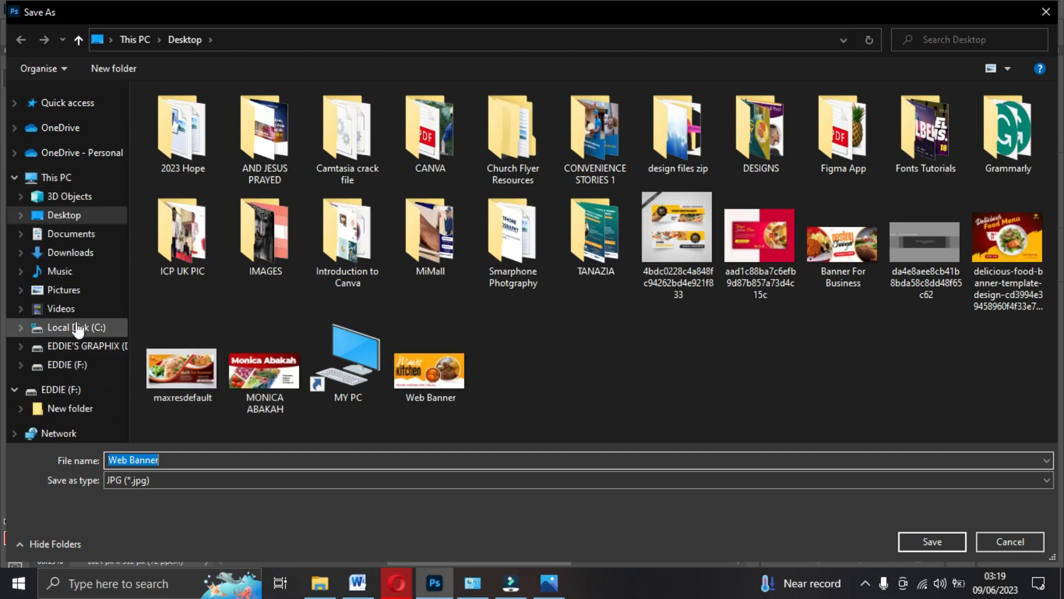
- Save the exported JPG to the Desktop as Web Banner1, keeping the existing Web Banner file
left_click(49, 217)
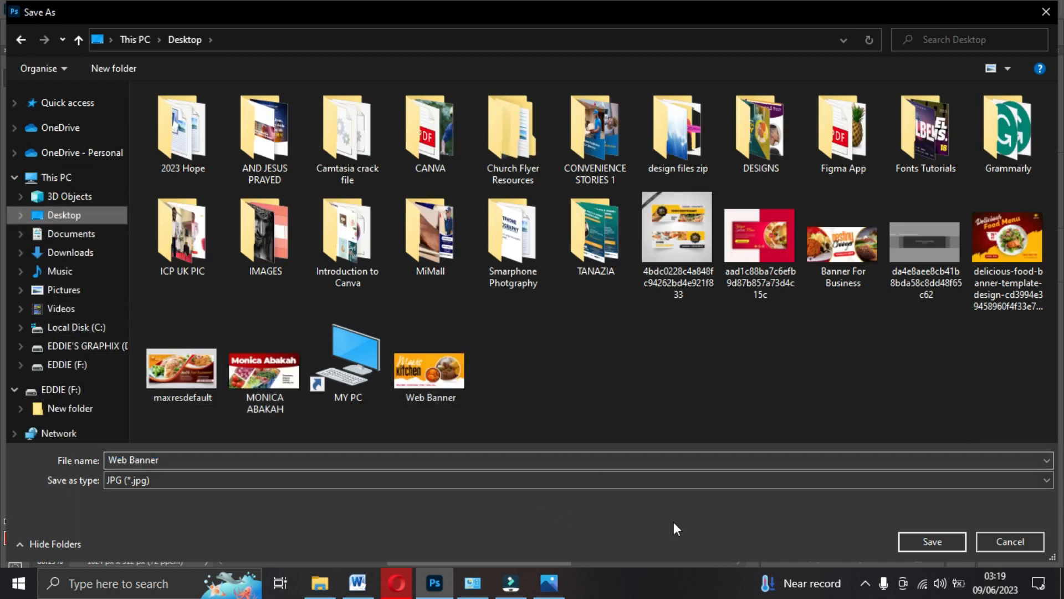
left_click(914, 541)
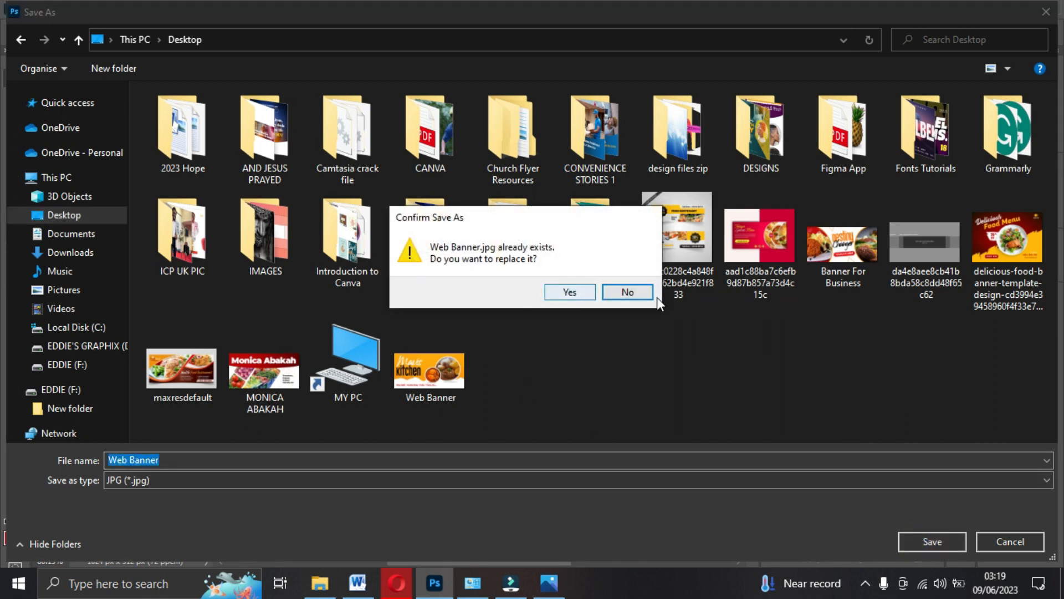
left_click(629, 292)
left_click(213, 461)
type("1")
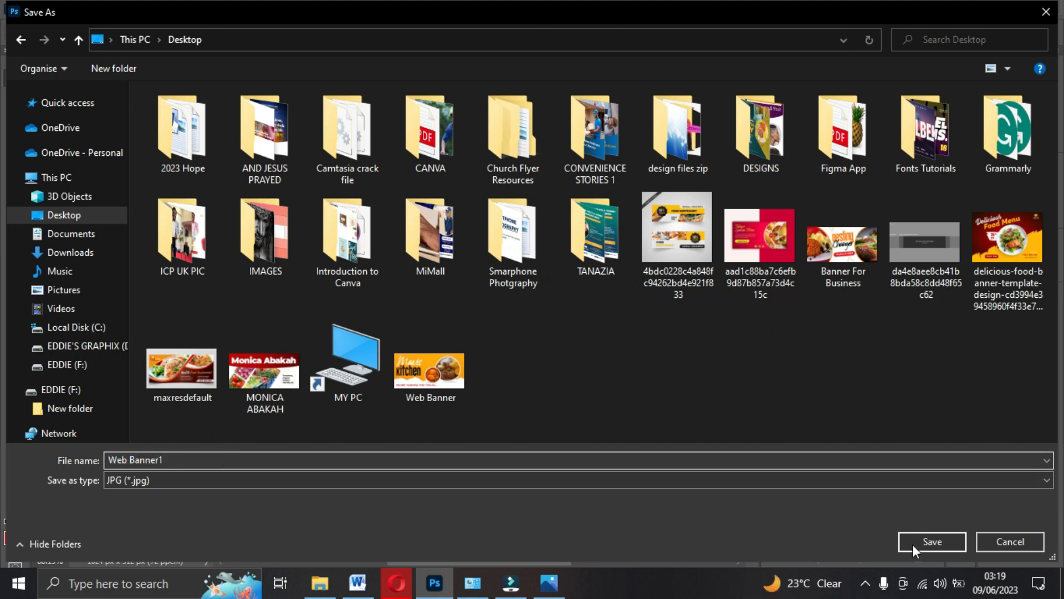
left_click(941, 545)
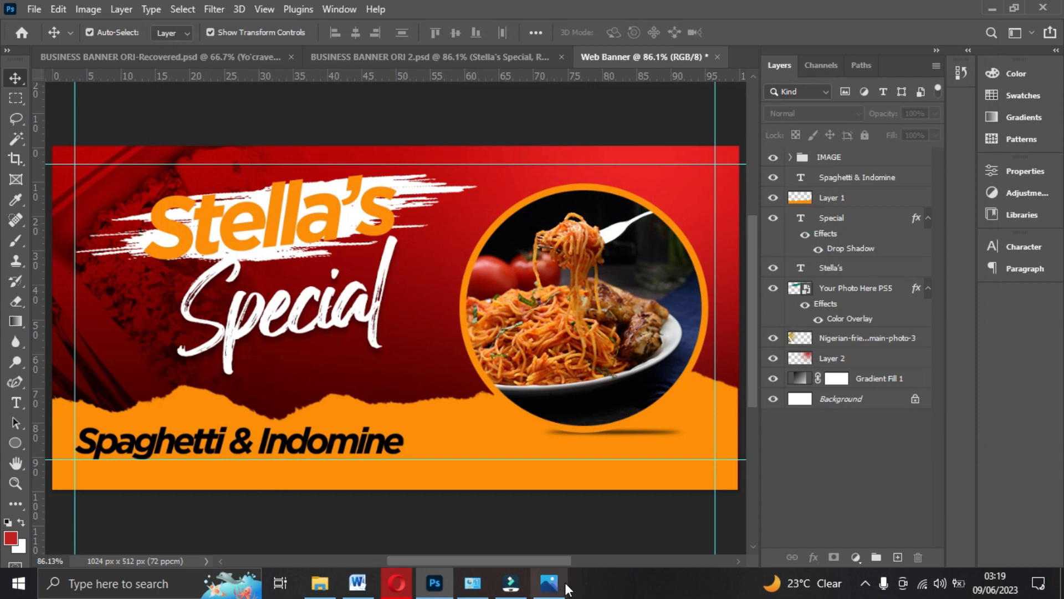
- Close the reference image, switch to File Explorer and select the exported Web Banner1 image on the Desktop
left_click(549, 583)
left_click(1049, 8)
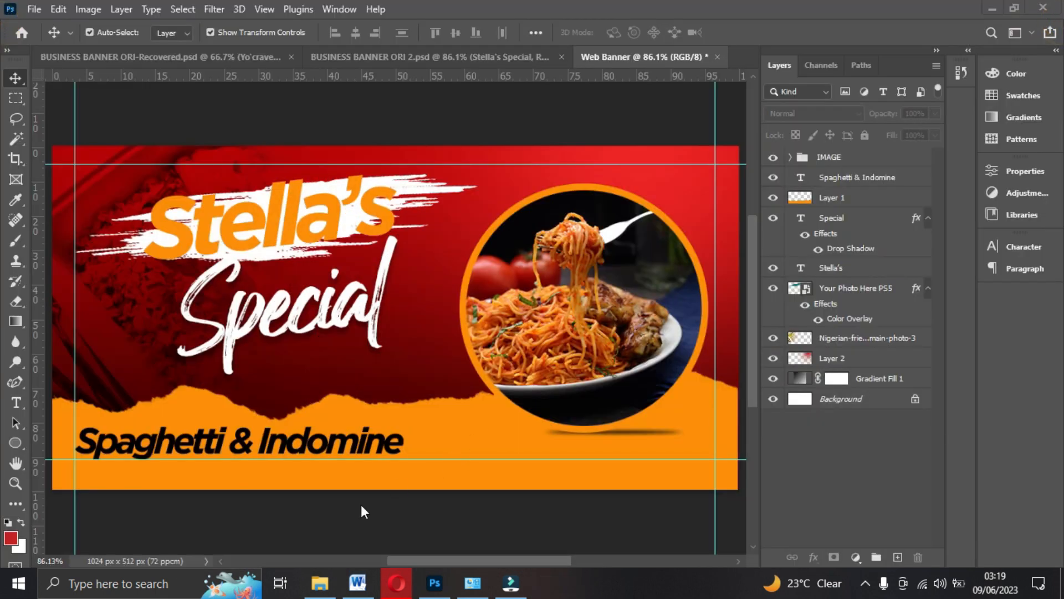
left_click(320, 583)
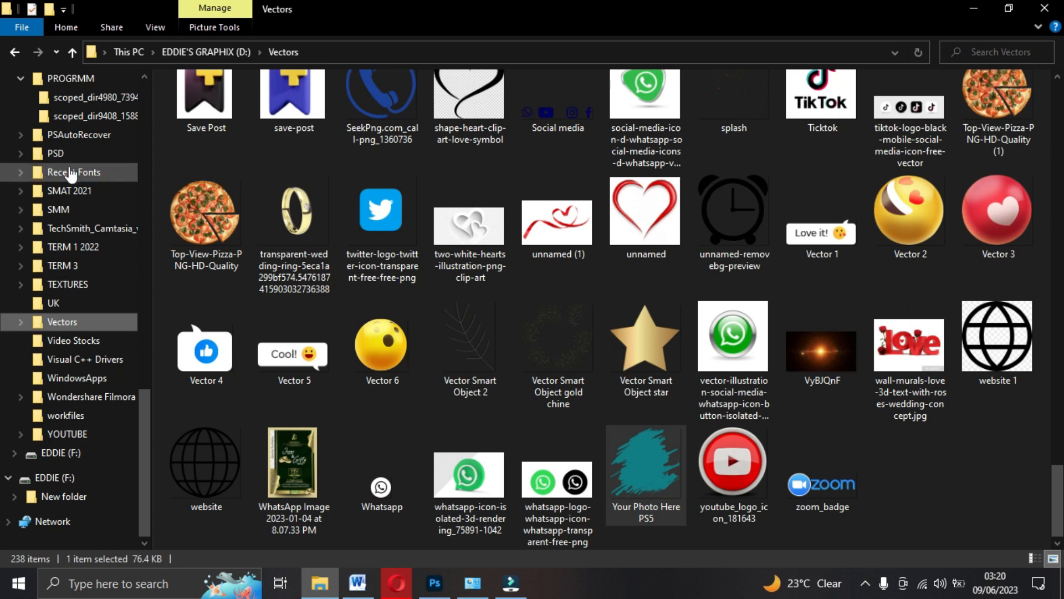
scroll(71, 175, "up", 10)
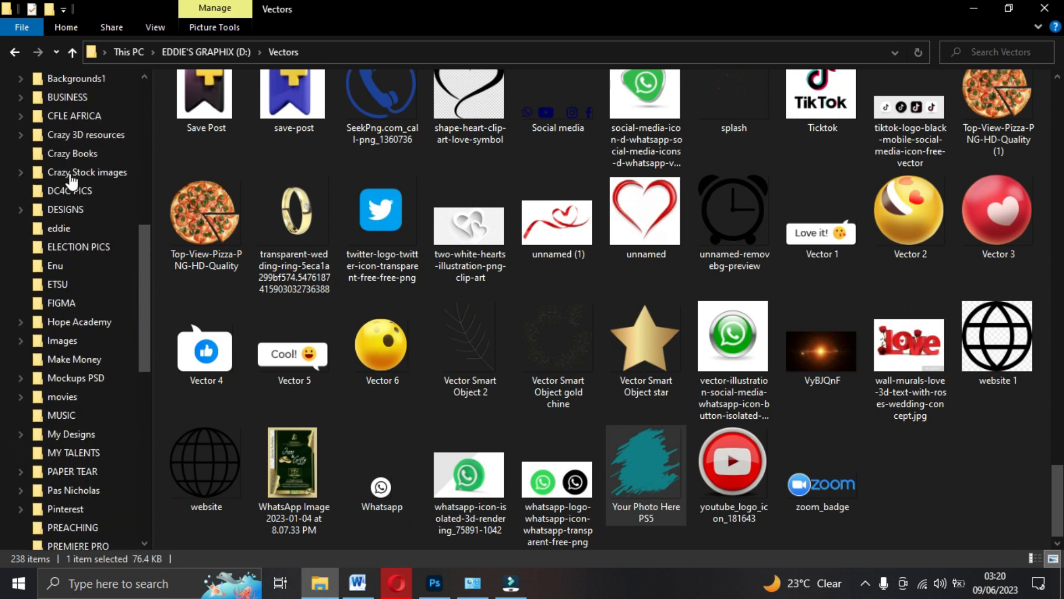
scroll(71, 177, "up", 10)
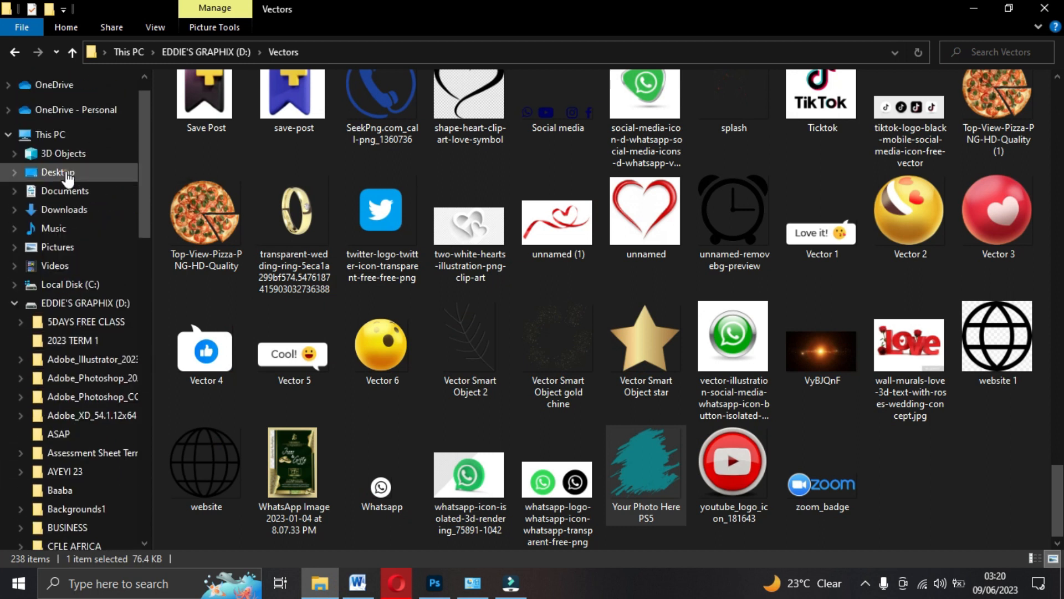
left_click(66, 172)
left_click(736, 482)
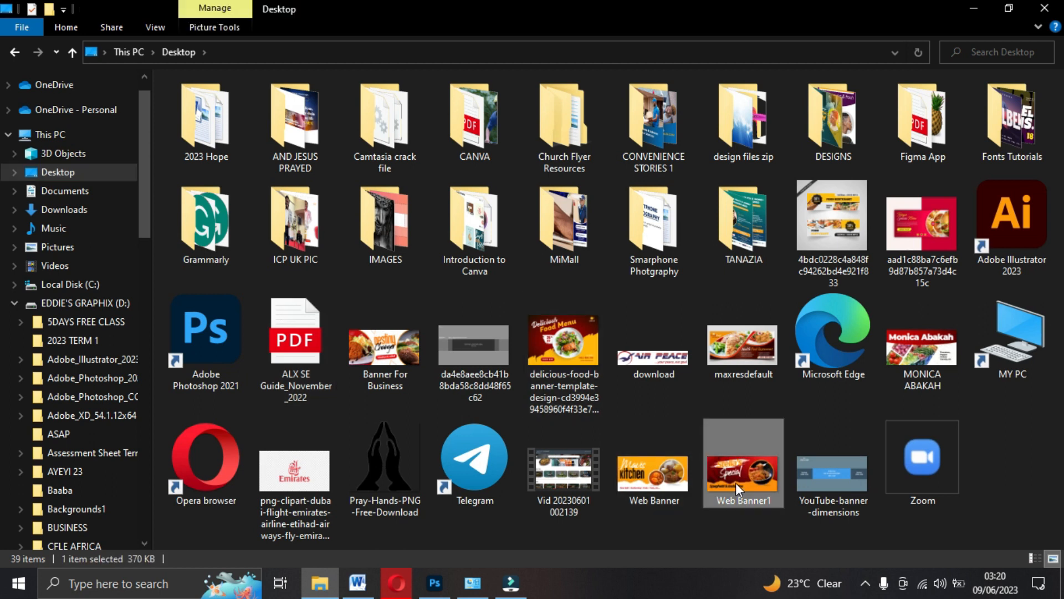